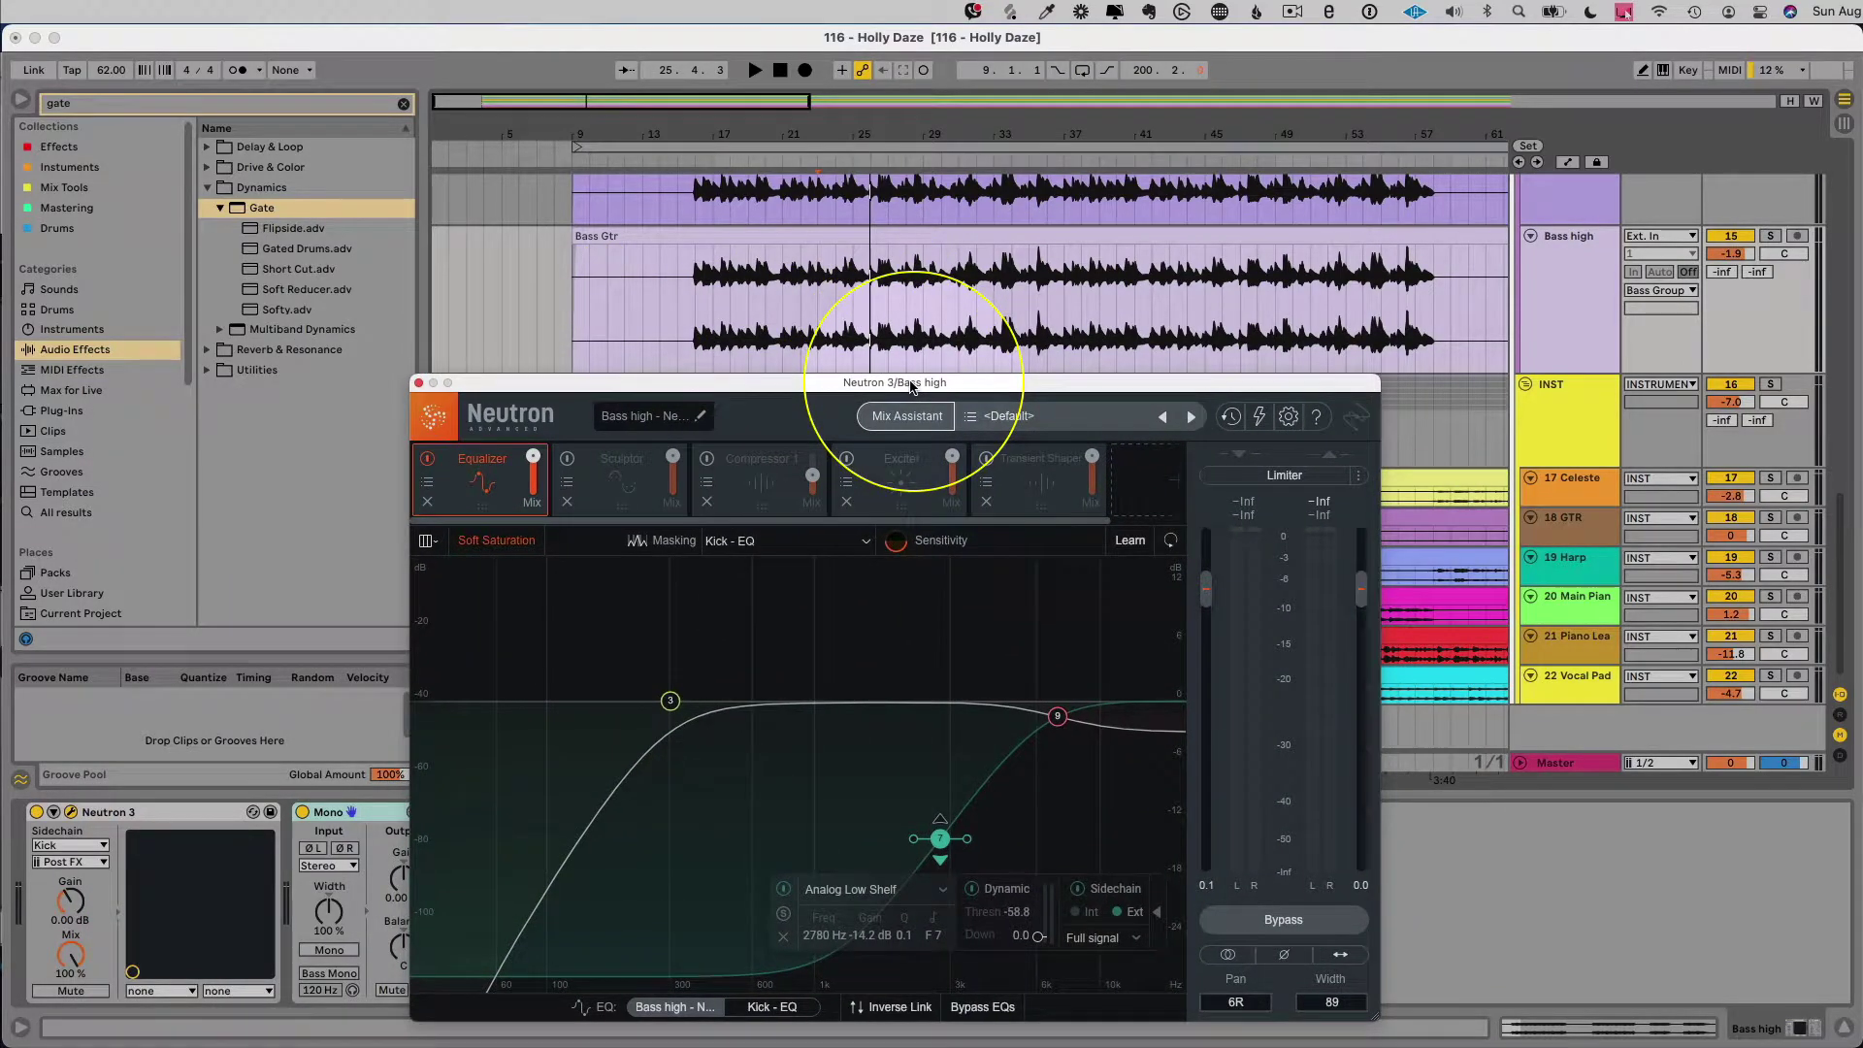
Step: Bring up the 7 Group track's Neutron equalizer and examine its curve
{"action": "scroll", "coordinate": [970, 291], "scroll_direction": "up", "scroll_amount": 2}
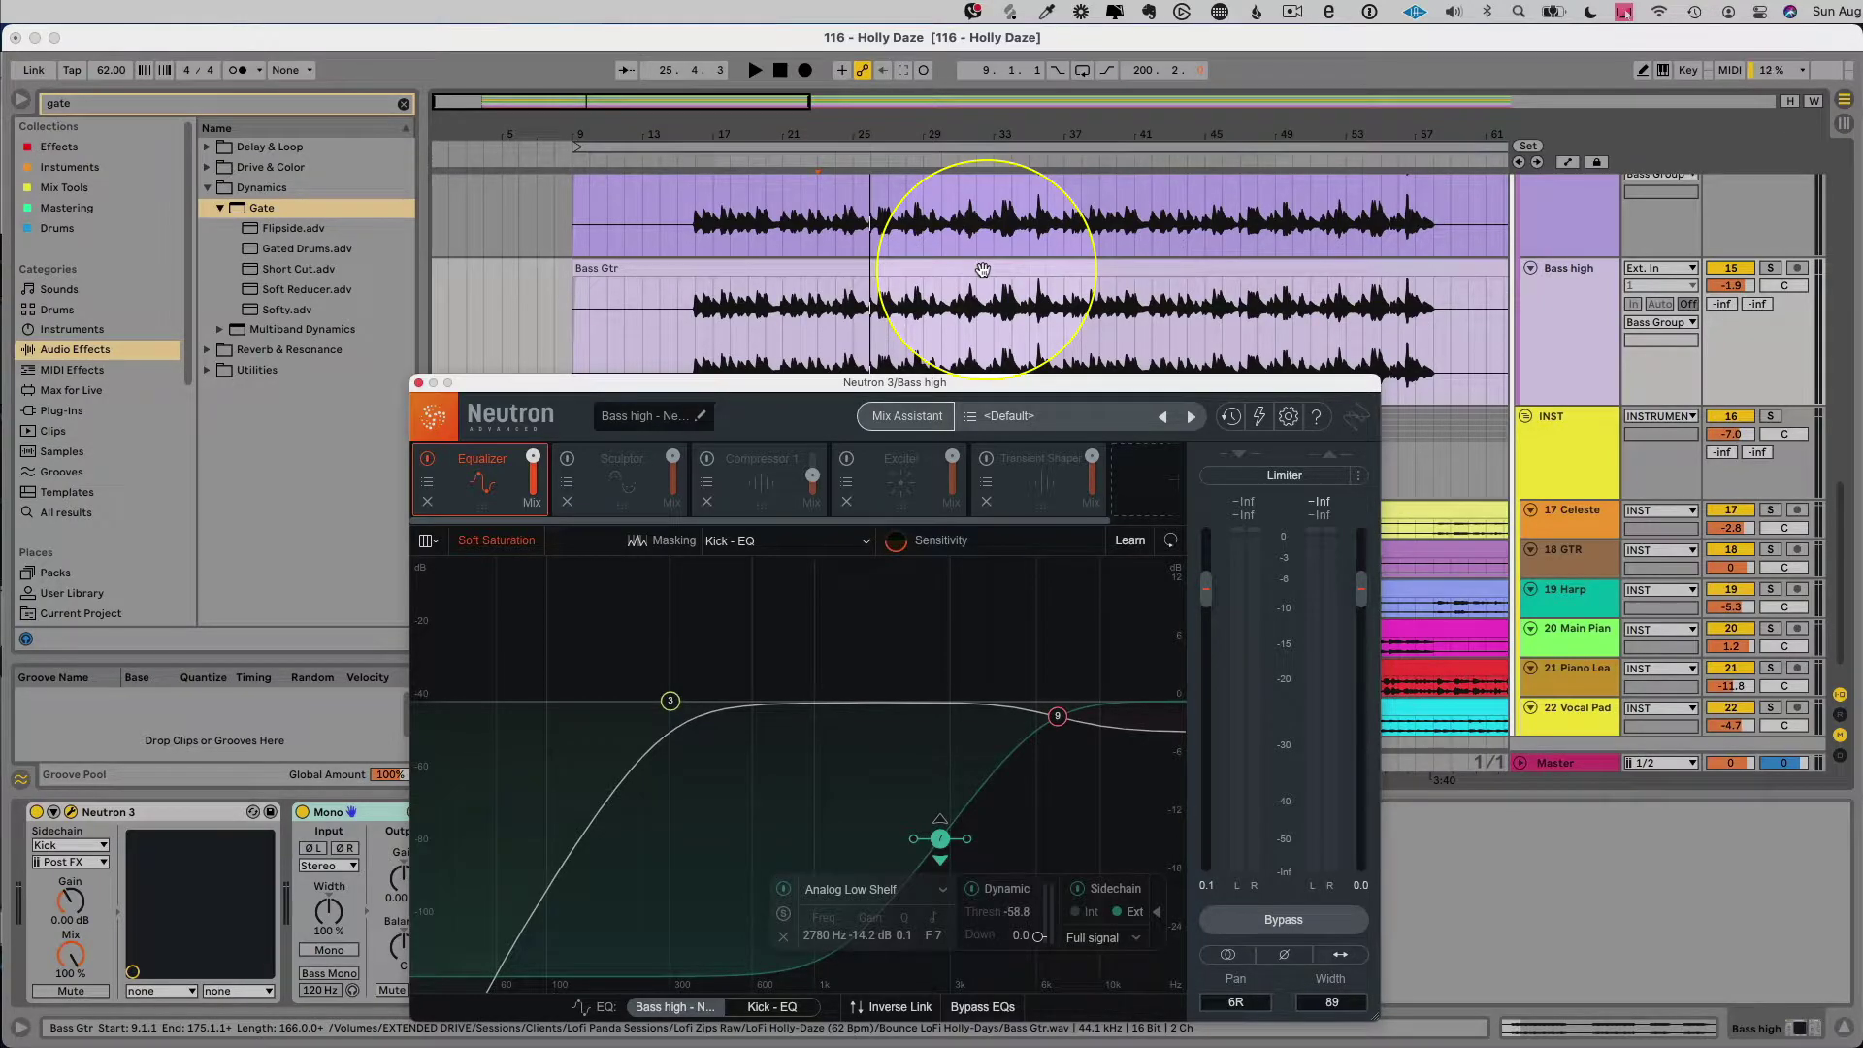
{"action": "scroll", "coordinate": [983, 270], "scroll_direction": "up", "scroll_amount": 8}
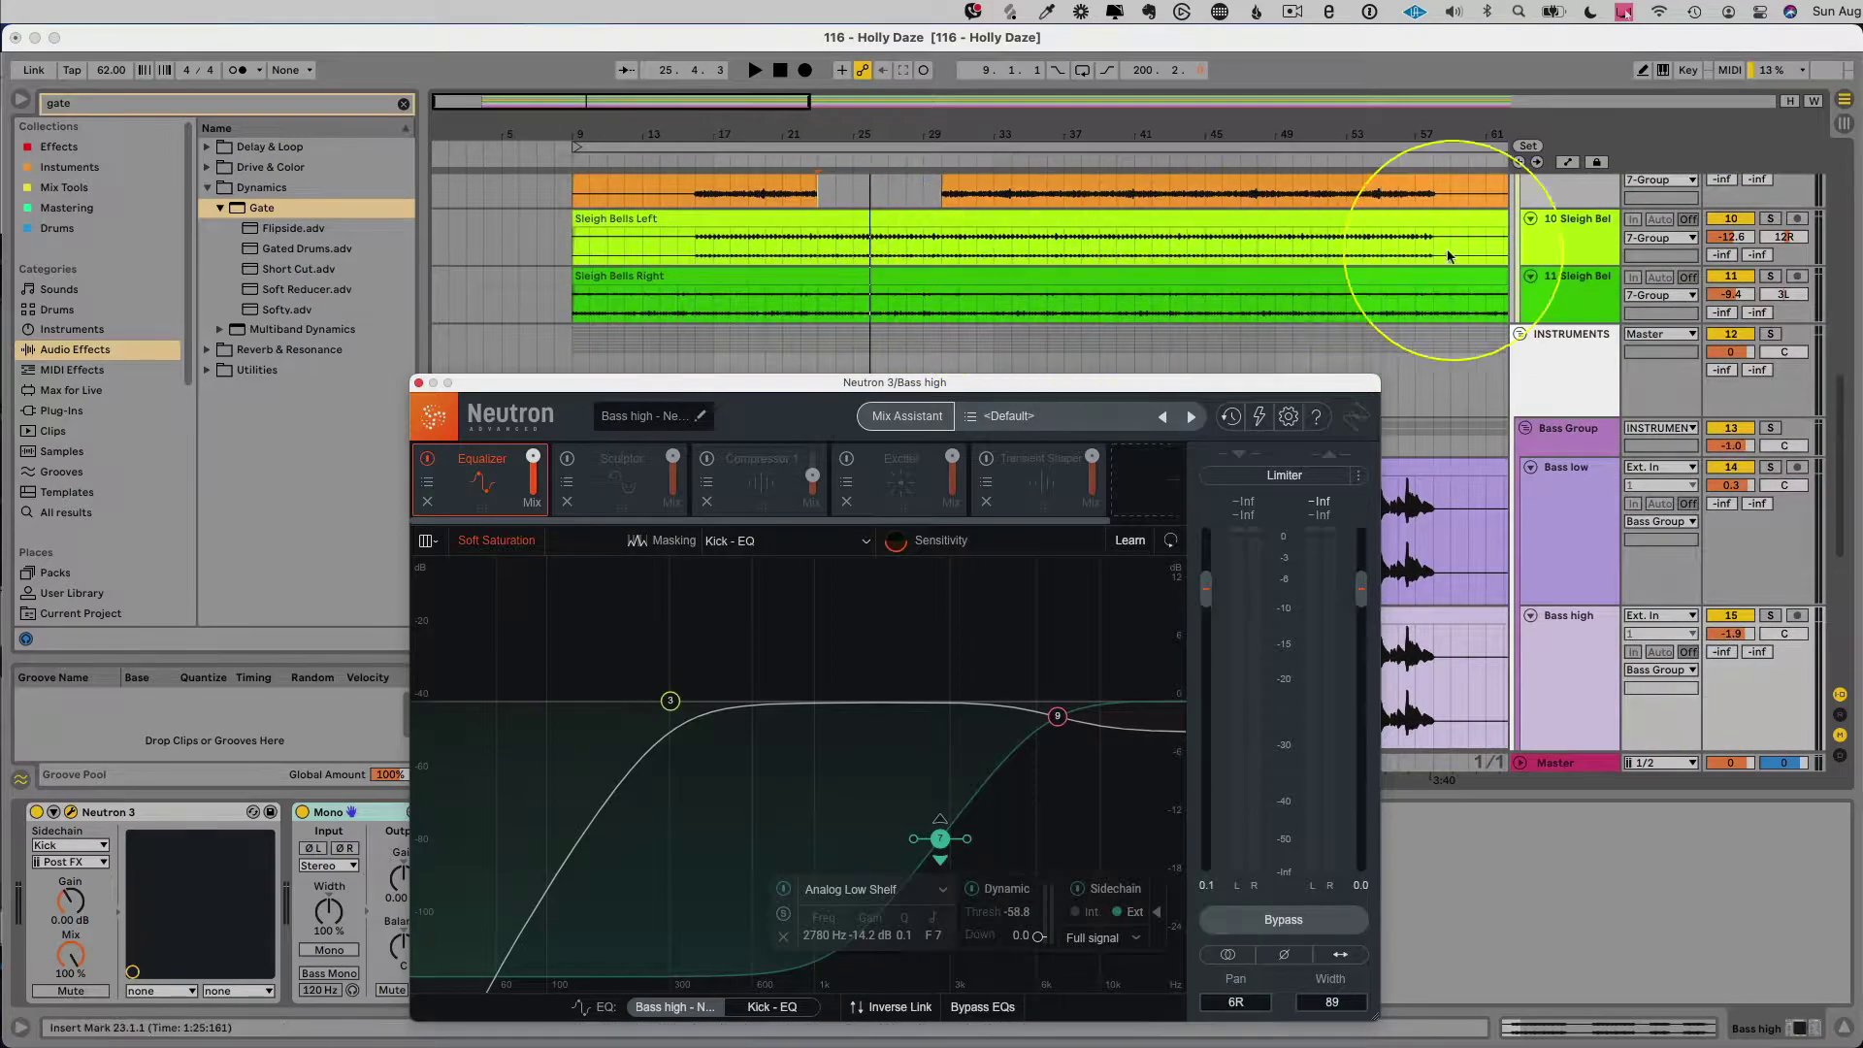
{"action": "left_click", "coordinate": [1563, 238]}
{"action": "scroll", "coordinate": [1577, 233], "scroll_direction": "up", "scroll_amount": 5}
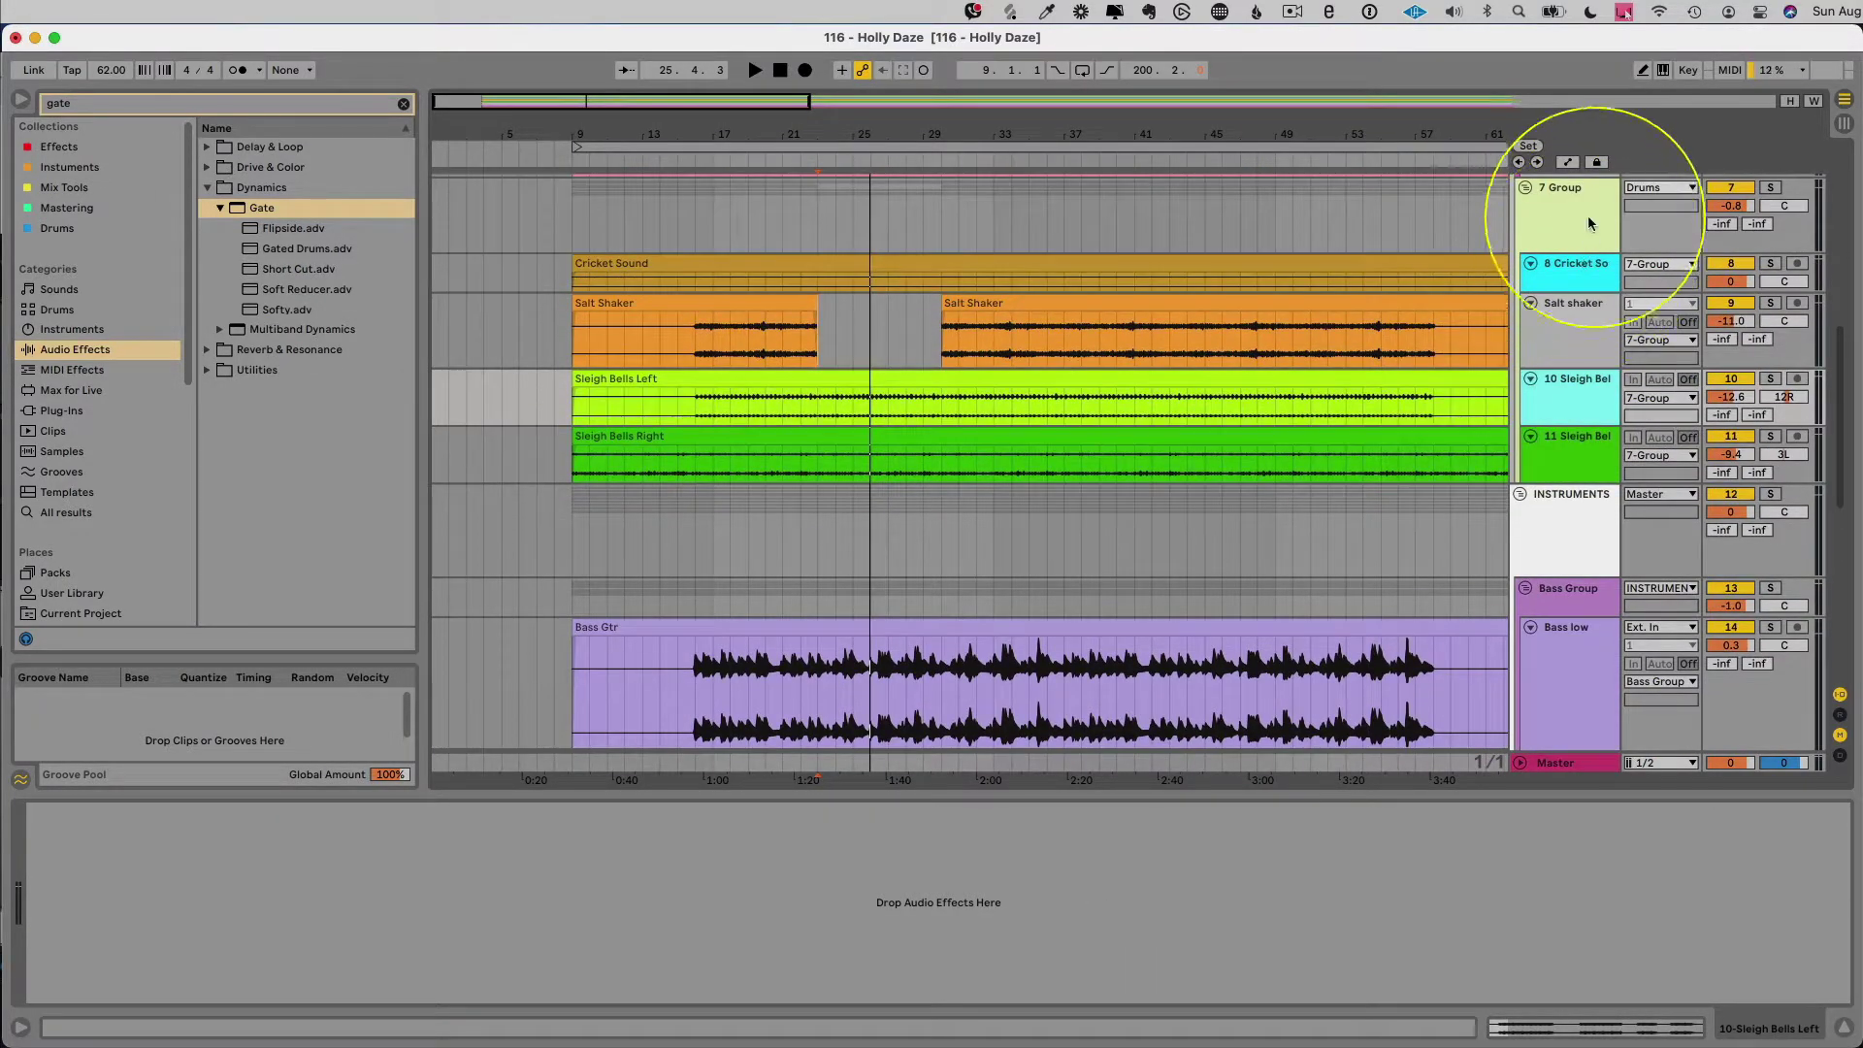
{"action": "left_click", "coordinate": [1590, 238]}
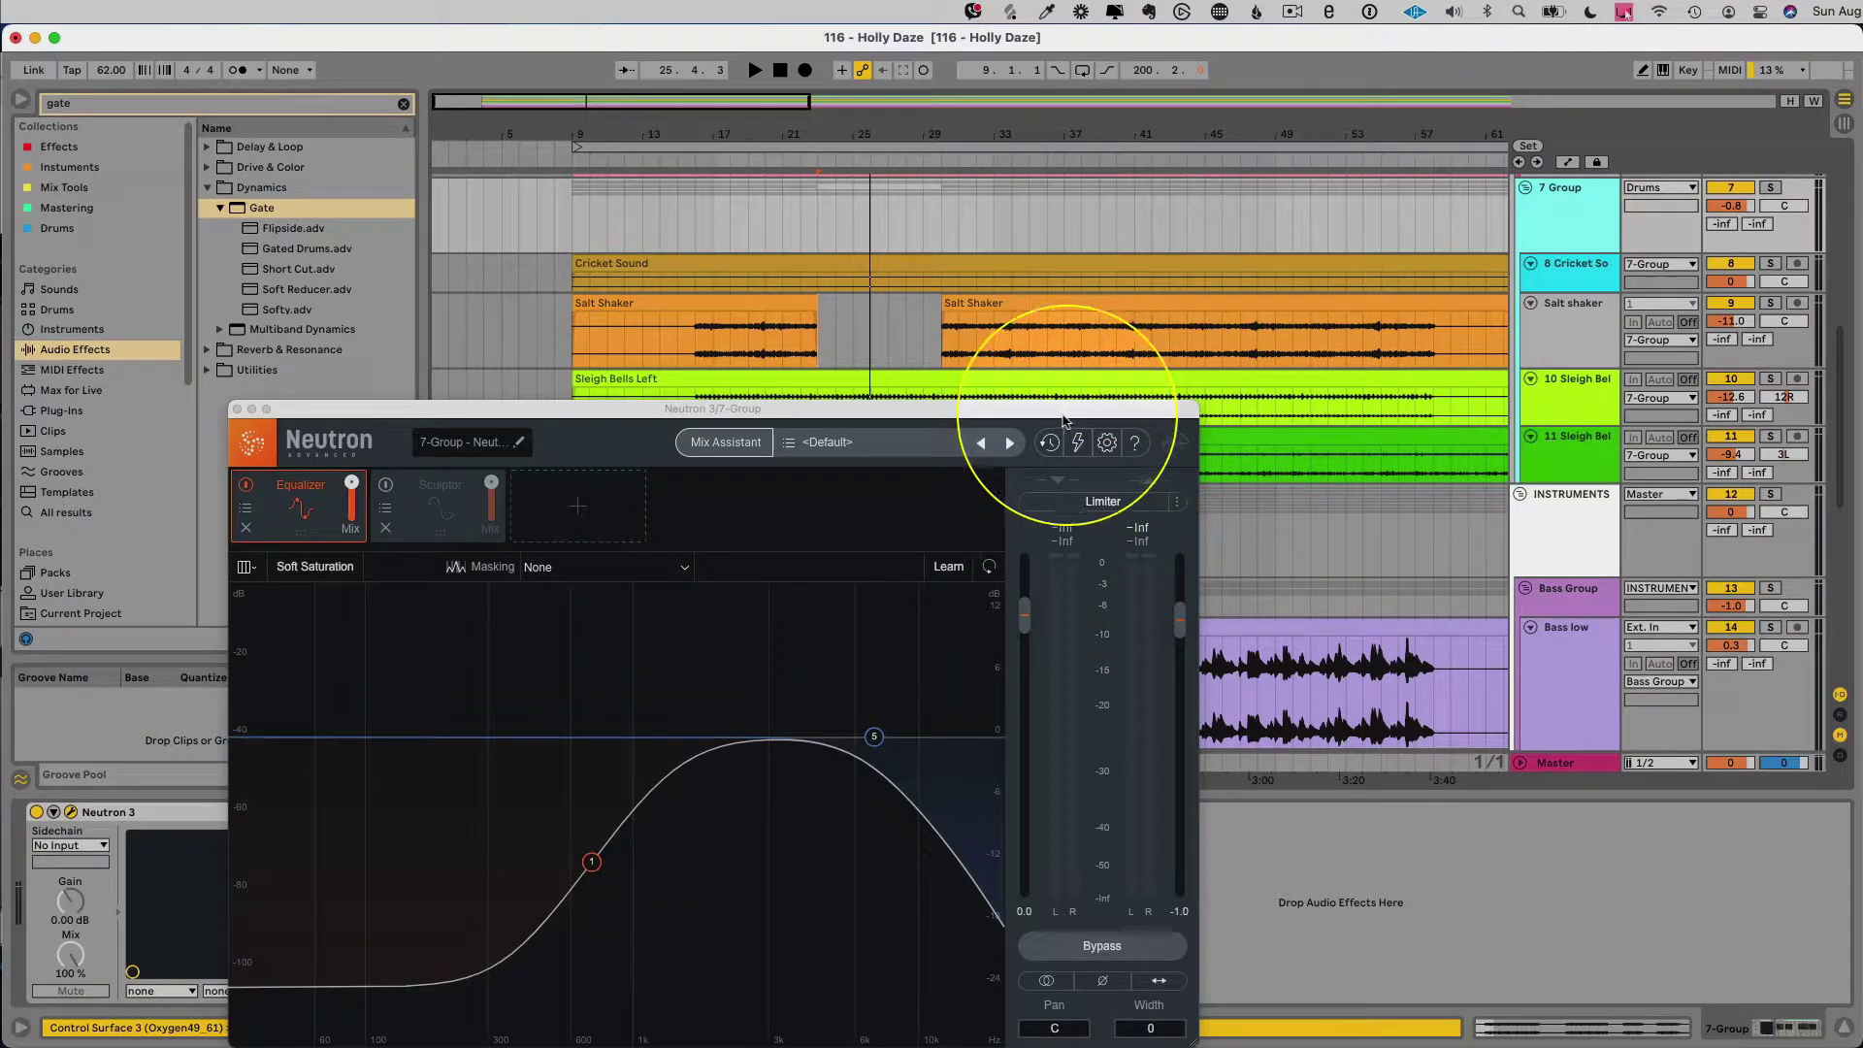
{"action": "left_click_drag", "start_coordinate": [1077, 409], "coordinate": [1172, 277]}
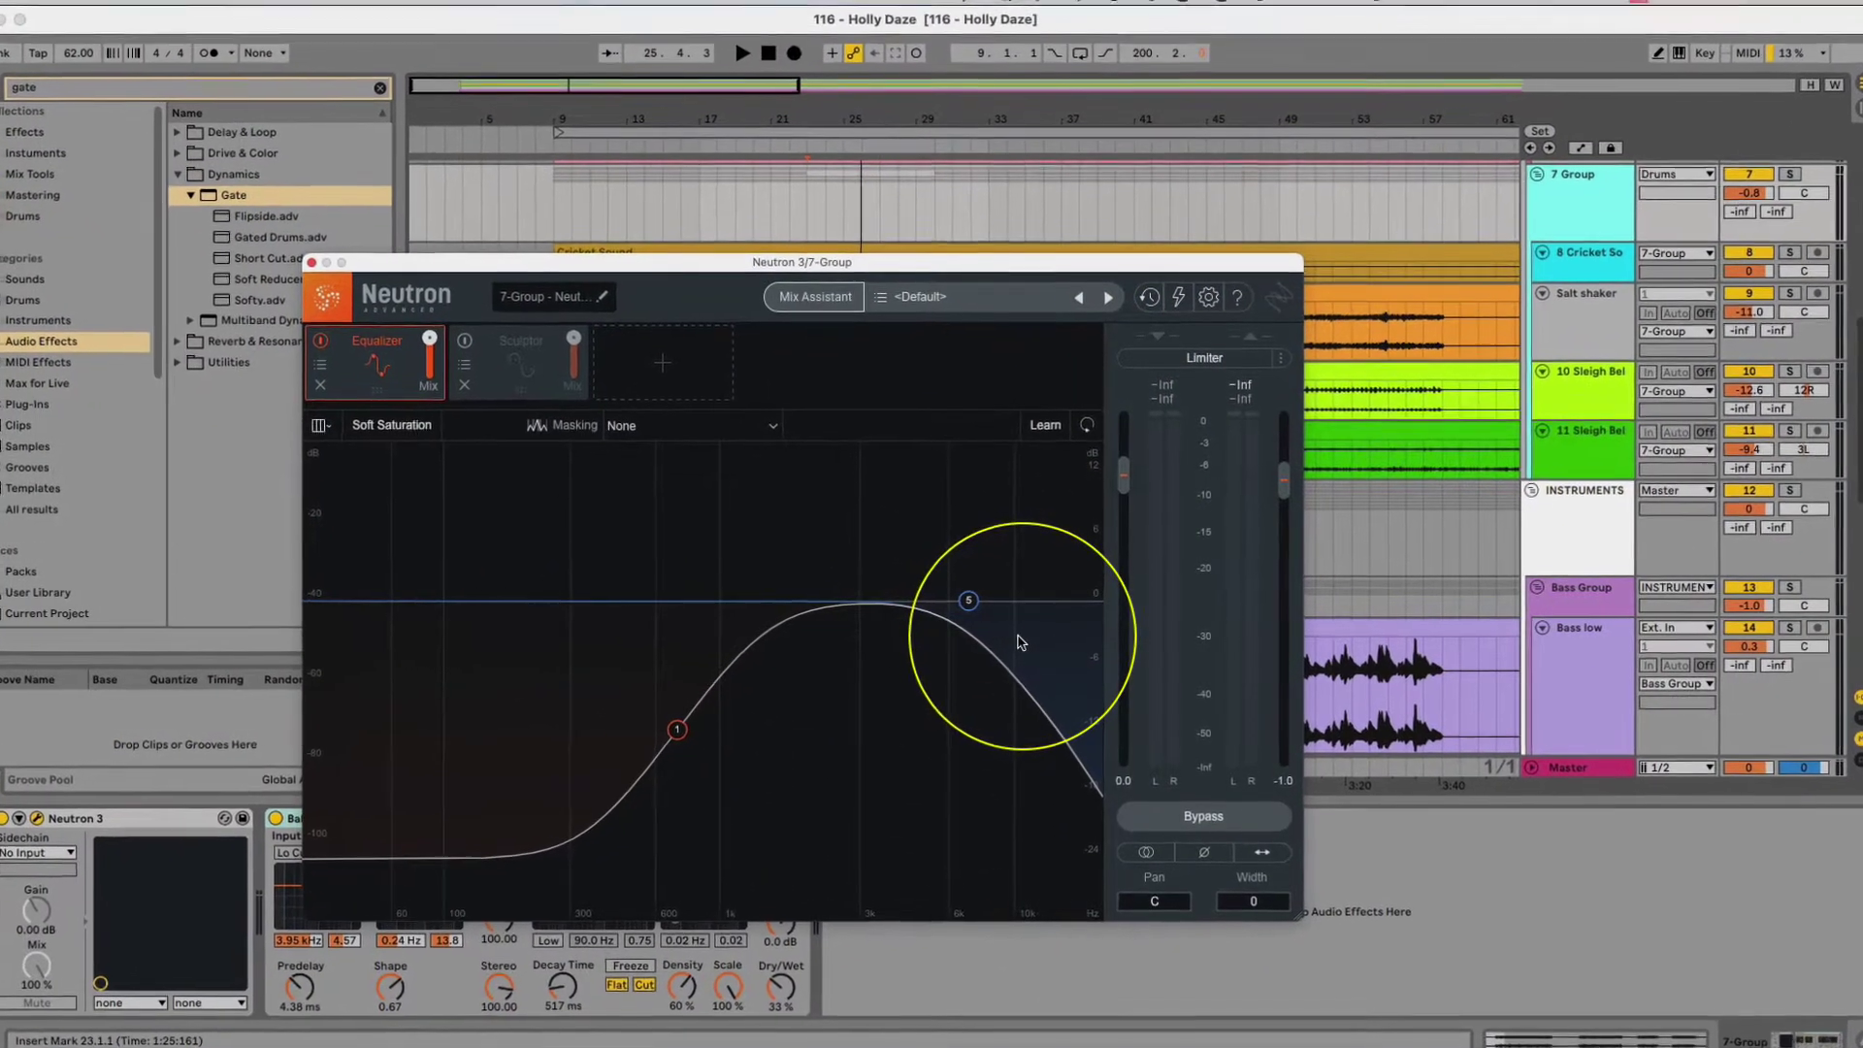
{"action": "left_click", "coordinate": [264, 243]}
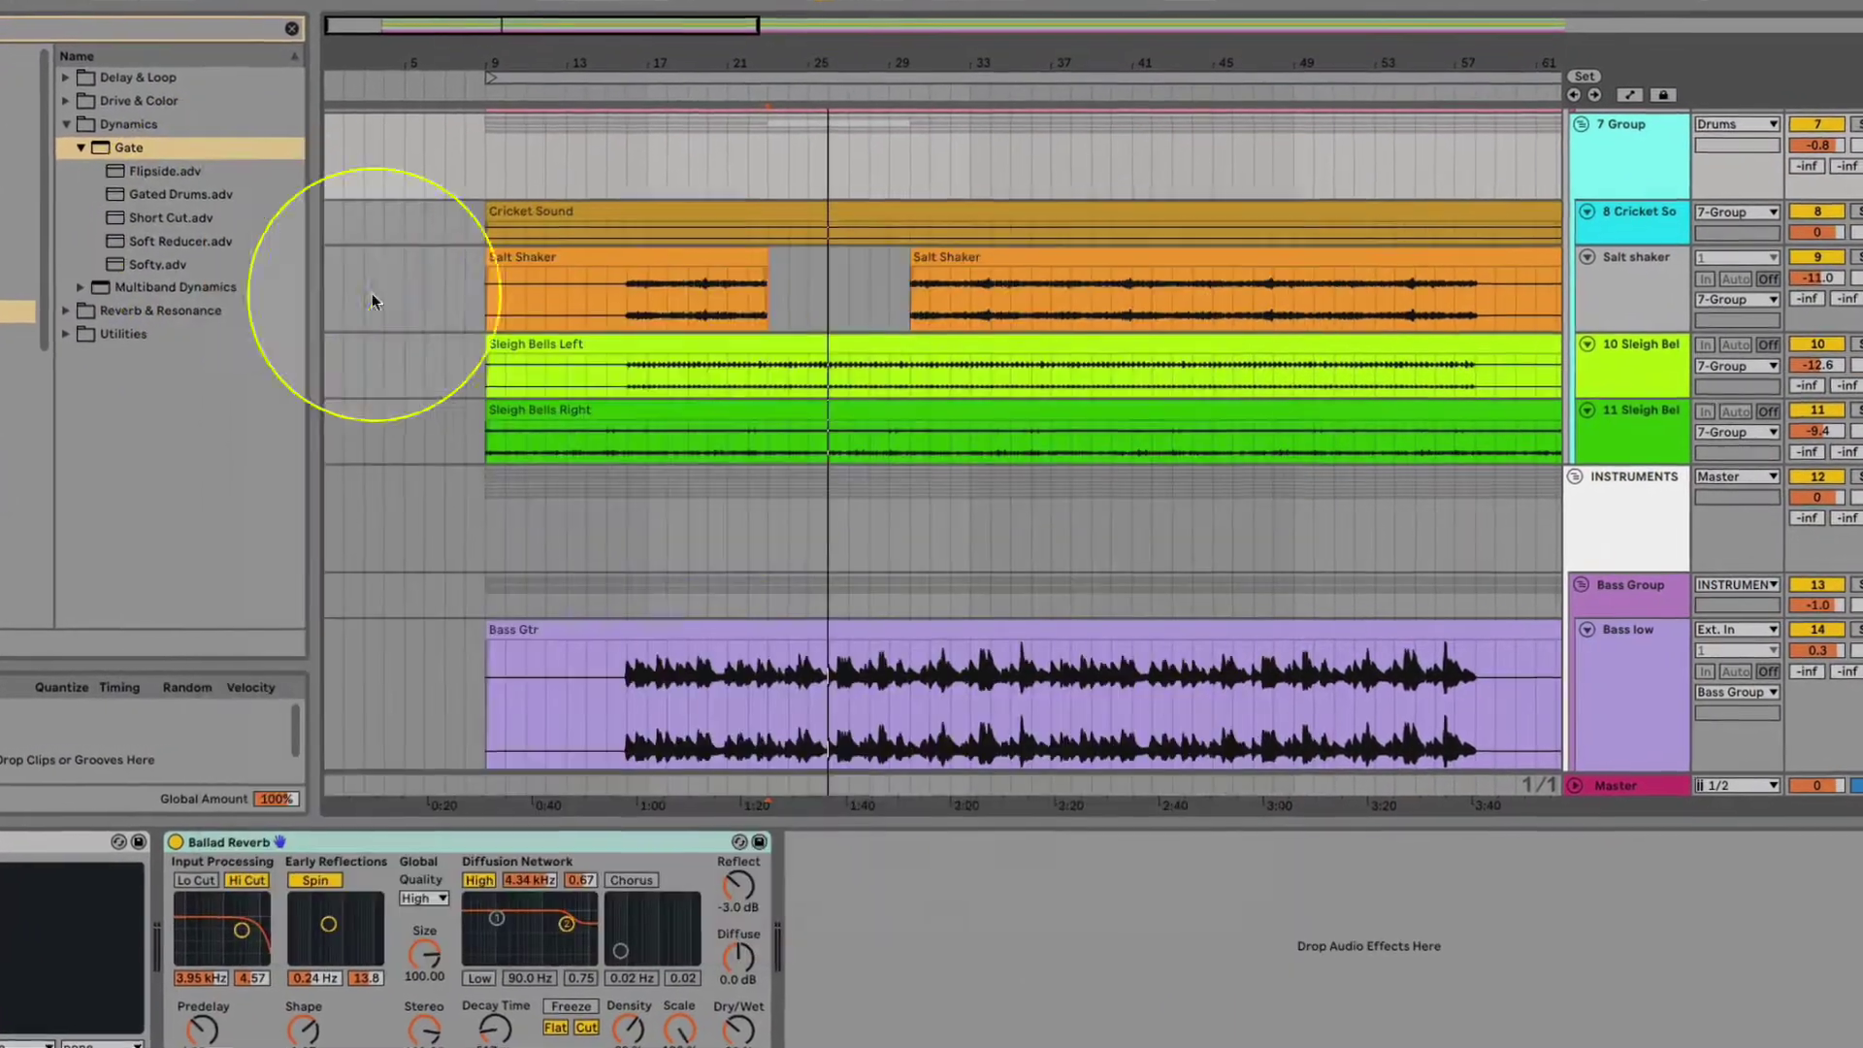
Step: Compare the duplicated Bass Gtr clips on the Bass low and Bass high tracks
{"action": "scroll", "coordinate": [770, 491], "scroll_direction": "down", "scroll_amount": 5}
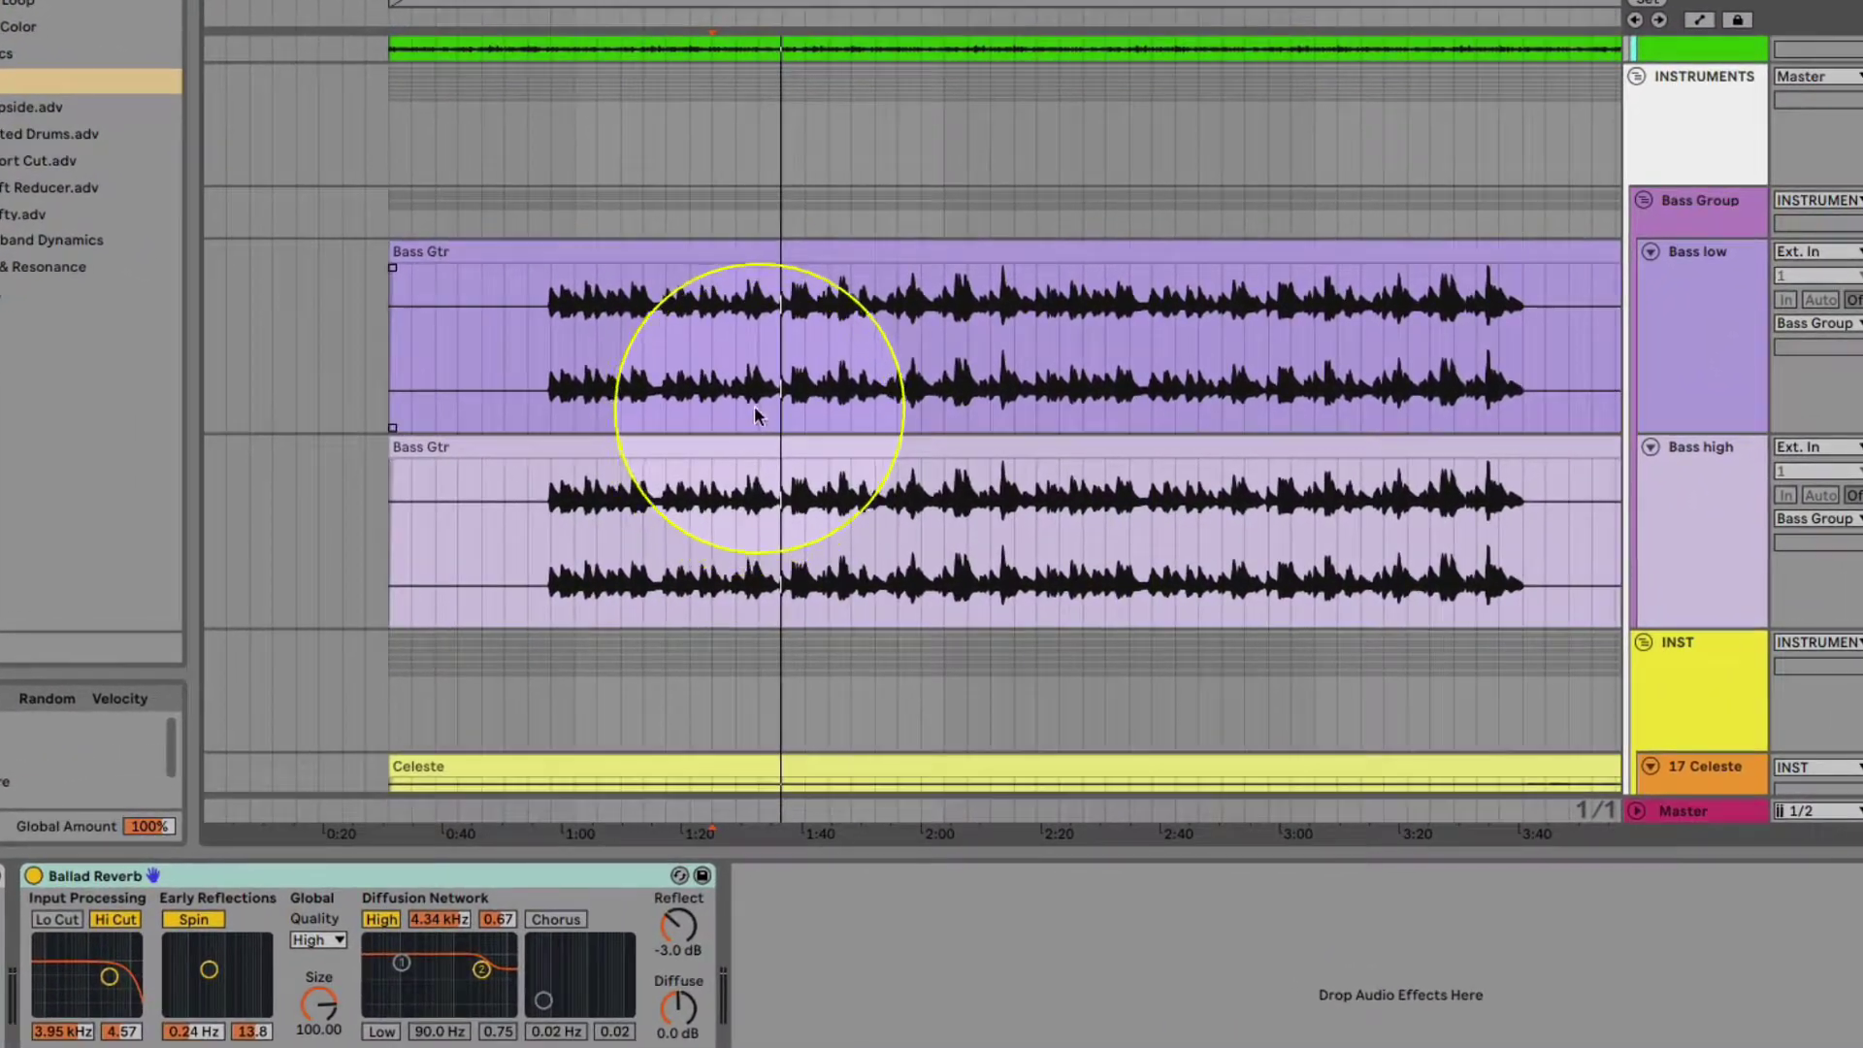
{"action": "left_click", "coordinate": [736, 386]}
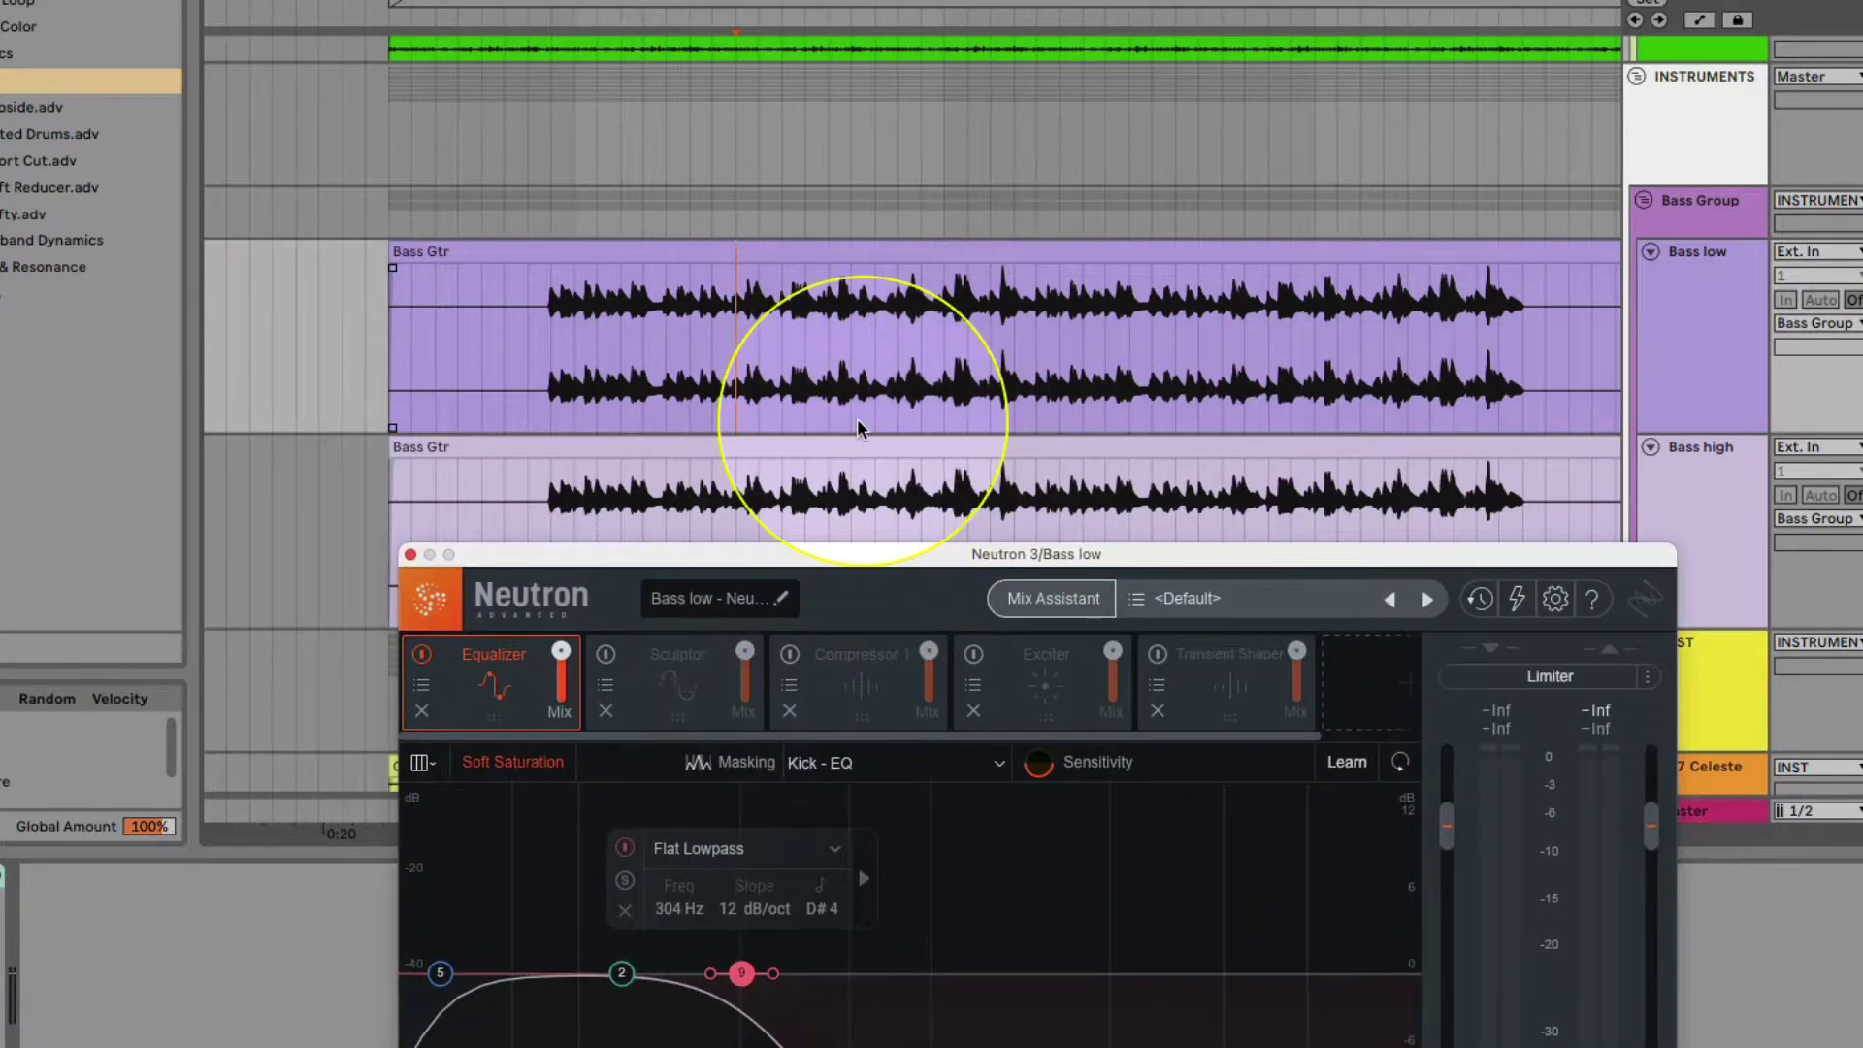
{"action": "scroll", "coordinate": [903, 282], "scroll_direction": "down", "scroll_amount": 3}
{"action": "left_click", "coordinate": [956, 121]}
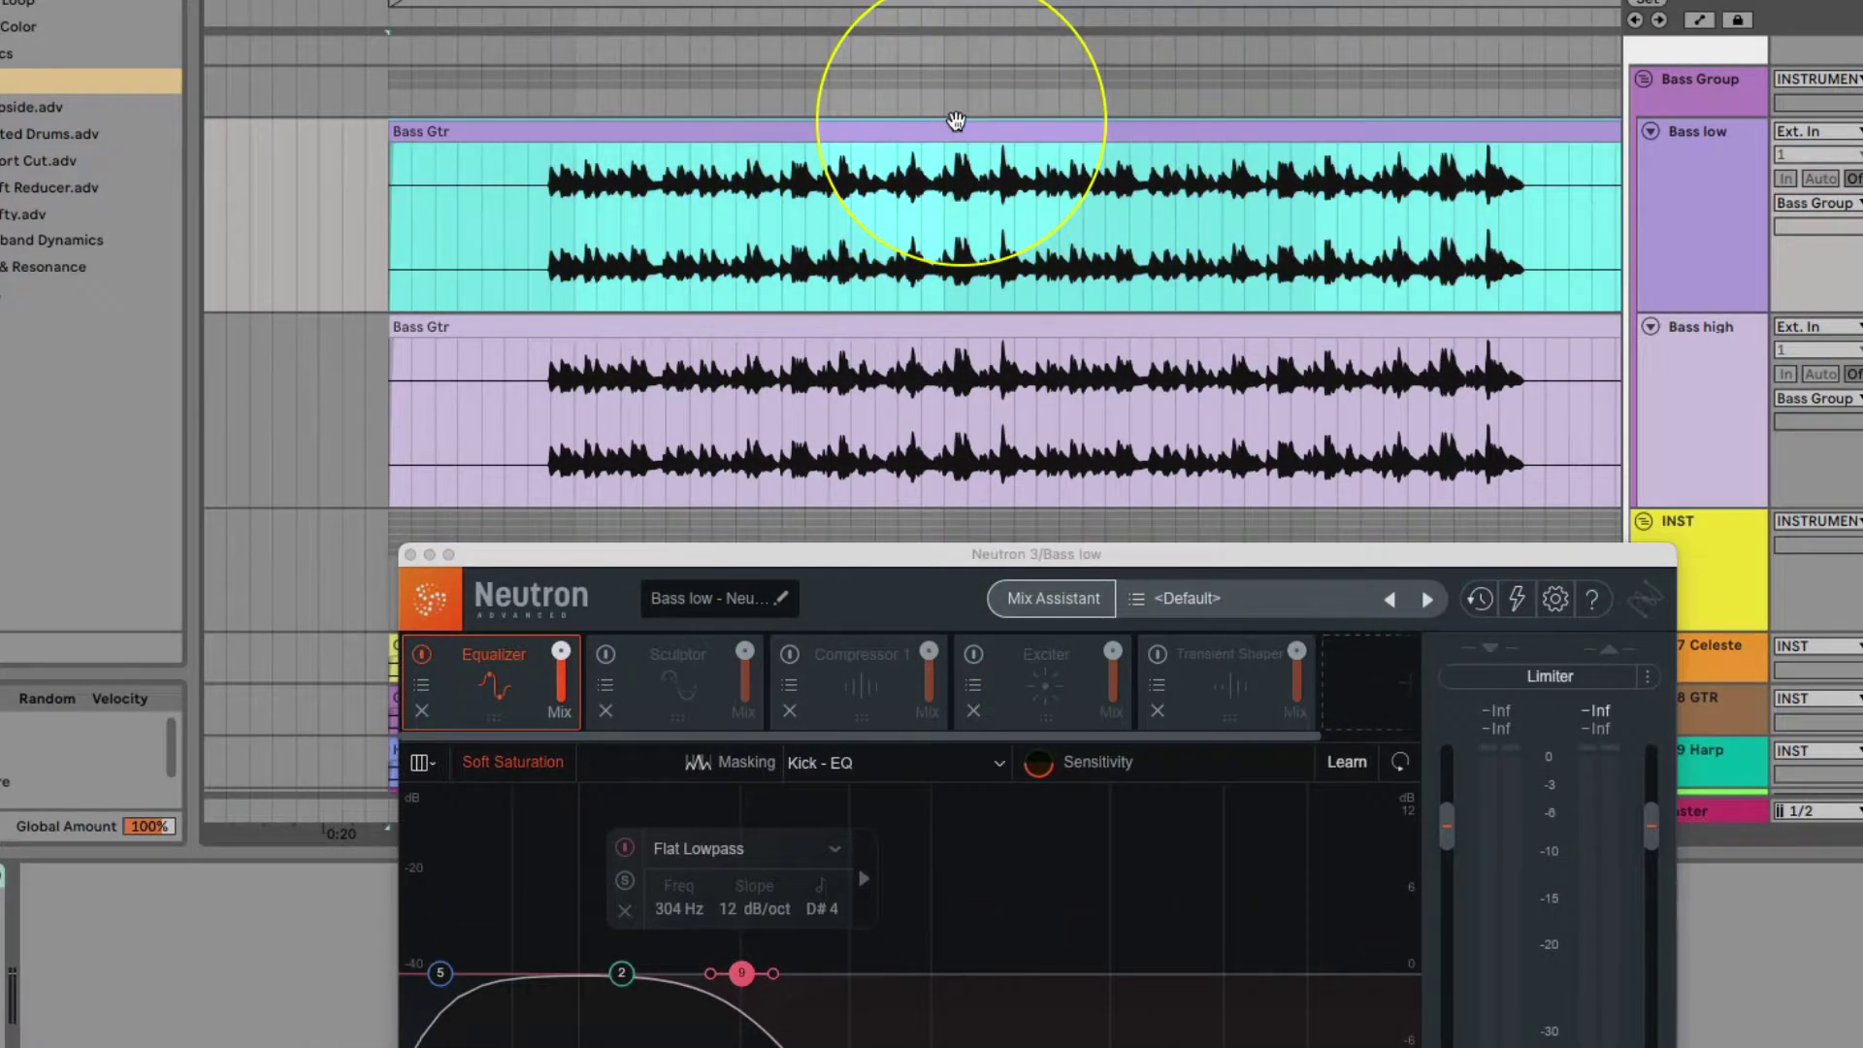
{"action": "left_click", "coordinate": [940, 333]}
{"action": "left_click", "coordinate": [968, 129]}
{"action": "left_click", "coordinate": [984, 323]}
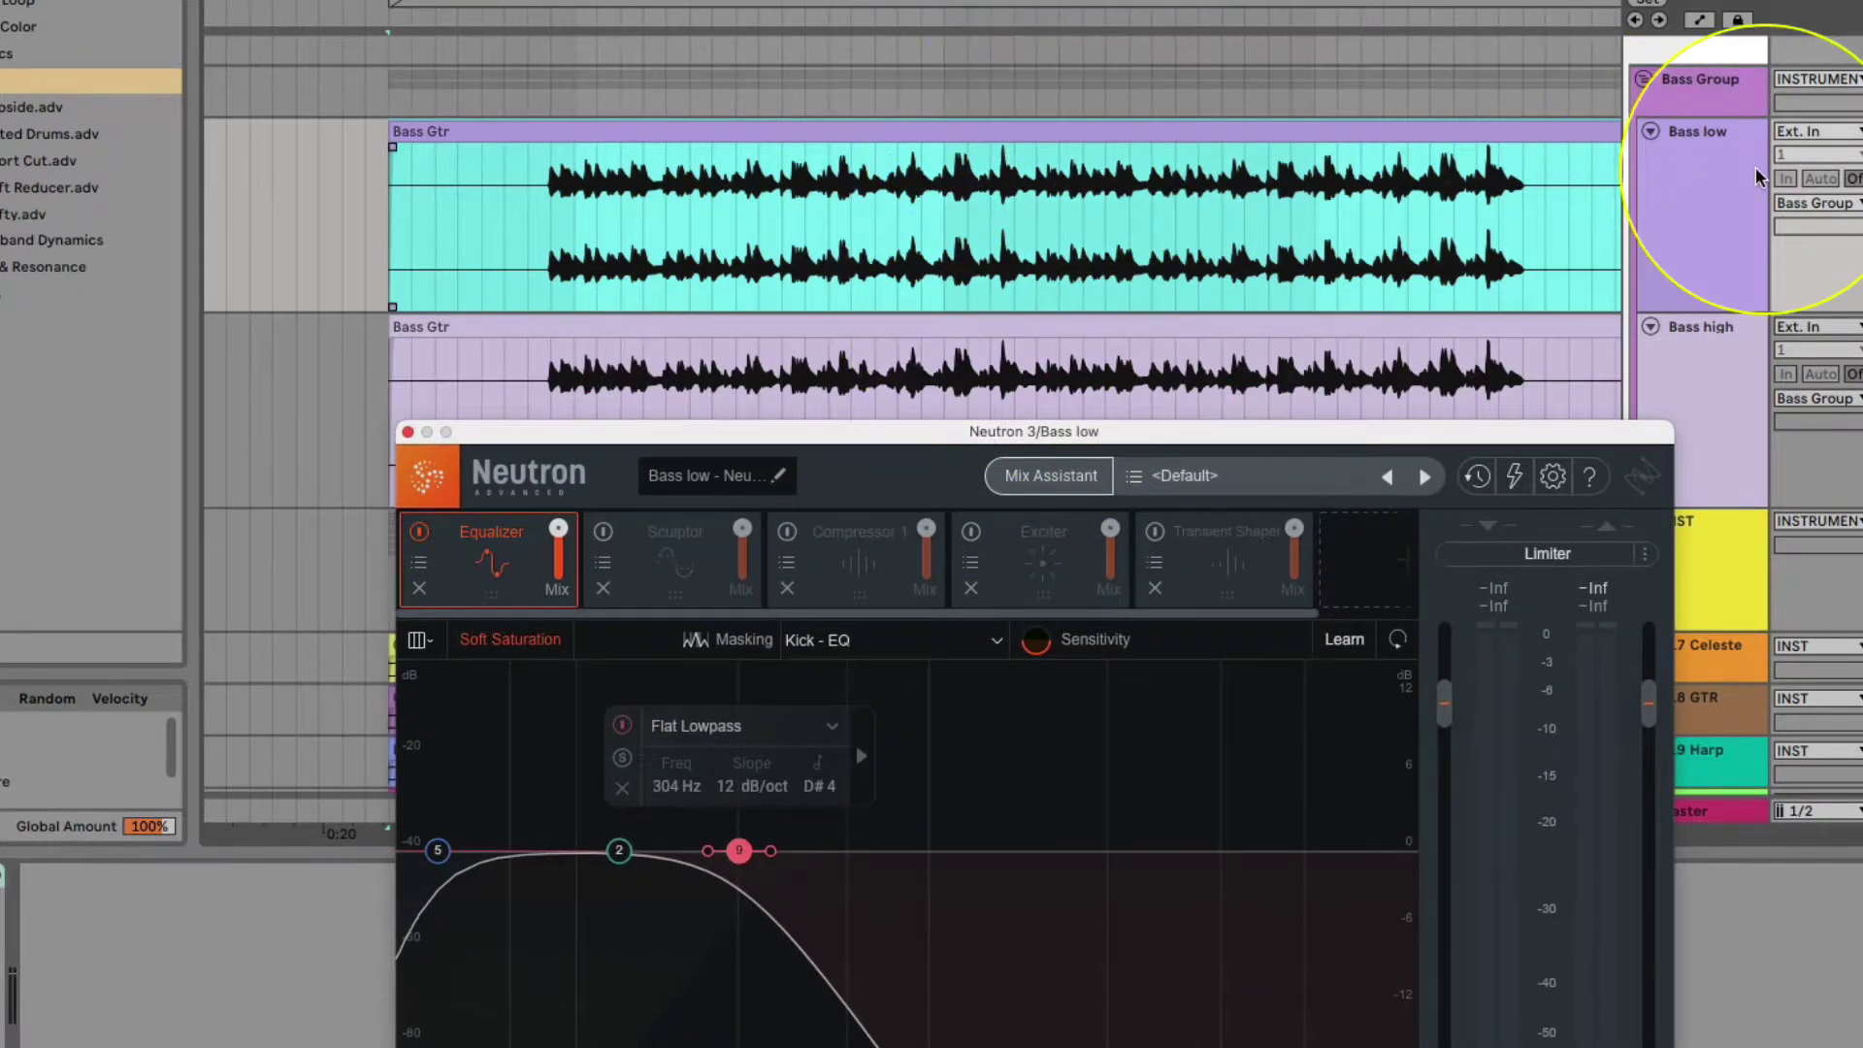
Step: Examine the Flat Lowpass band in the Bass low track's Neutron equalizer
{"action": "left_click", "coordinate": [1698, 171]}
{"action": "left_click", "coordinate": [1412, 442]}
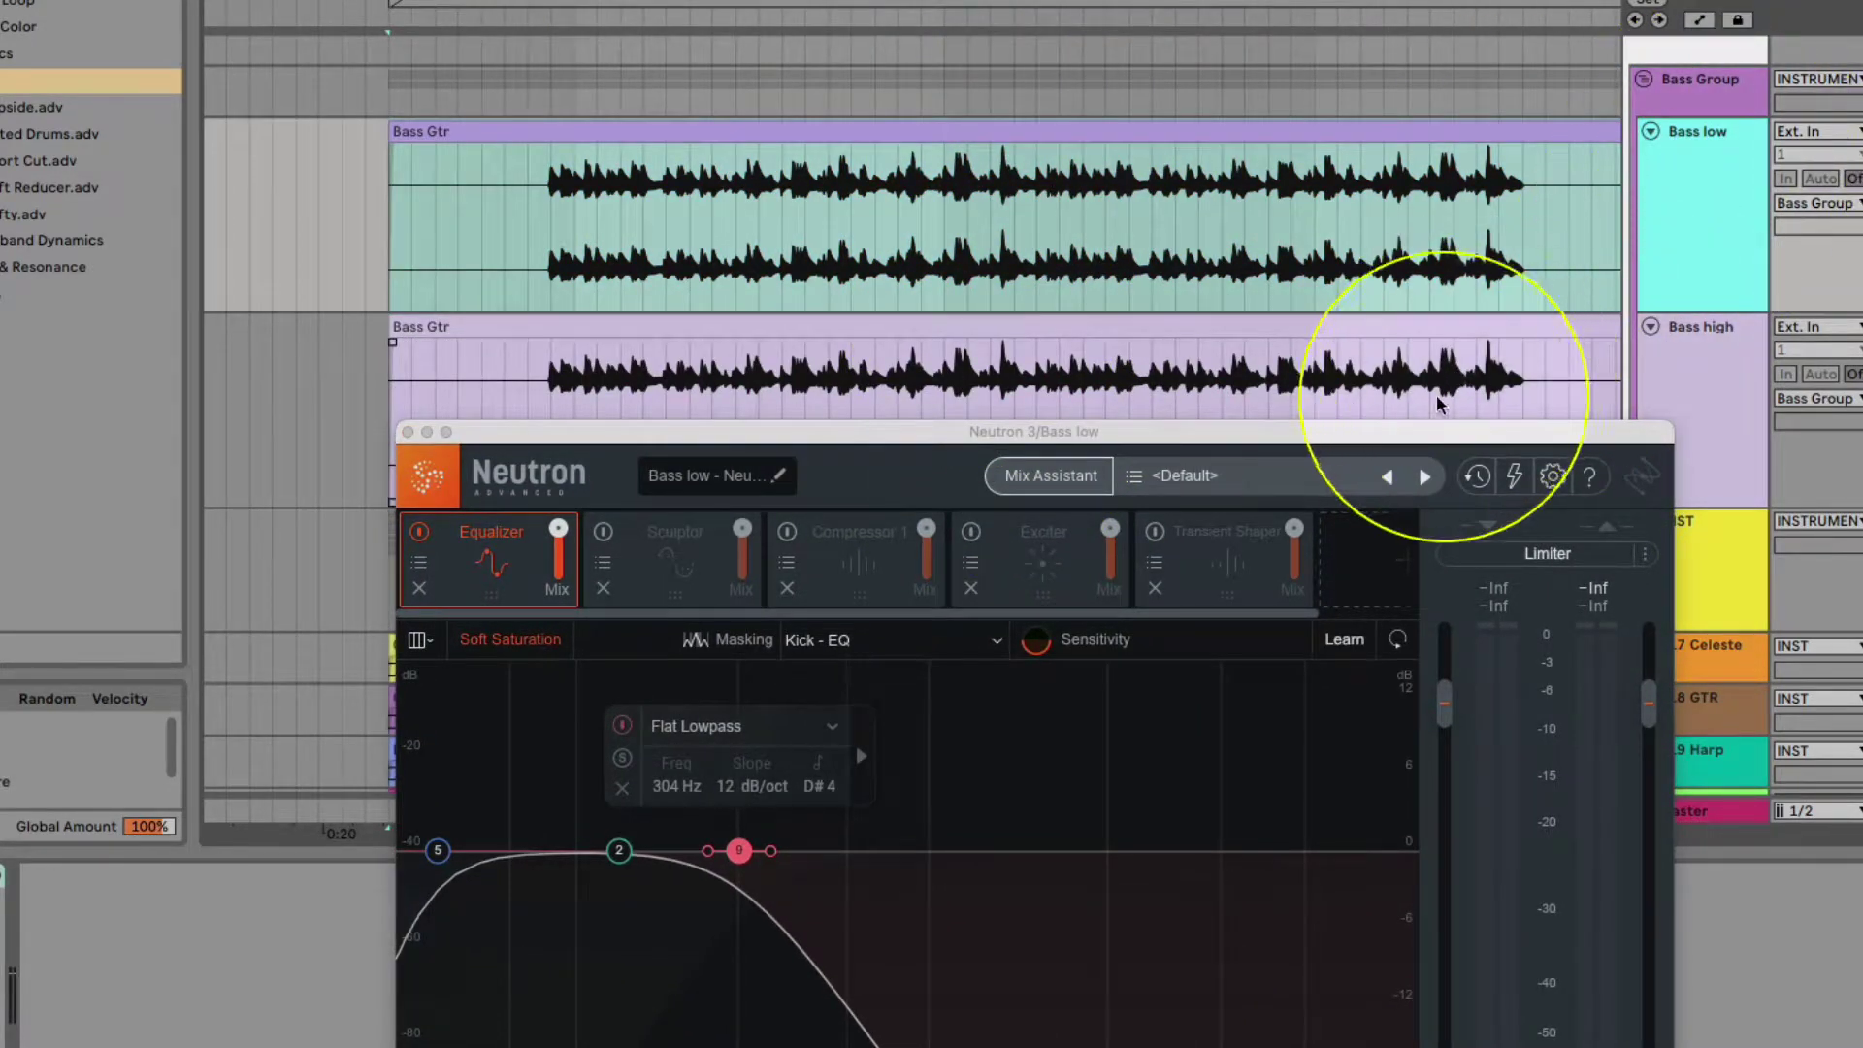
{"action": "left_click_drag", "start_coordinate": [1412, 442], "coordinate": [1231, 216]}
{"action": "left_click", "coordinate": [558, 625]}
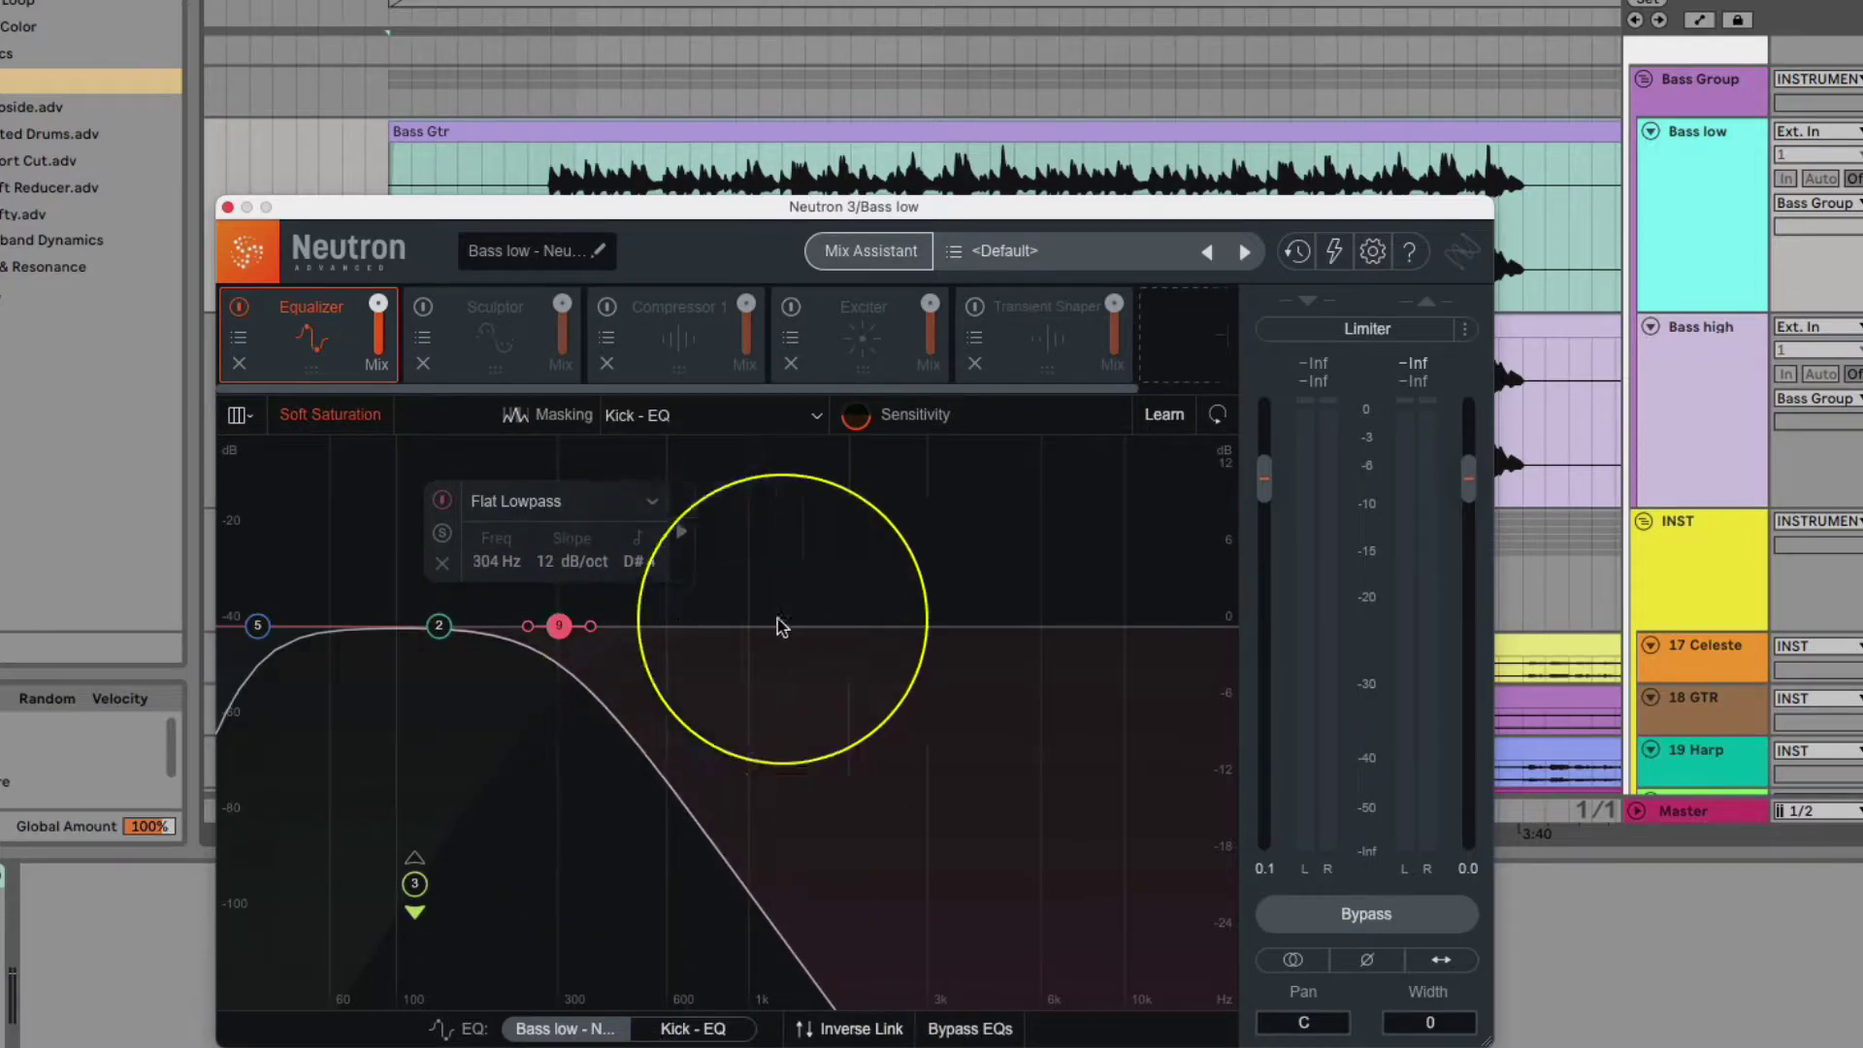
Step: Examine the Flat Highpass band in the Bass high track's Neutron equalizer
{"action": "left_click", "coordinate": [1710, 338]}
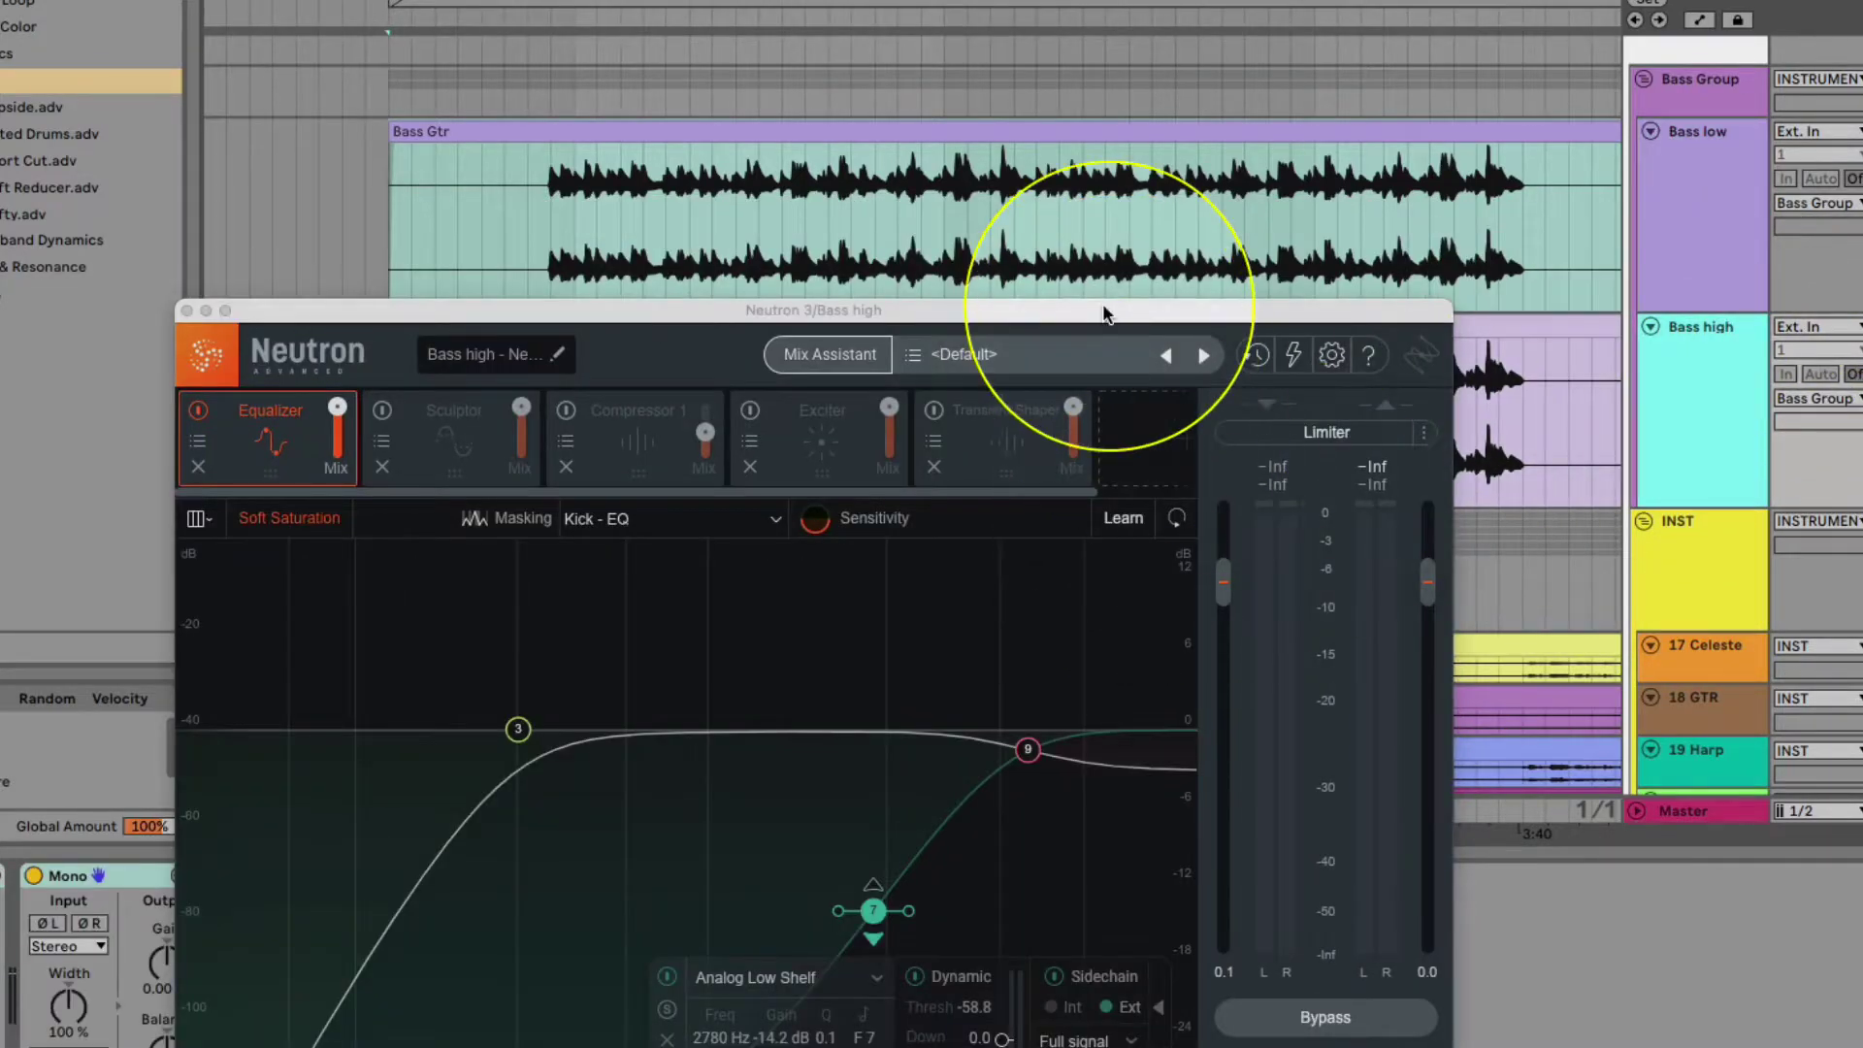
{"action": "left_click_drag", "start_coordinate": [1106, 302], "coordinate": [1123, 96]}
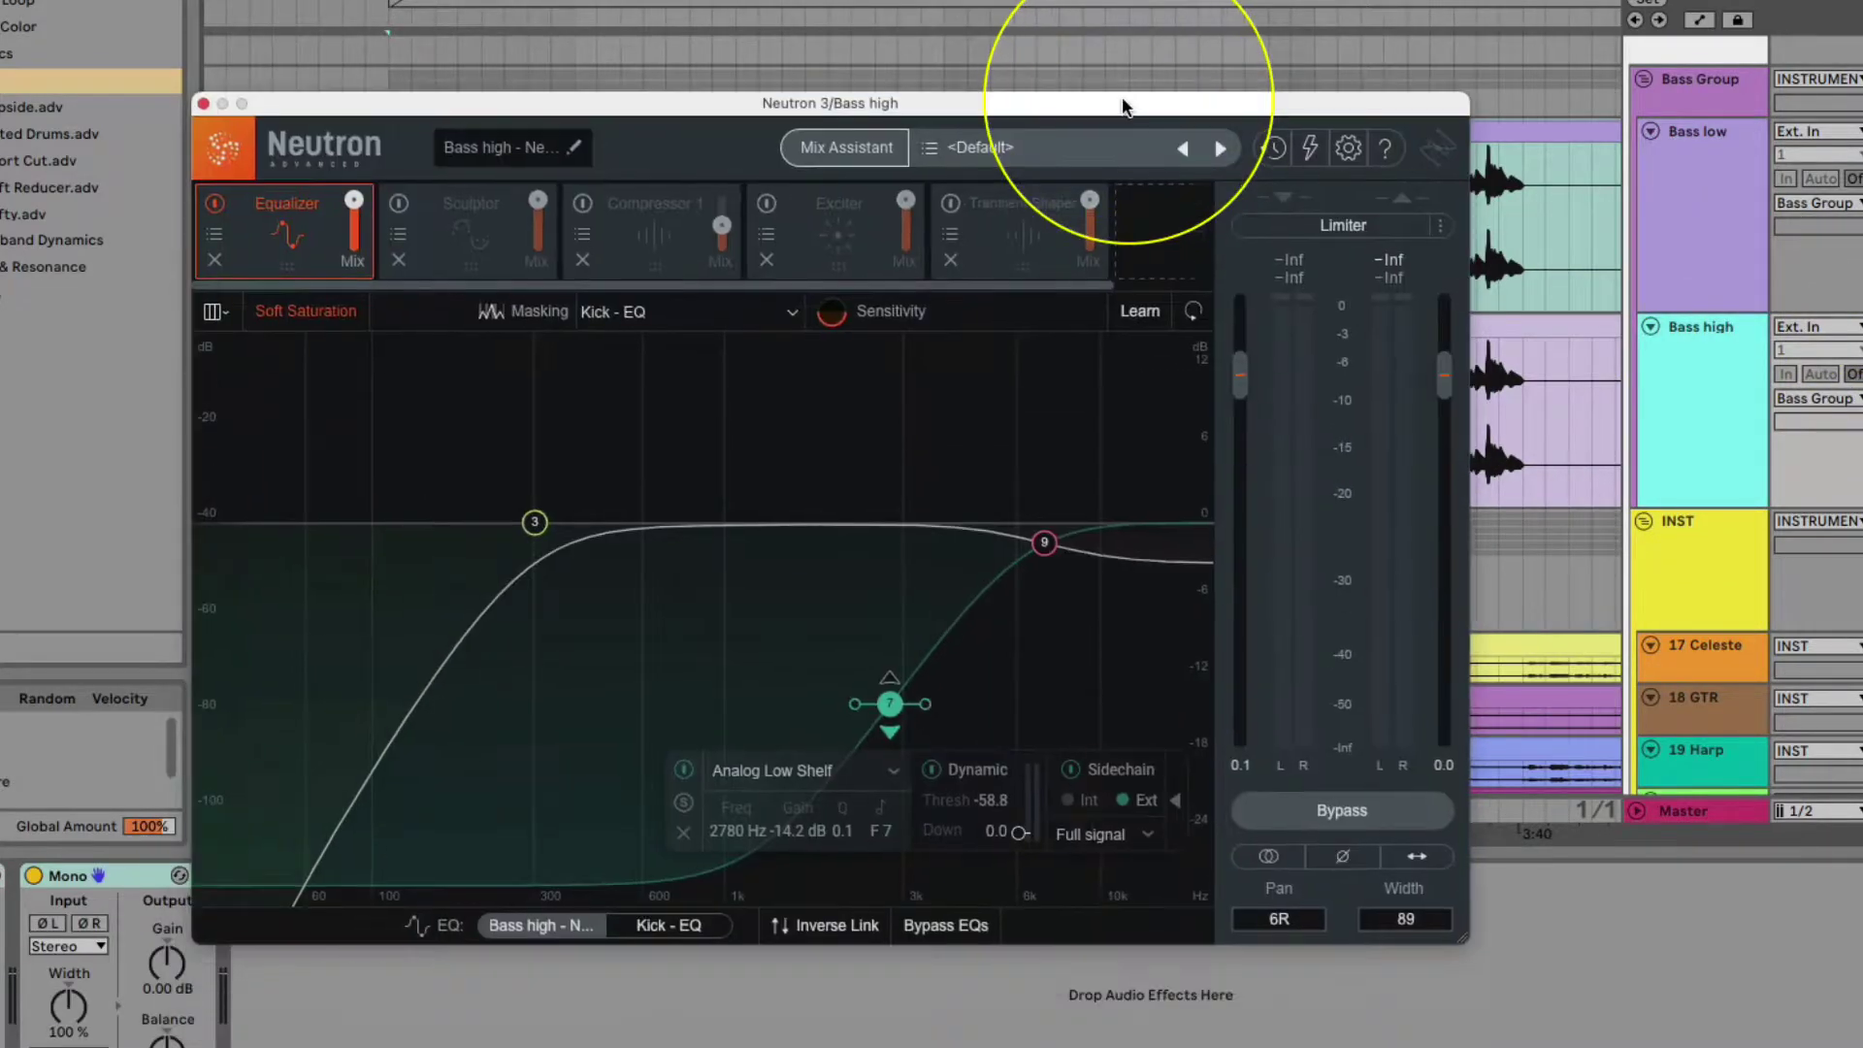
{"action": "left_click", "coordinate": [534, 524]}
{"action": "left_click_drag", "start_coordinate": [530, 527], "coordinate": [531, 528]}
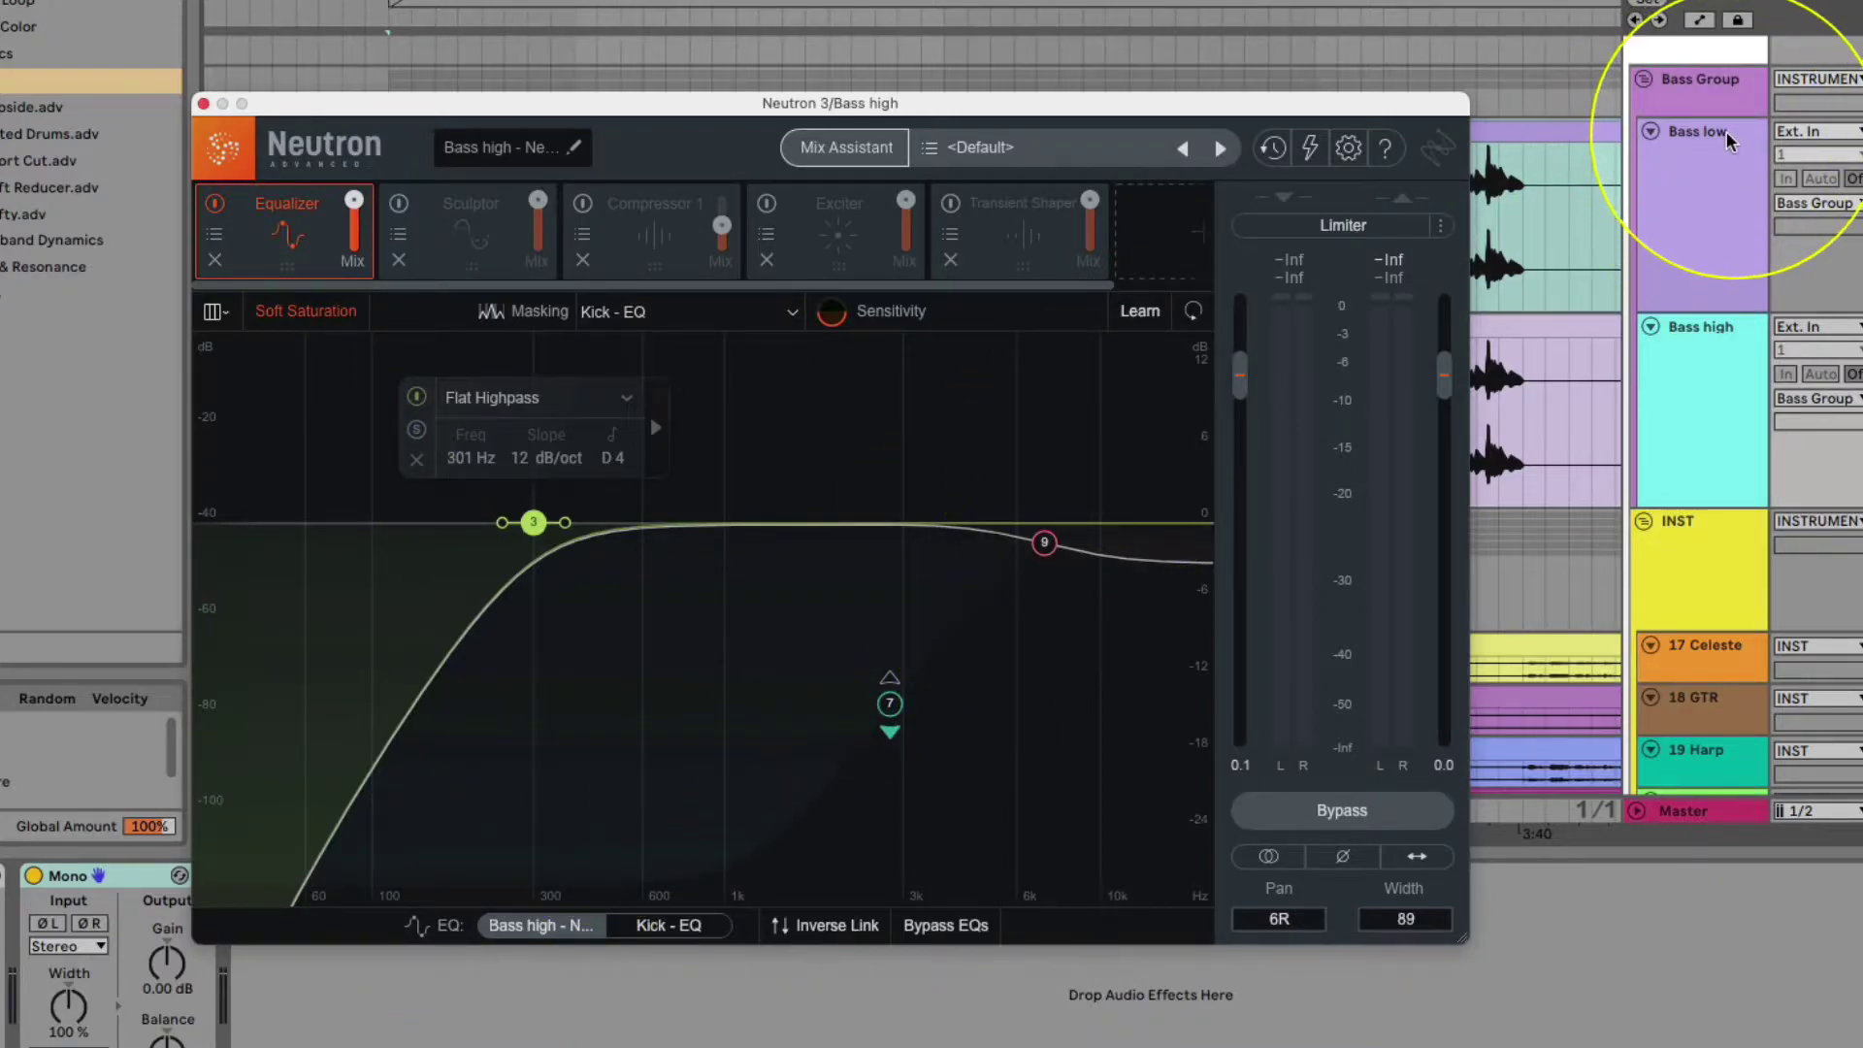
Step: Audition the Bass low track in solo and set its Neutron stereo width to -100
{"action": "left_click", "coordinate": [1700, 129]}
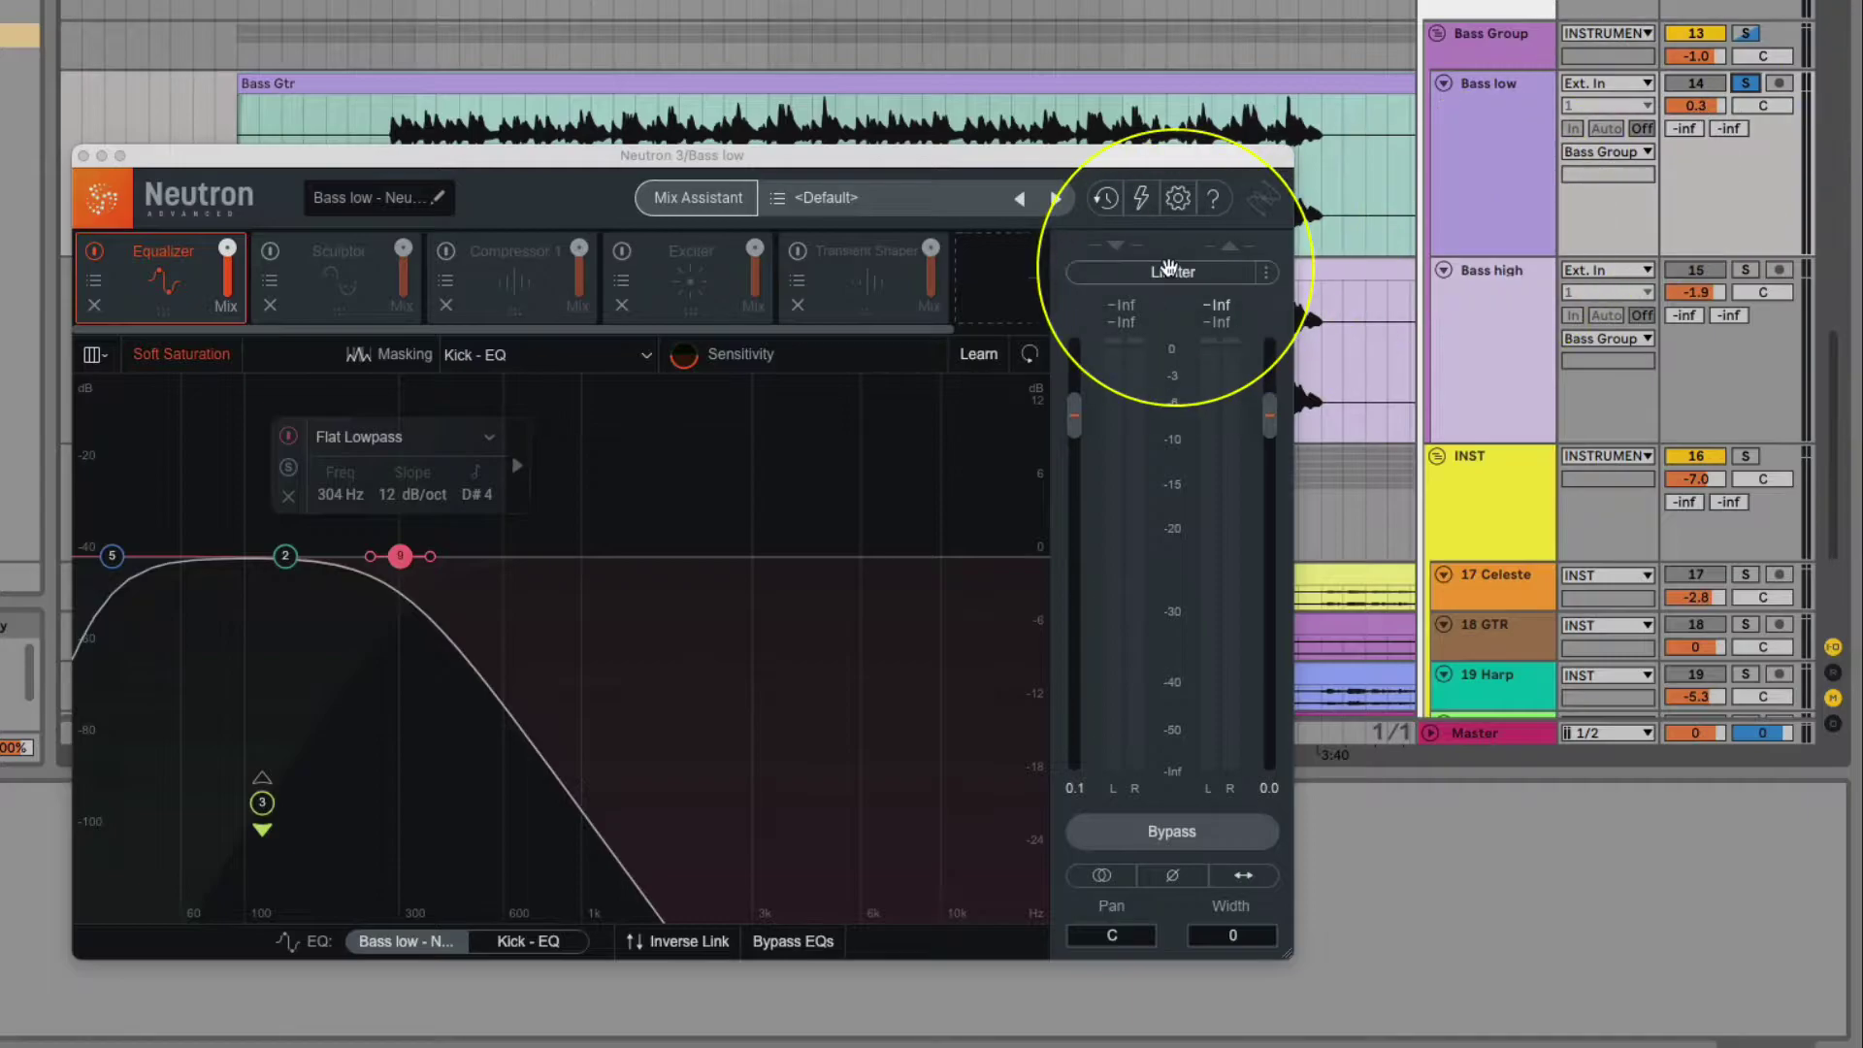
{"action": "key", "text": "space"}
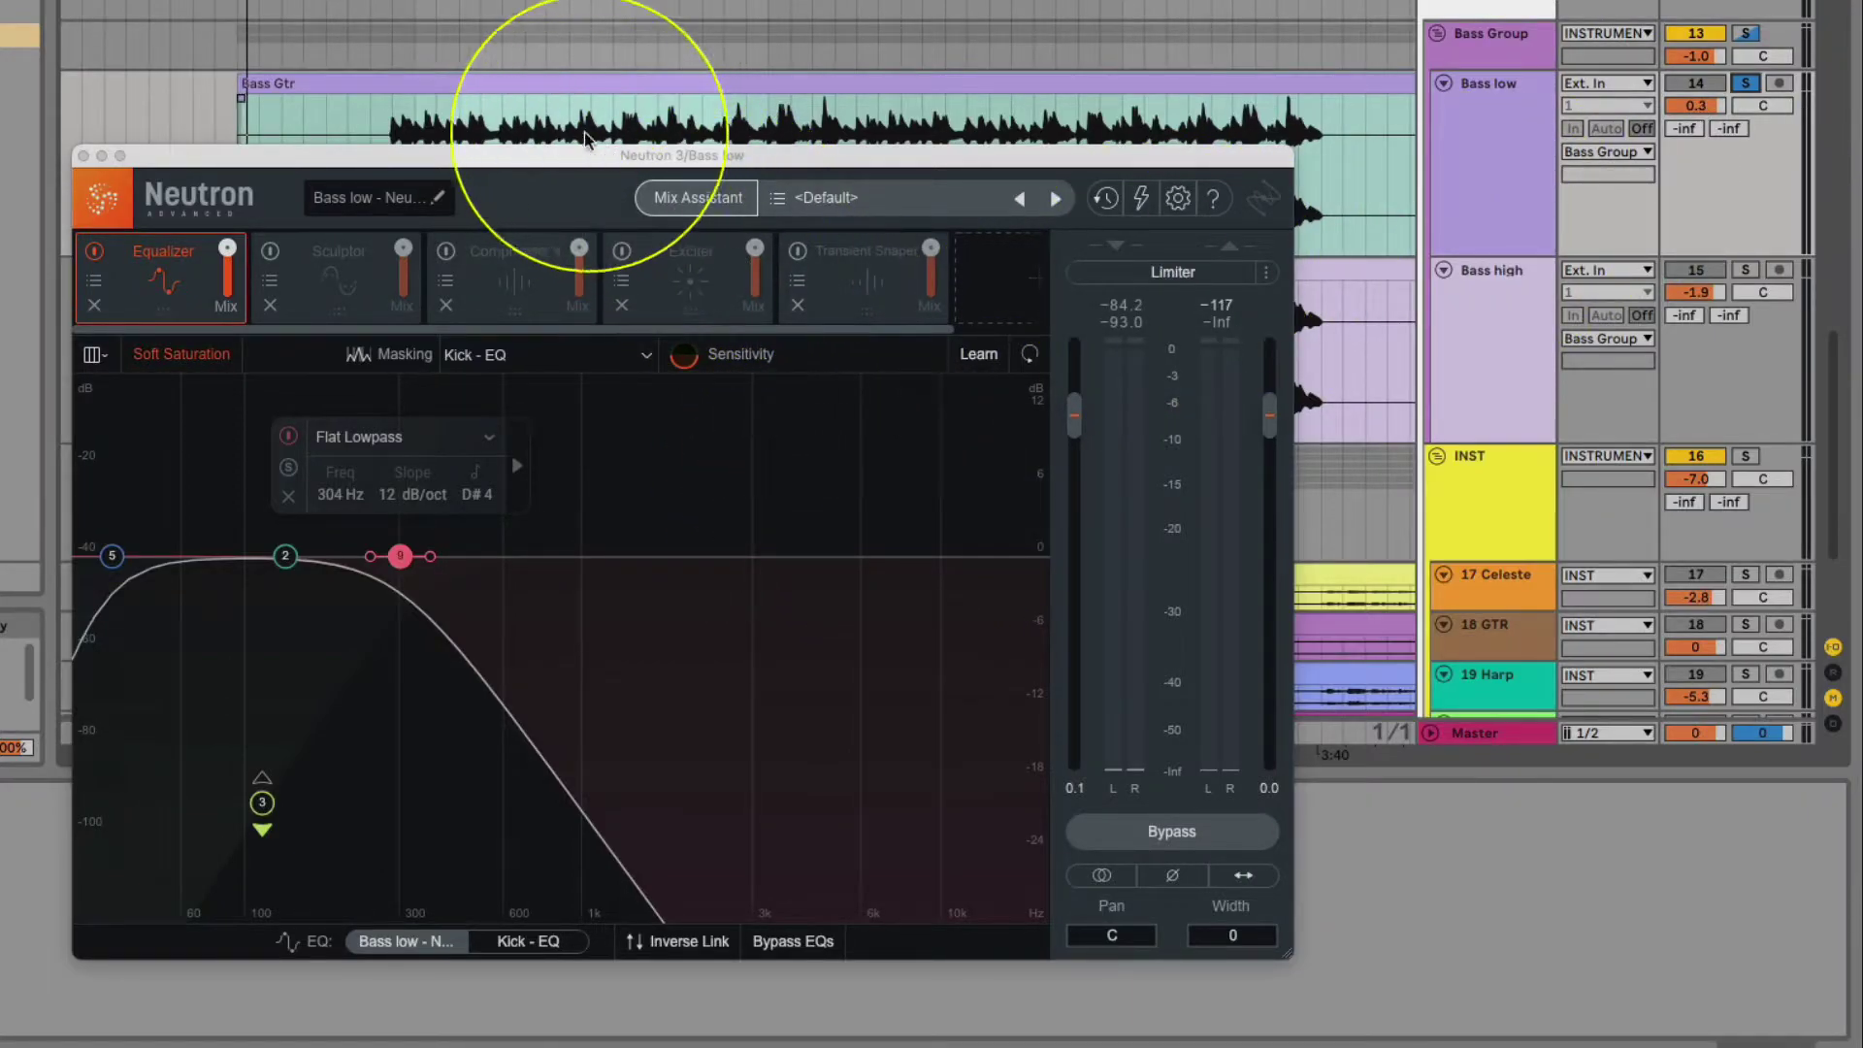
{"action": "left_click_drag", "start_coordinate": [597, 162], "coordinate": [571, 8]}
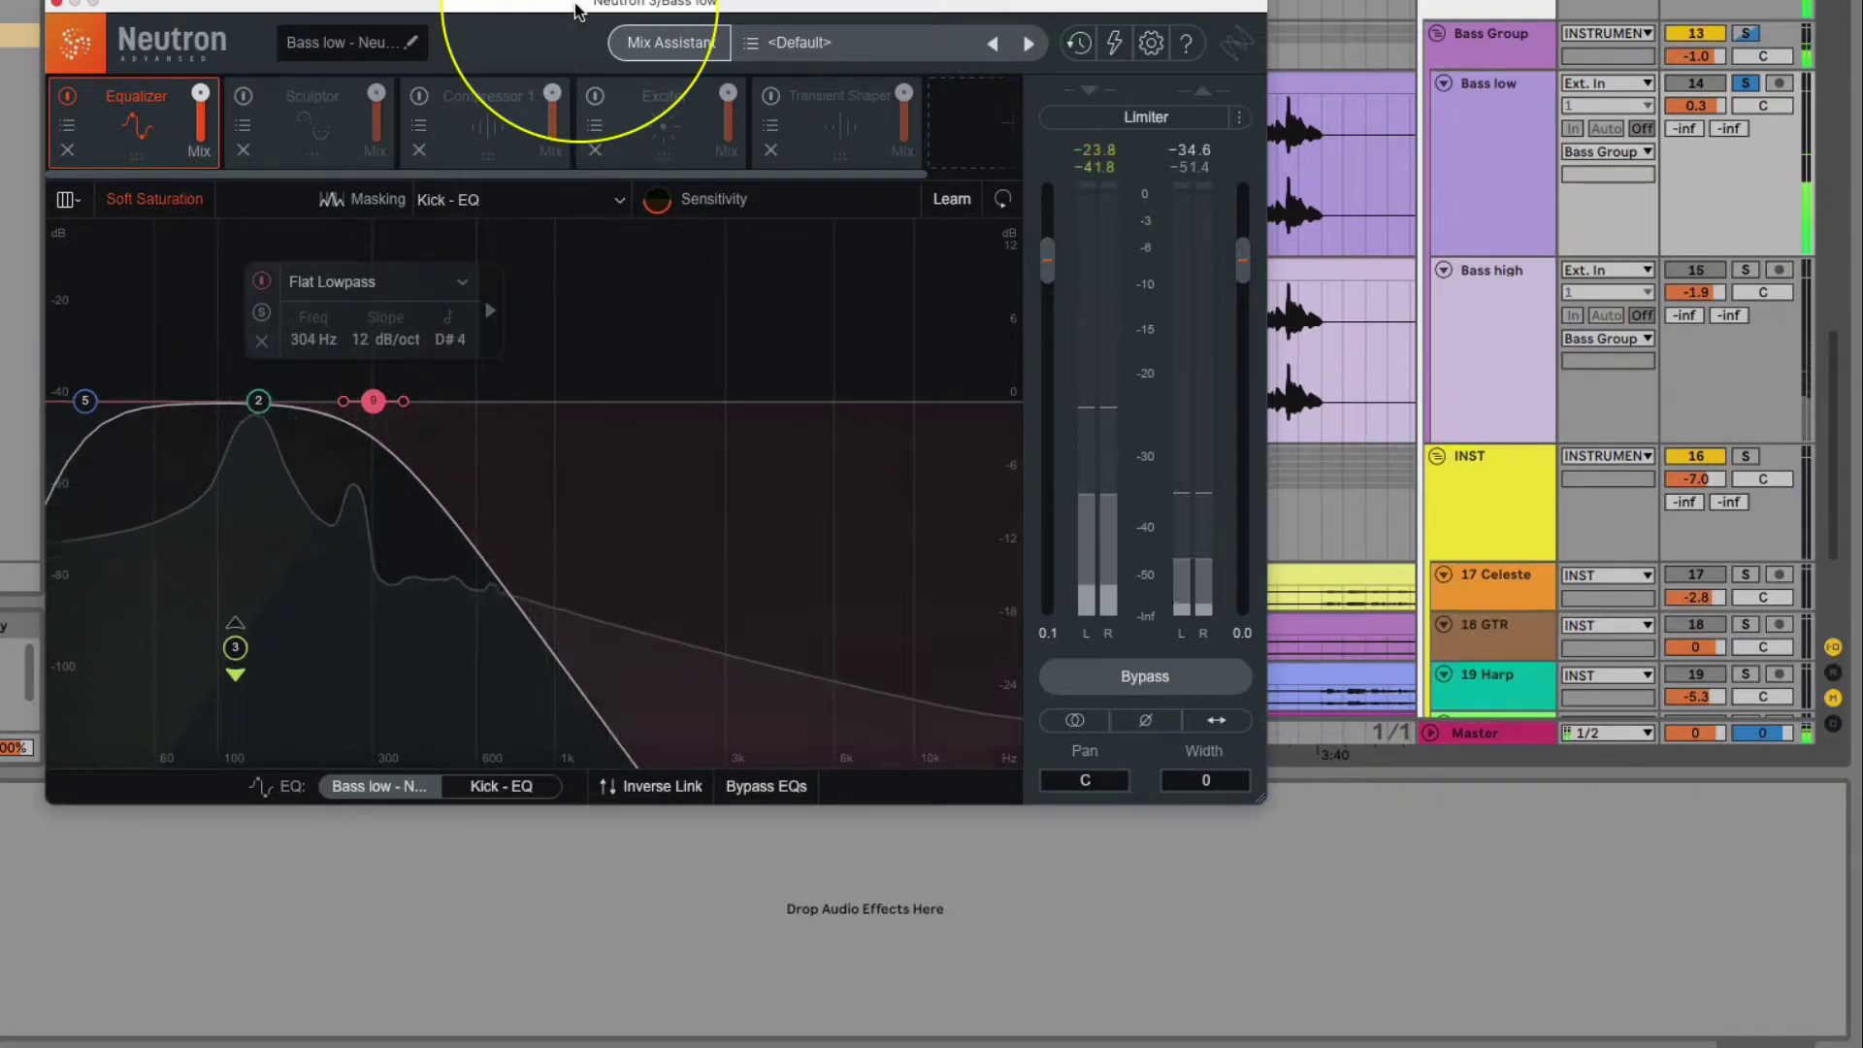
{"action": "left_click_drag", "start_coordinate": [1201, 778], "coordinate": [1237, 998]}
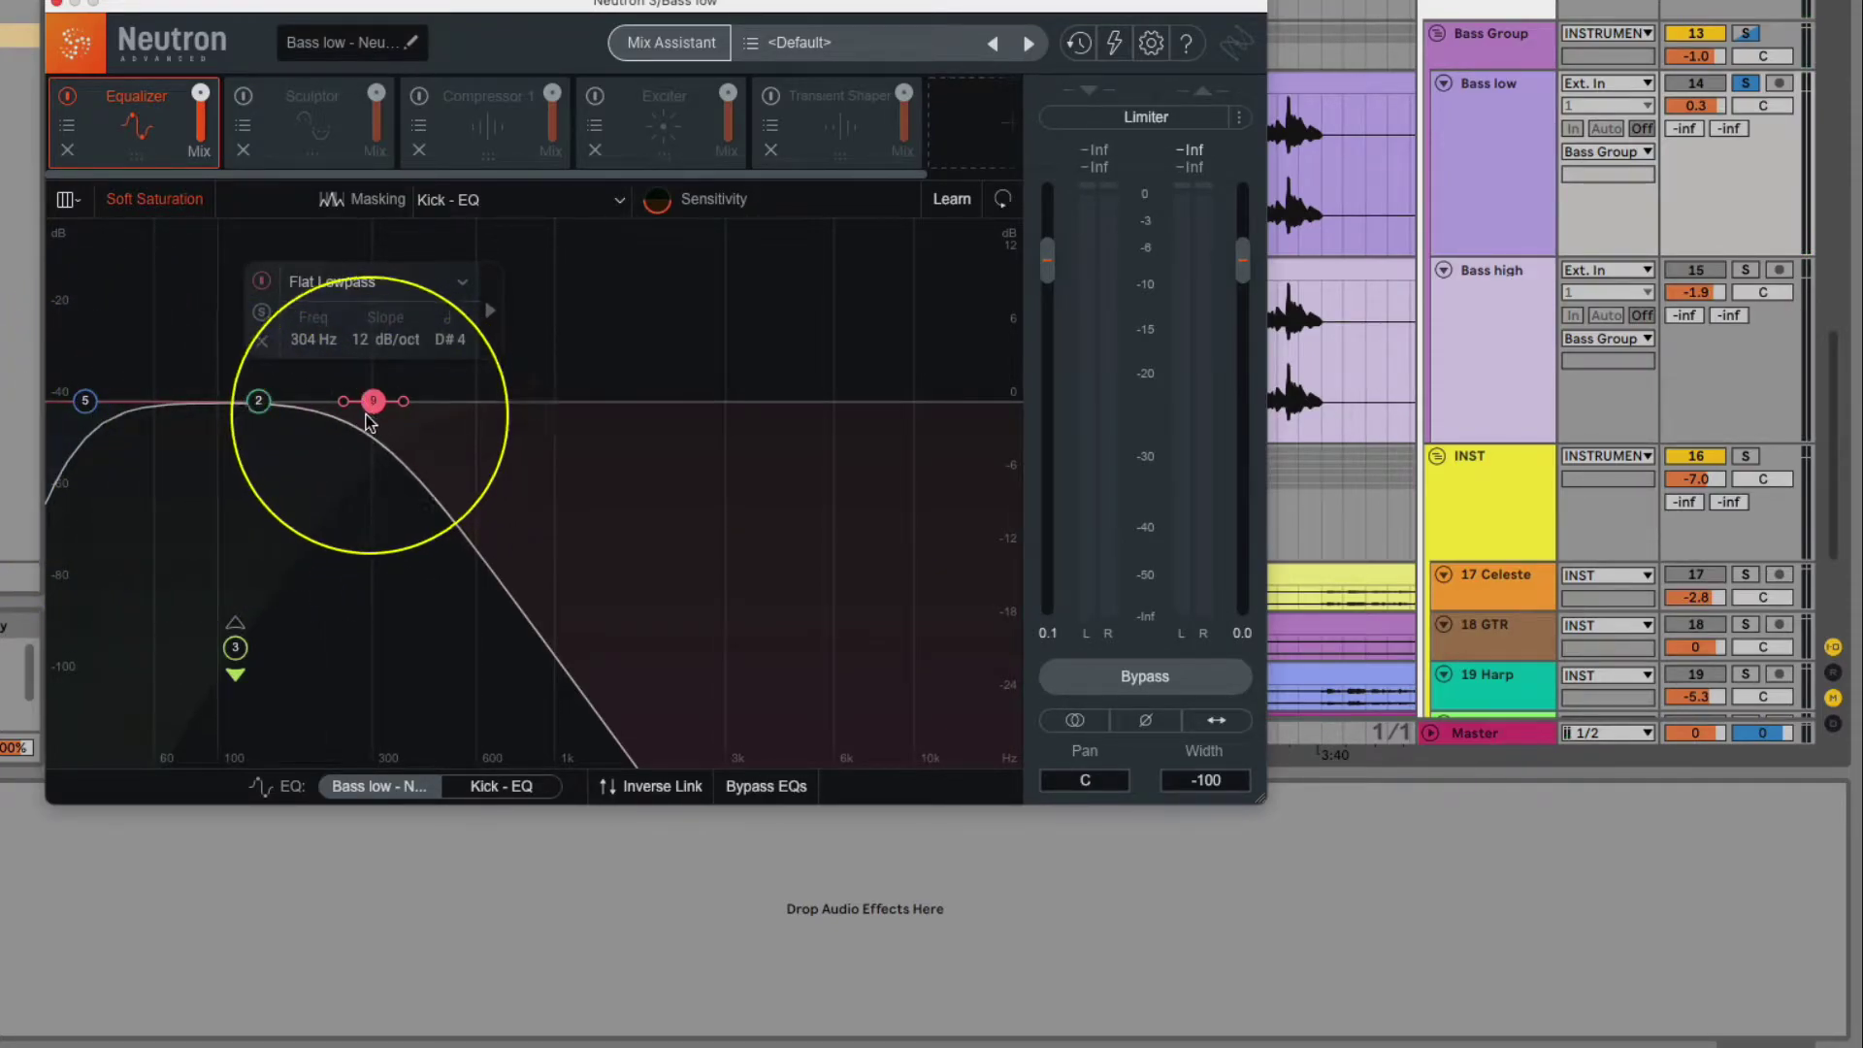
Step: Set the Bass high track's Neutron stereo width to 71
{"action": "left_click", "coordinate": [1511, 97]}
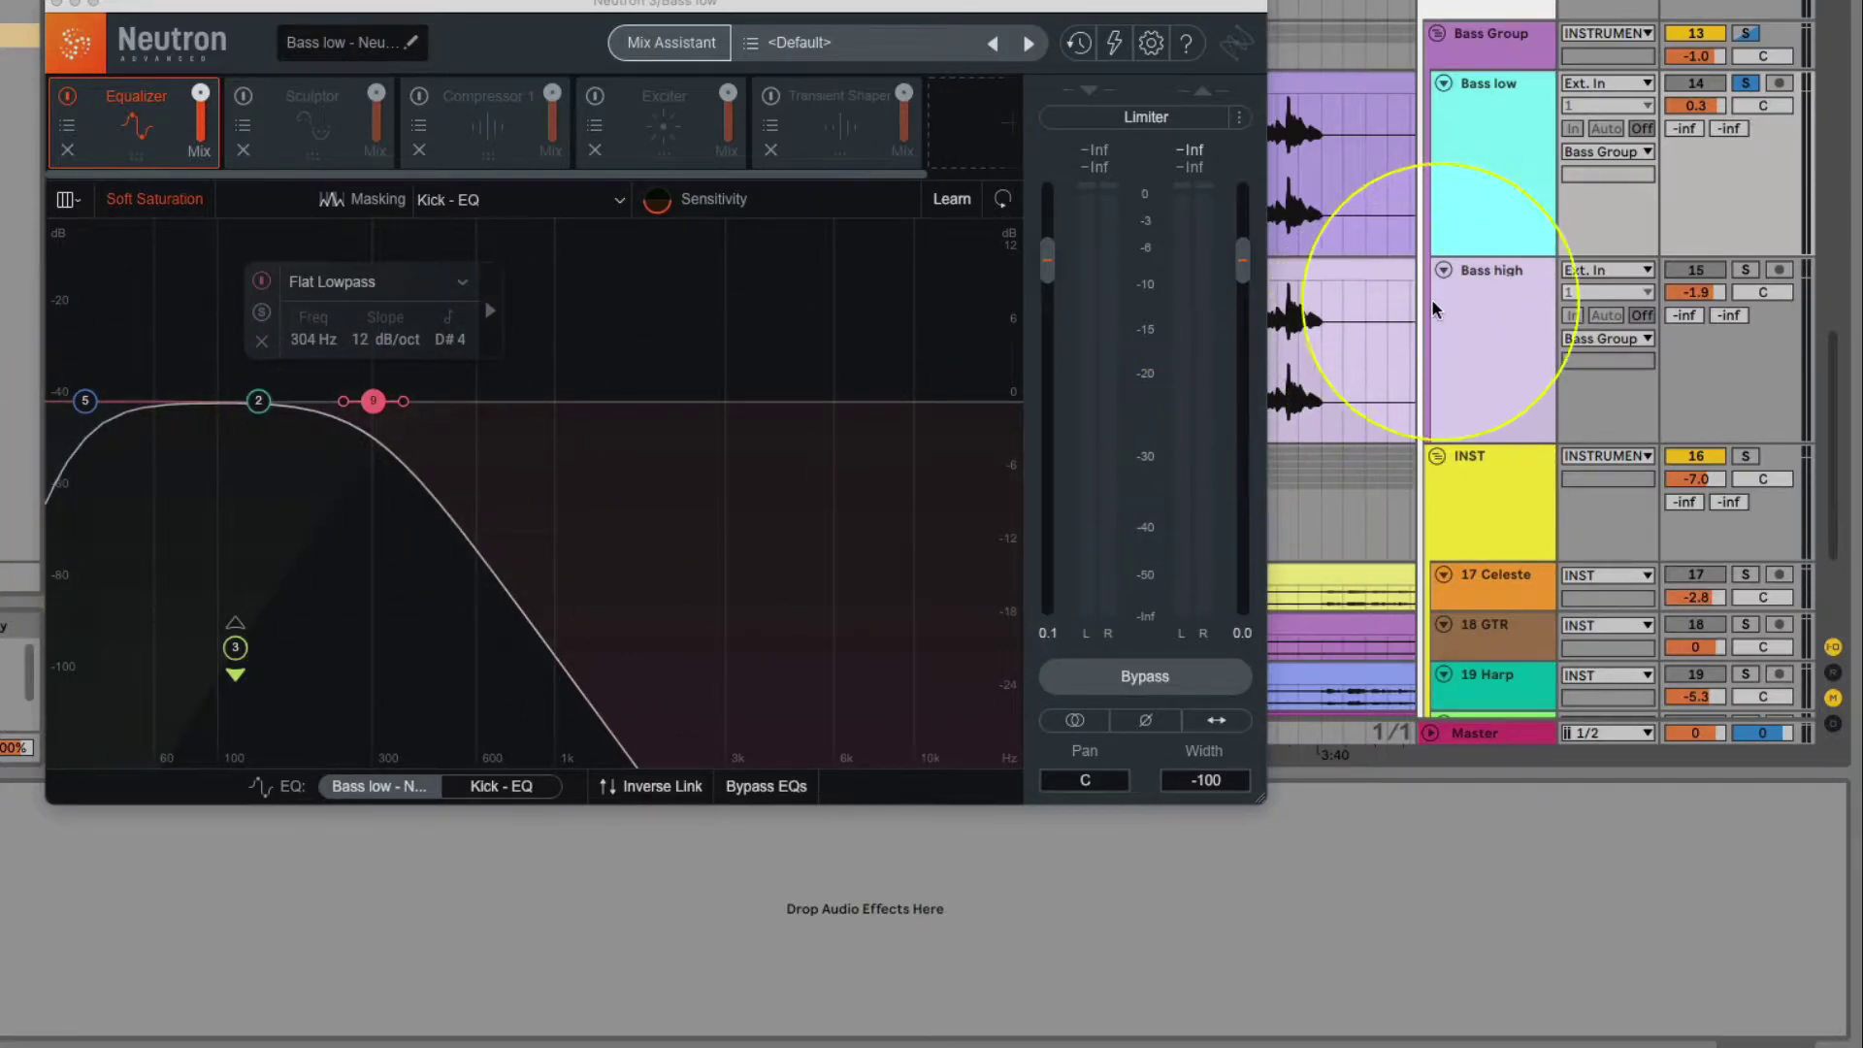
{"action": "left_click", "coordinate": [1475, 279]}
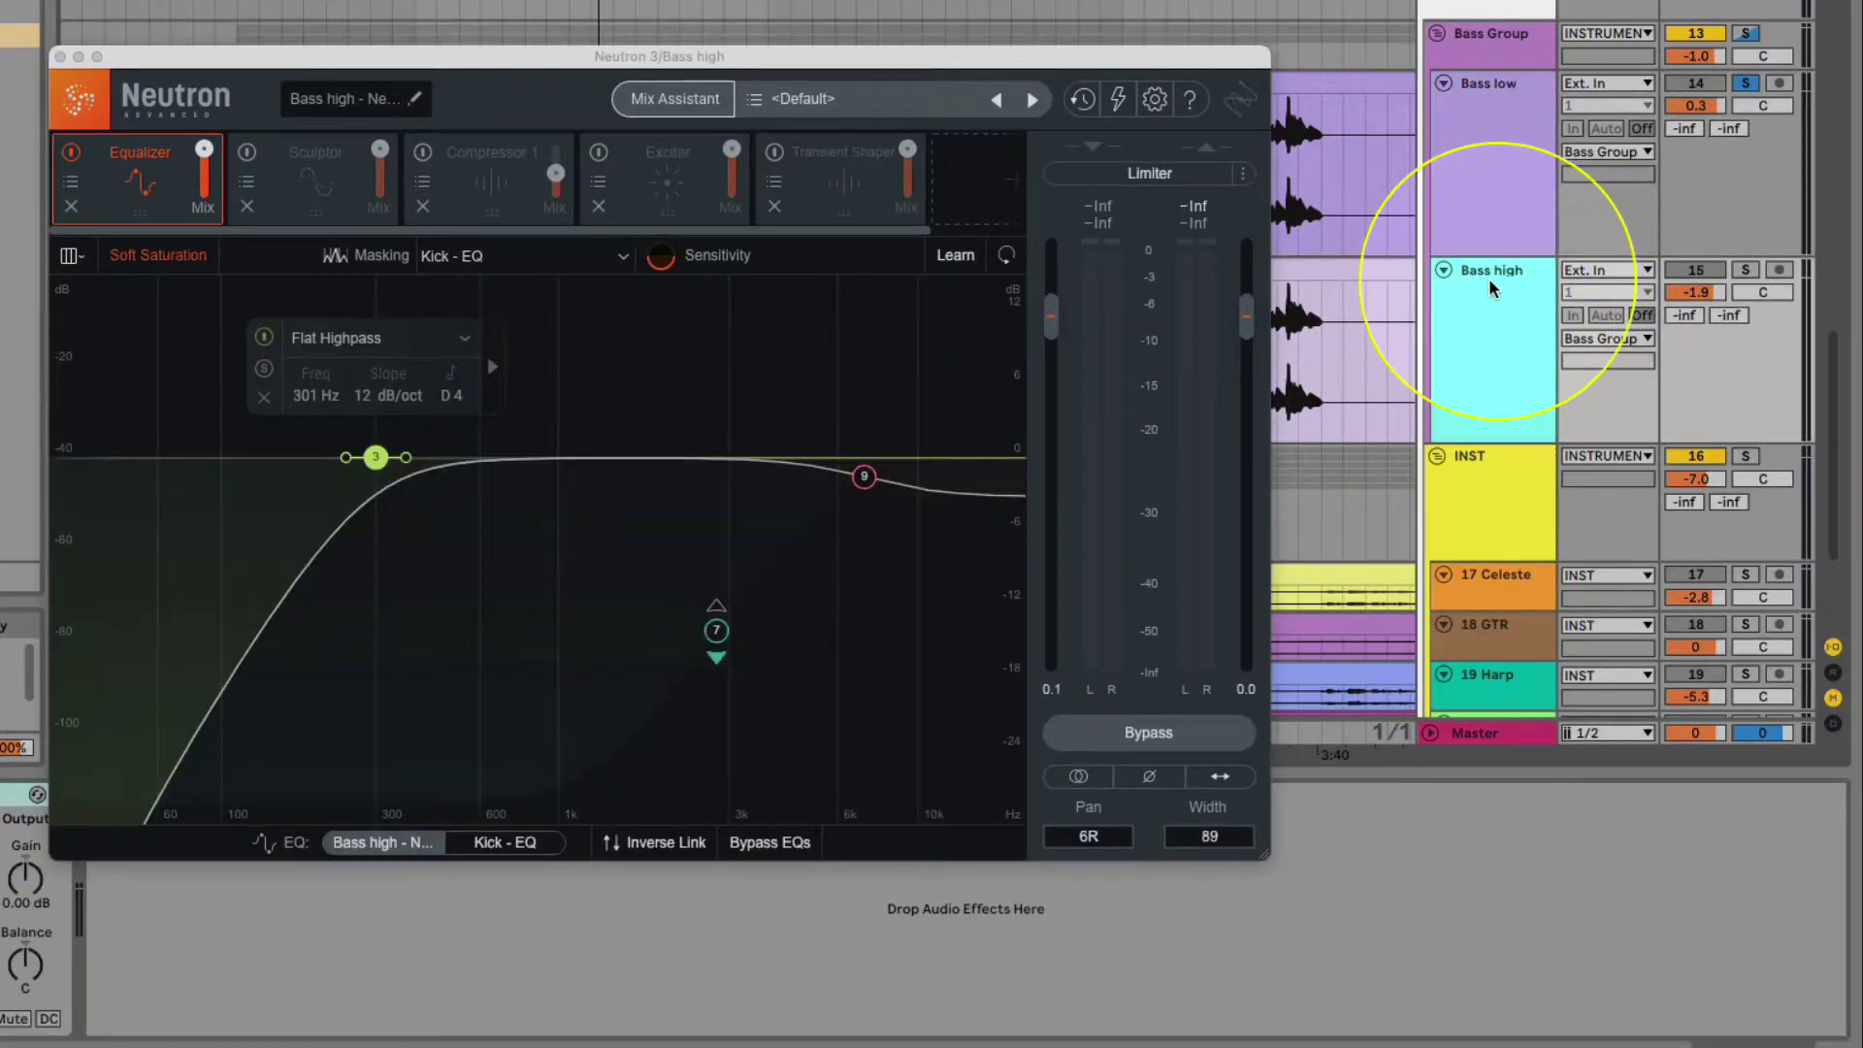
{"action": "left_click_drag", "start_coordinate": [1211, 837], "coordinate": [1208, 843]}
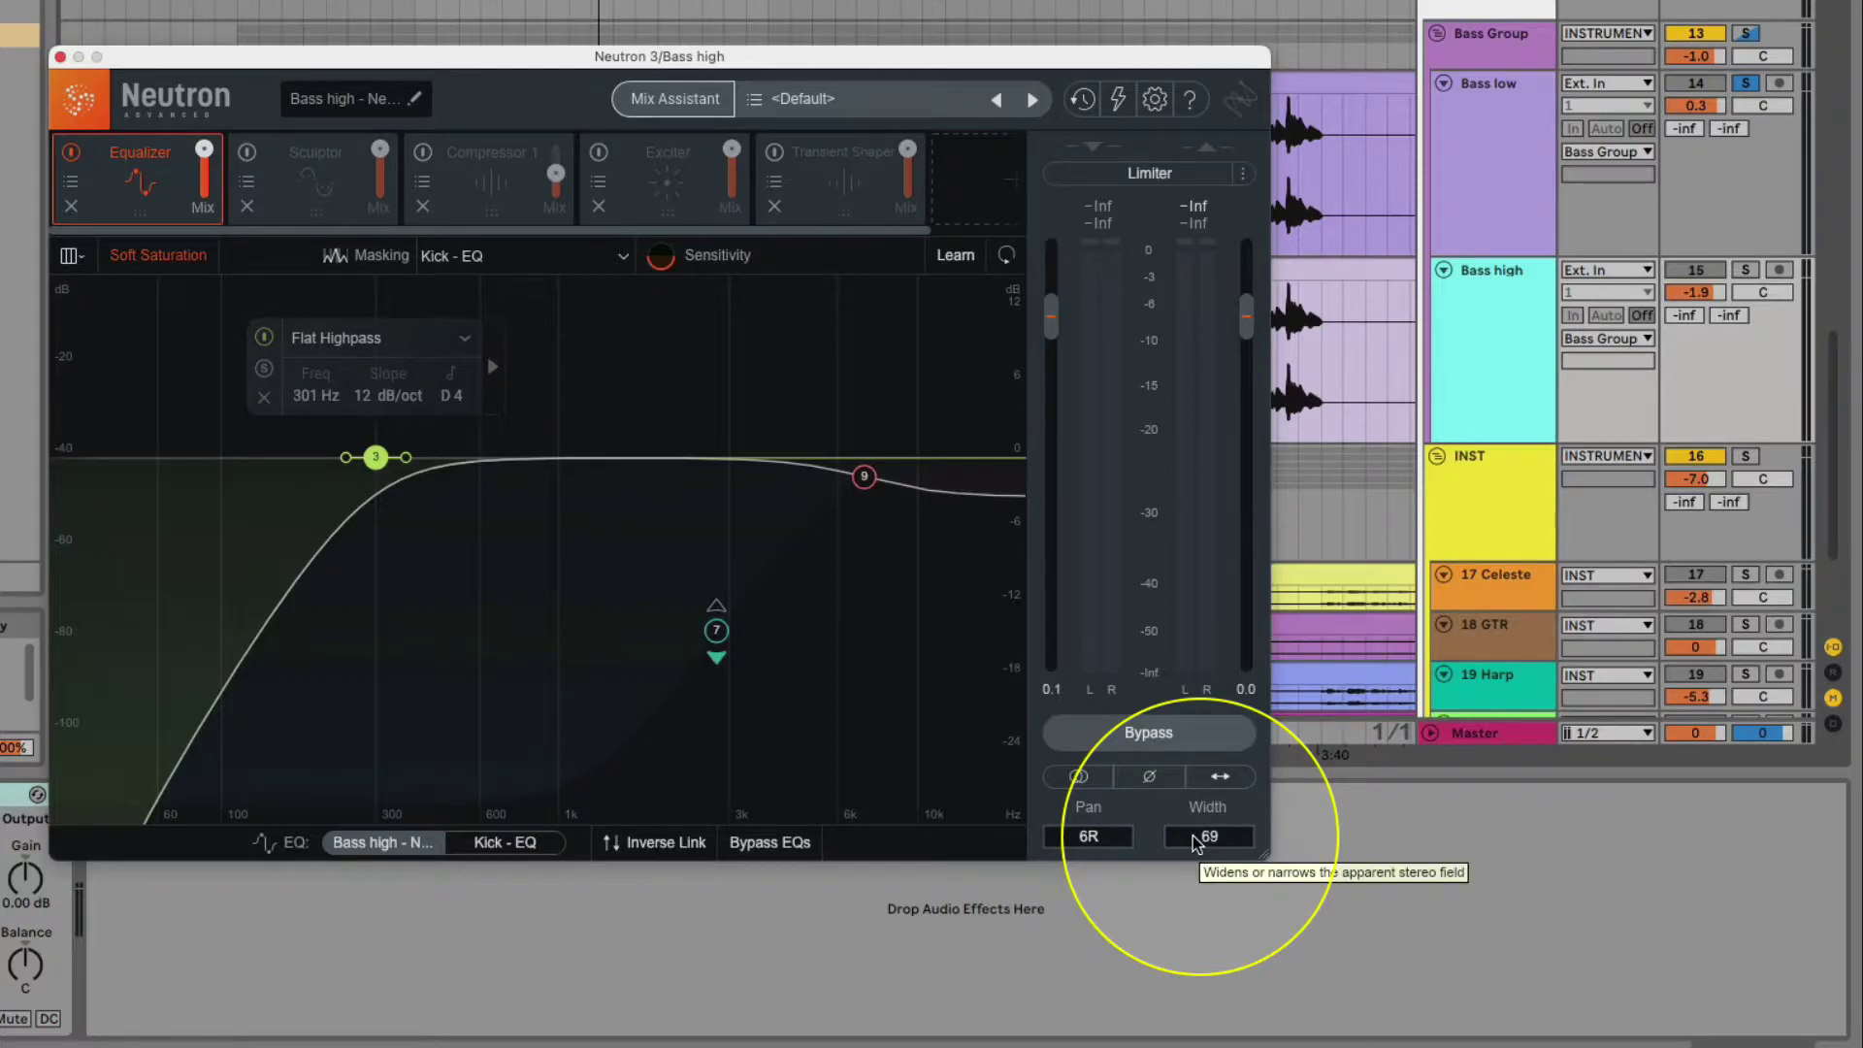
{"action": "left_click_drag", "start_coordinate": [1206, 834], "coordinate": [1213, 829]}
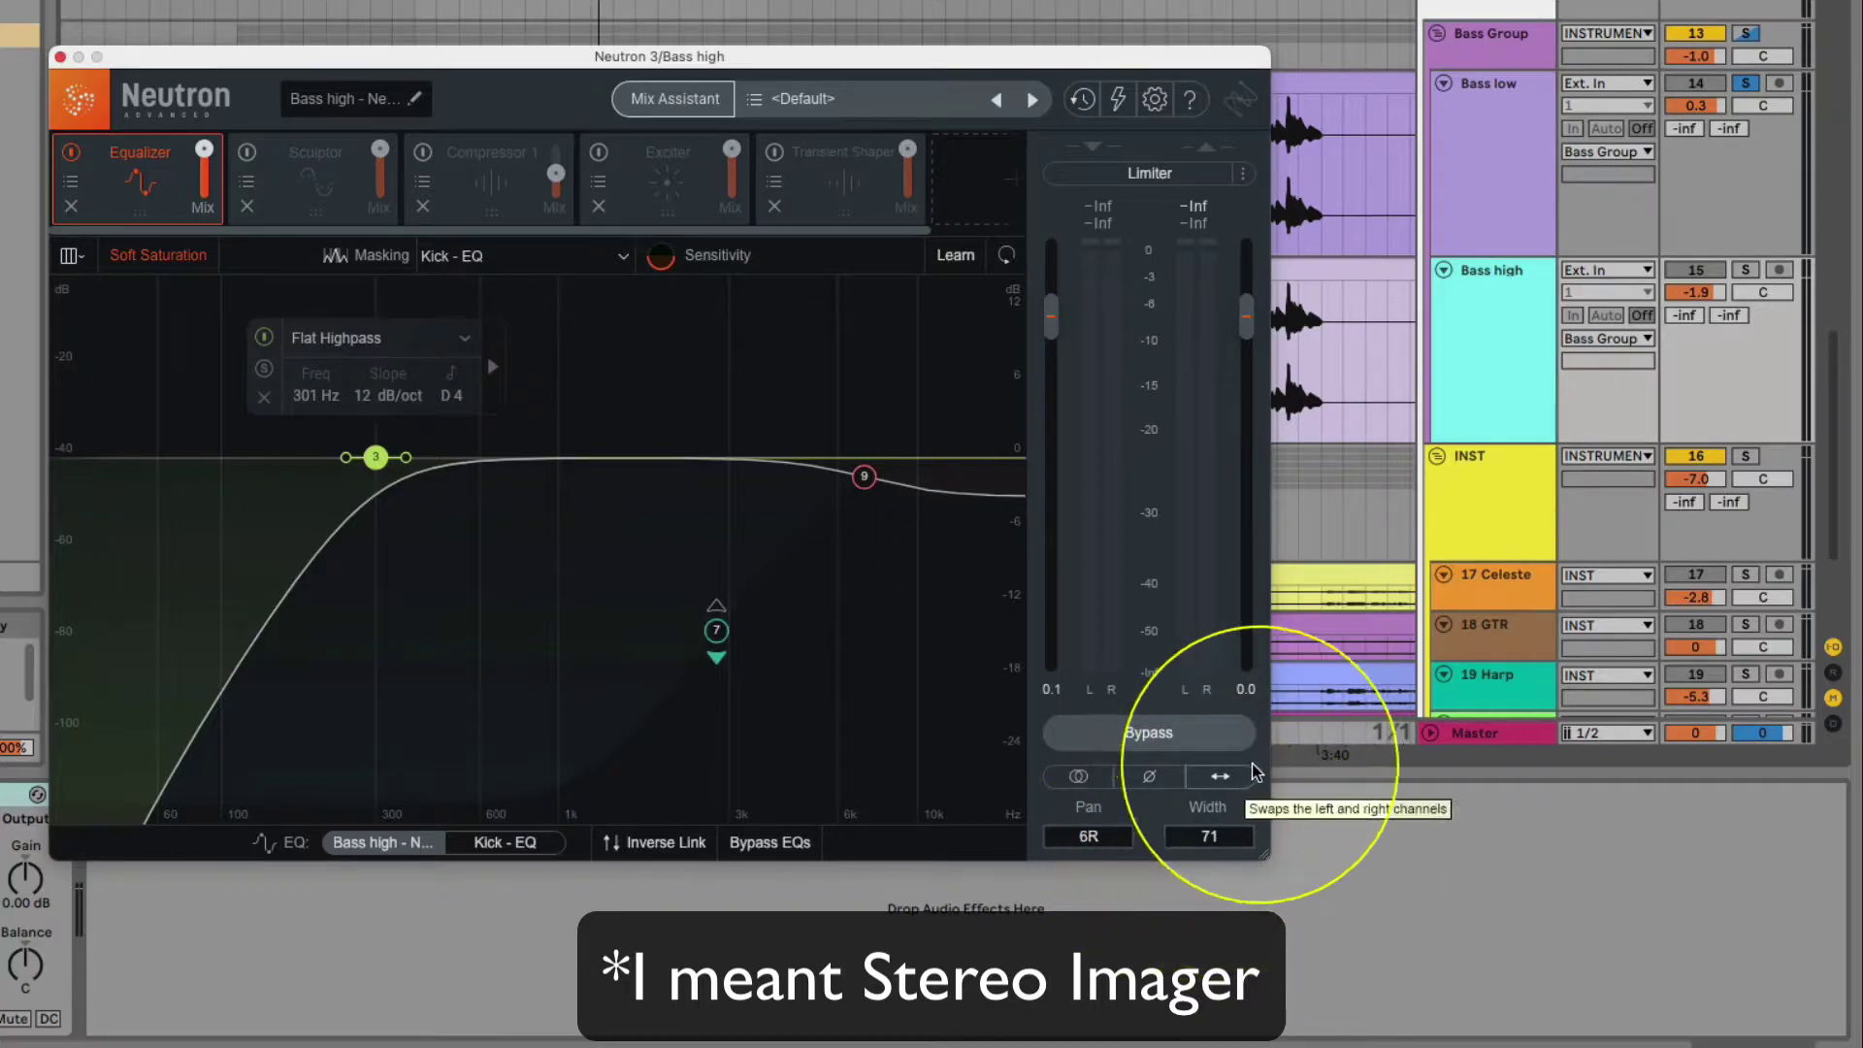
{"action": "left_click", "coordinate": [367, 458]}
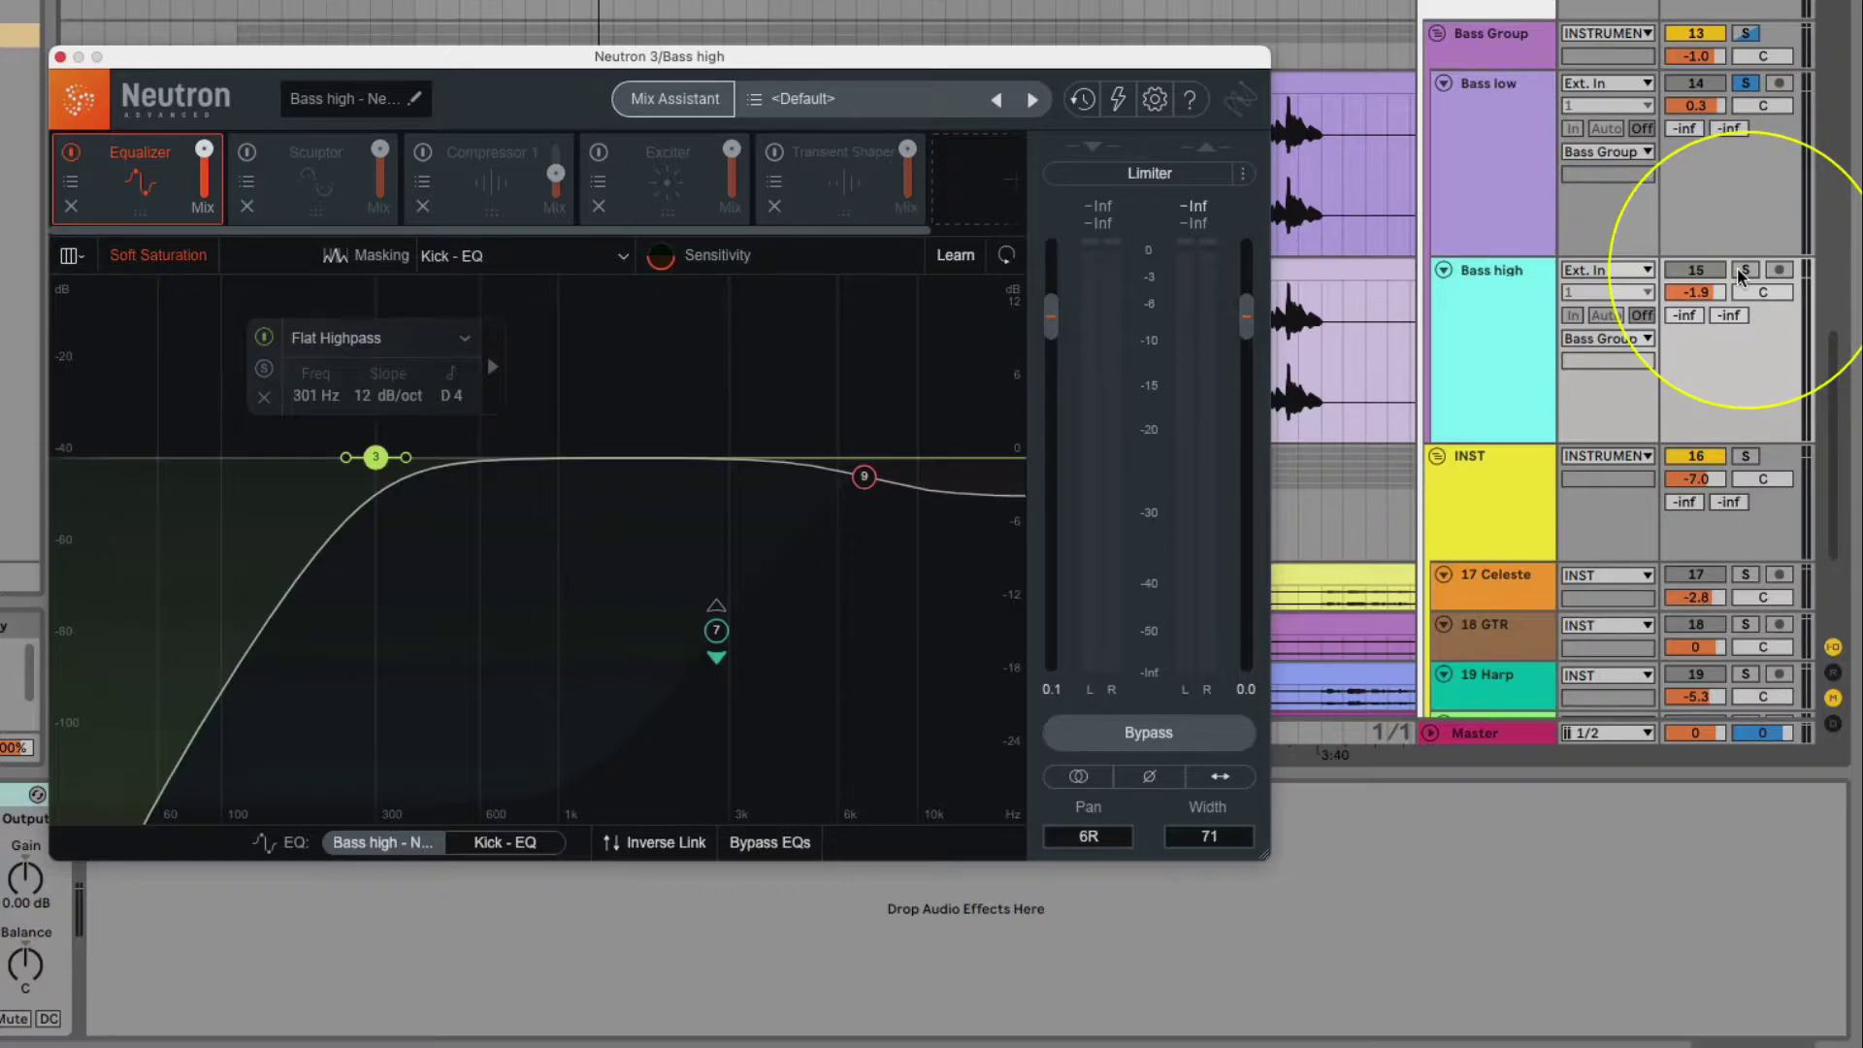
Step: Set the Bass high Neutron width to 0 and play the Bass Group in solo, with Bass low's own solo off
{"action": "left_click_drag", "start_coordinate": [1737, 268], "coordinate": [1215, 836]}
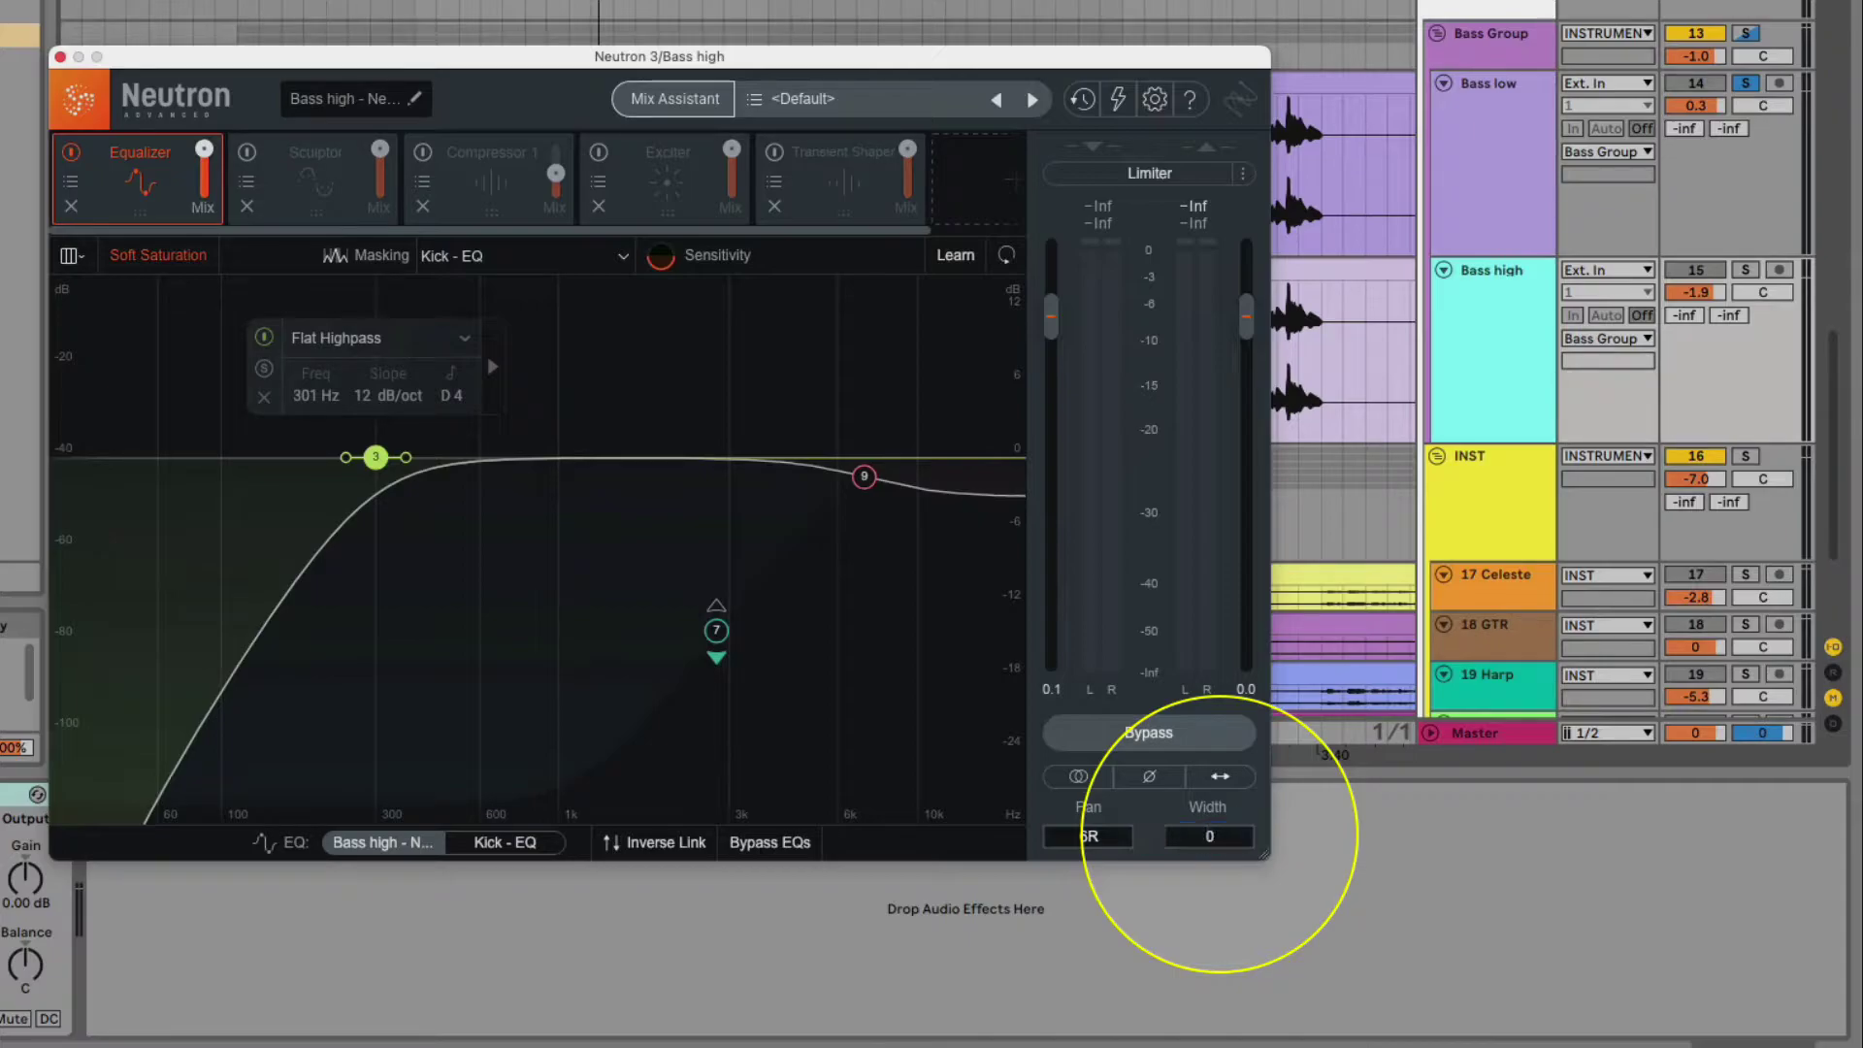
{"action": "left_click", "coordinate": [1746, 35]}
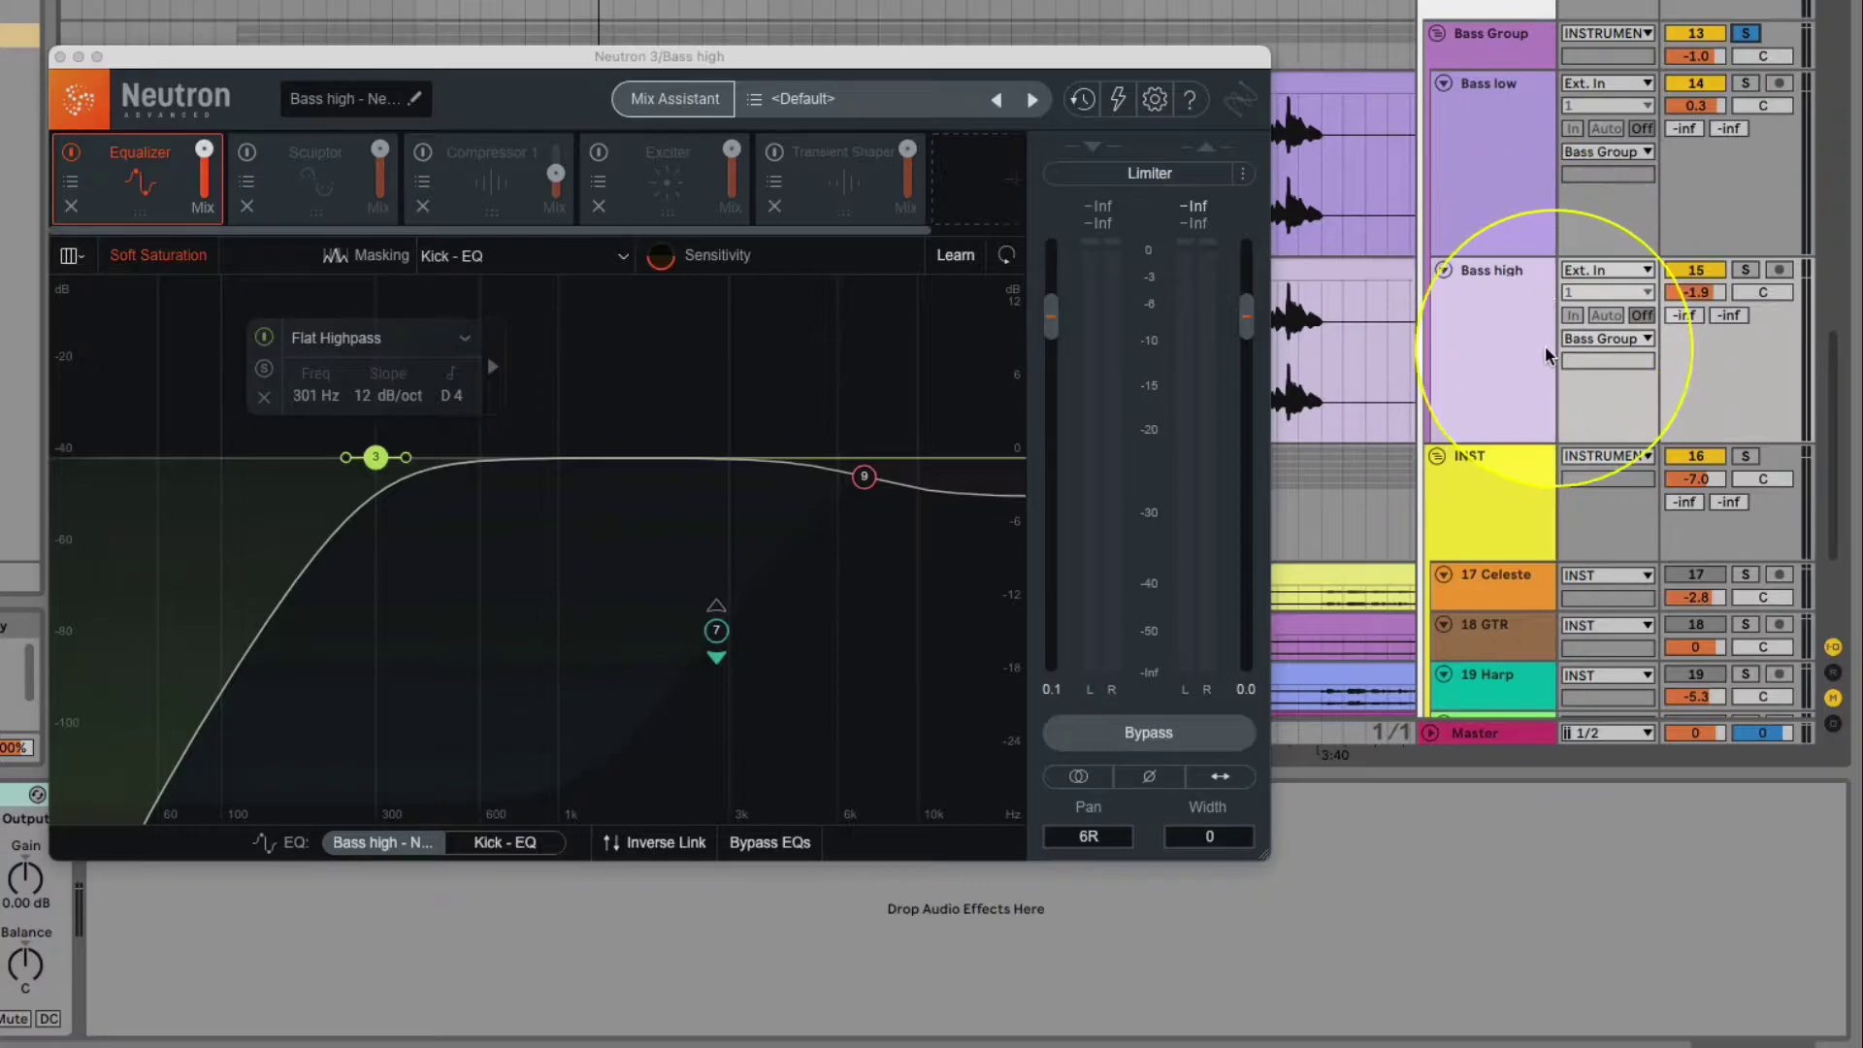
{"action": "key", "text": "space"}
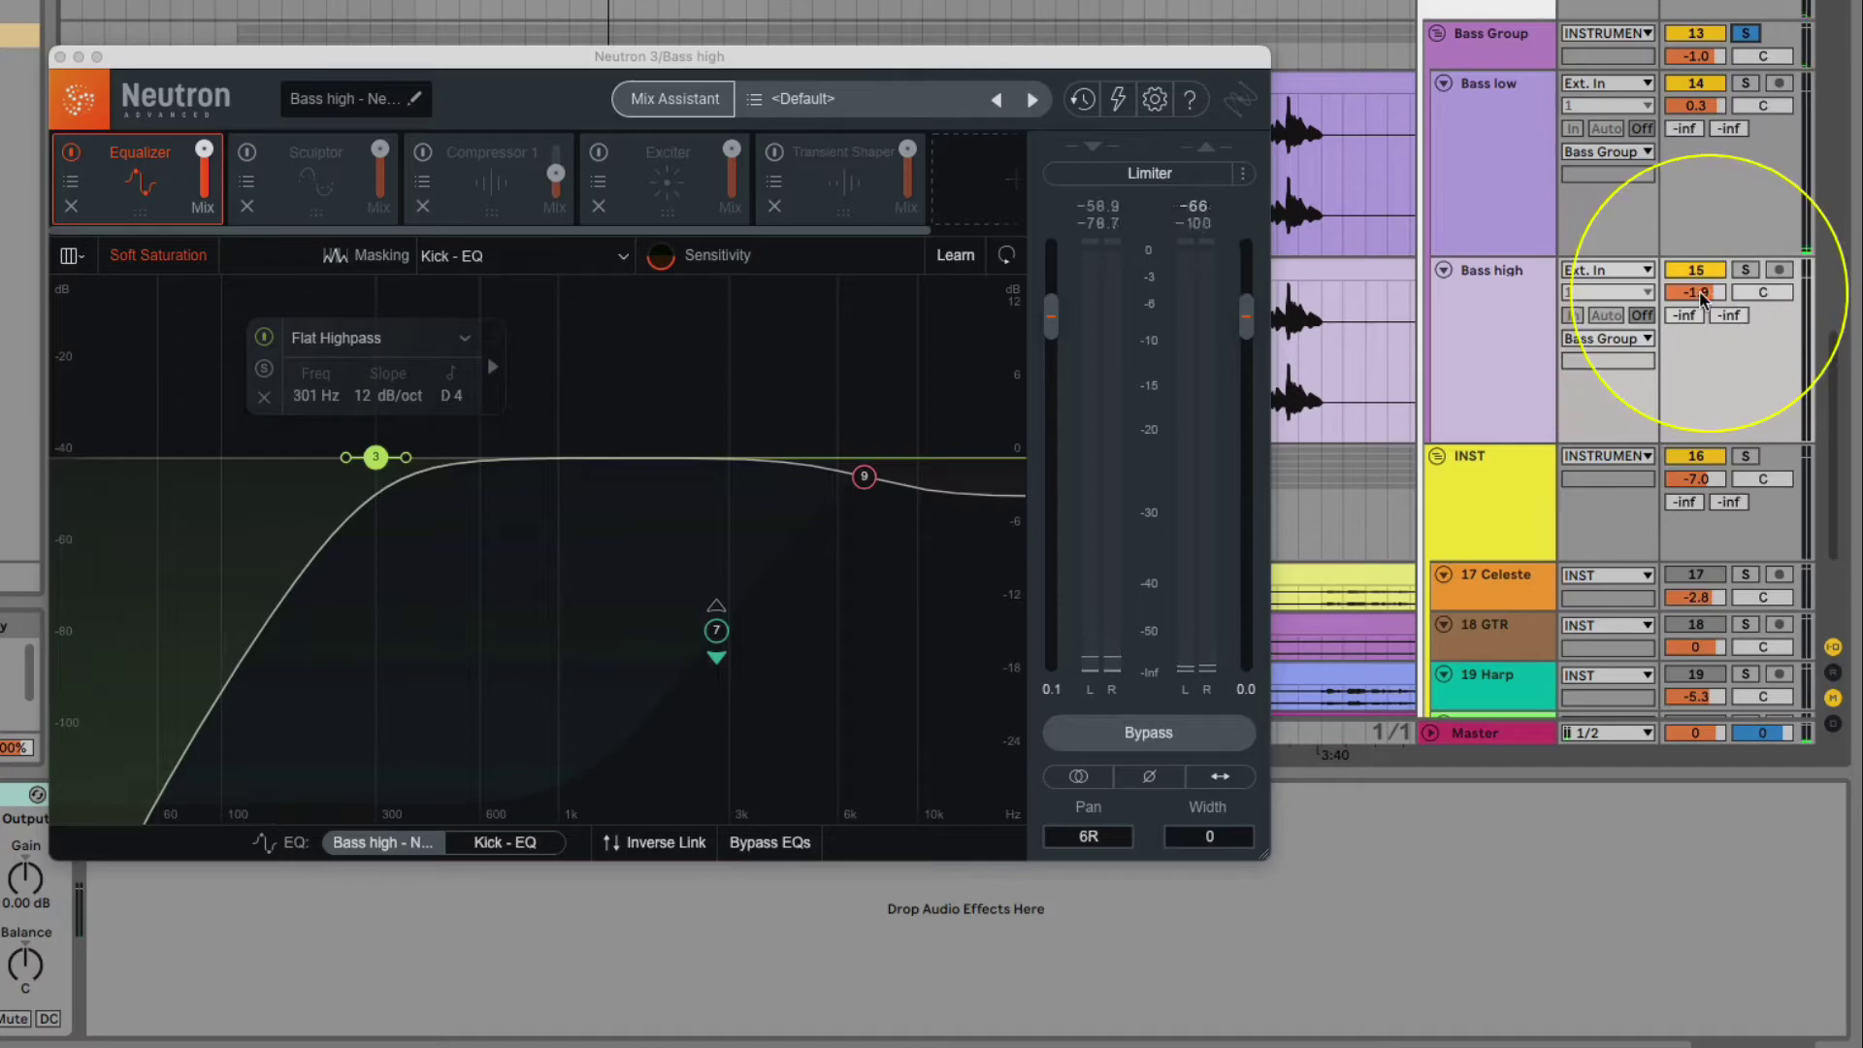
Step: Raise the Bass high track's Neutron stereo width to 71 during playback
{"action": "left_click", "coordinate": [1470, 277]}
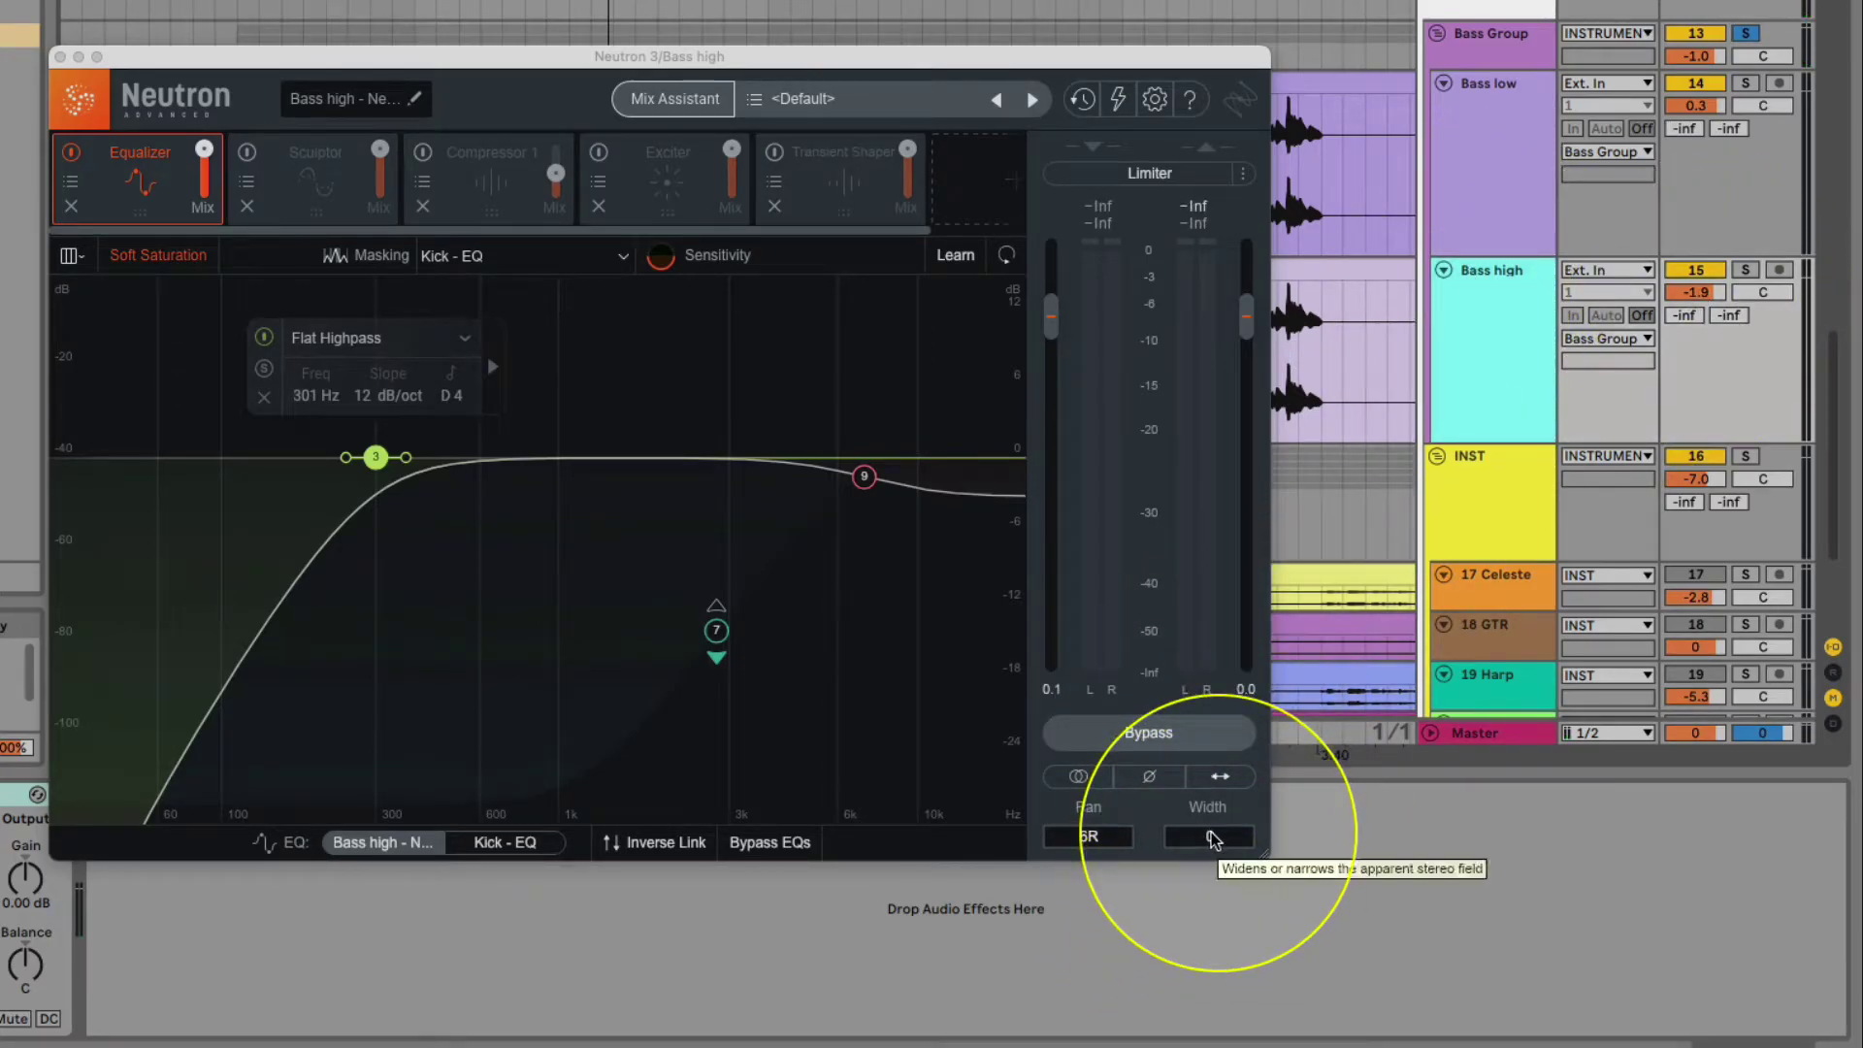
{"action": "key", "text": "space"}
{"action": "left_click_drag", "start_coordinate": [1212, 840], "coordinate": [1202, 730]}
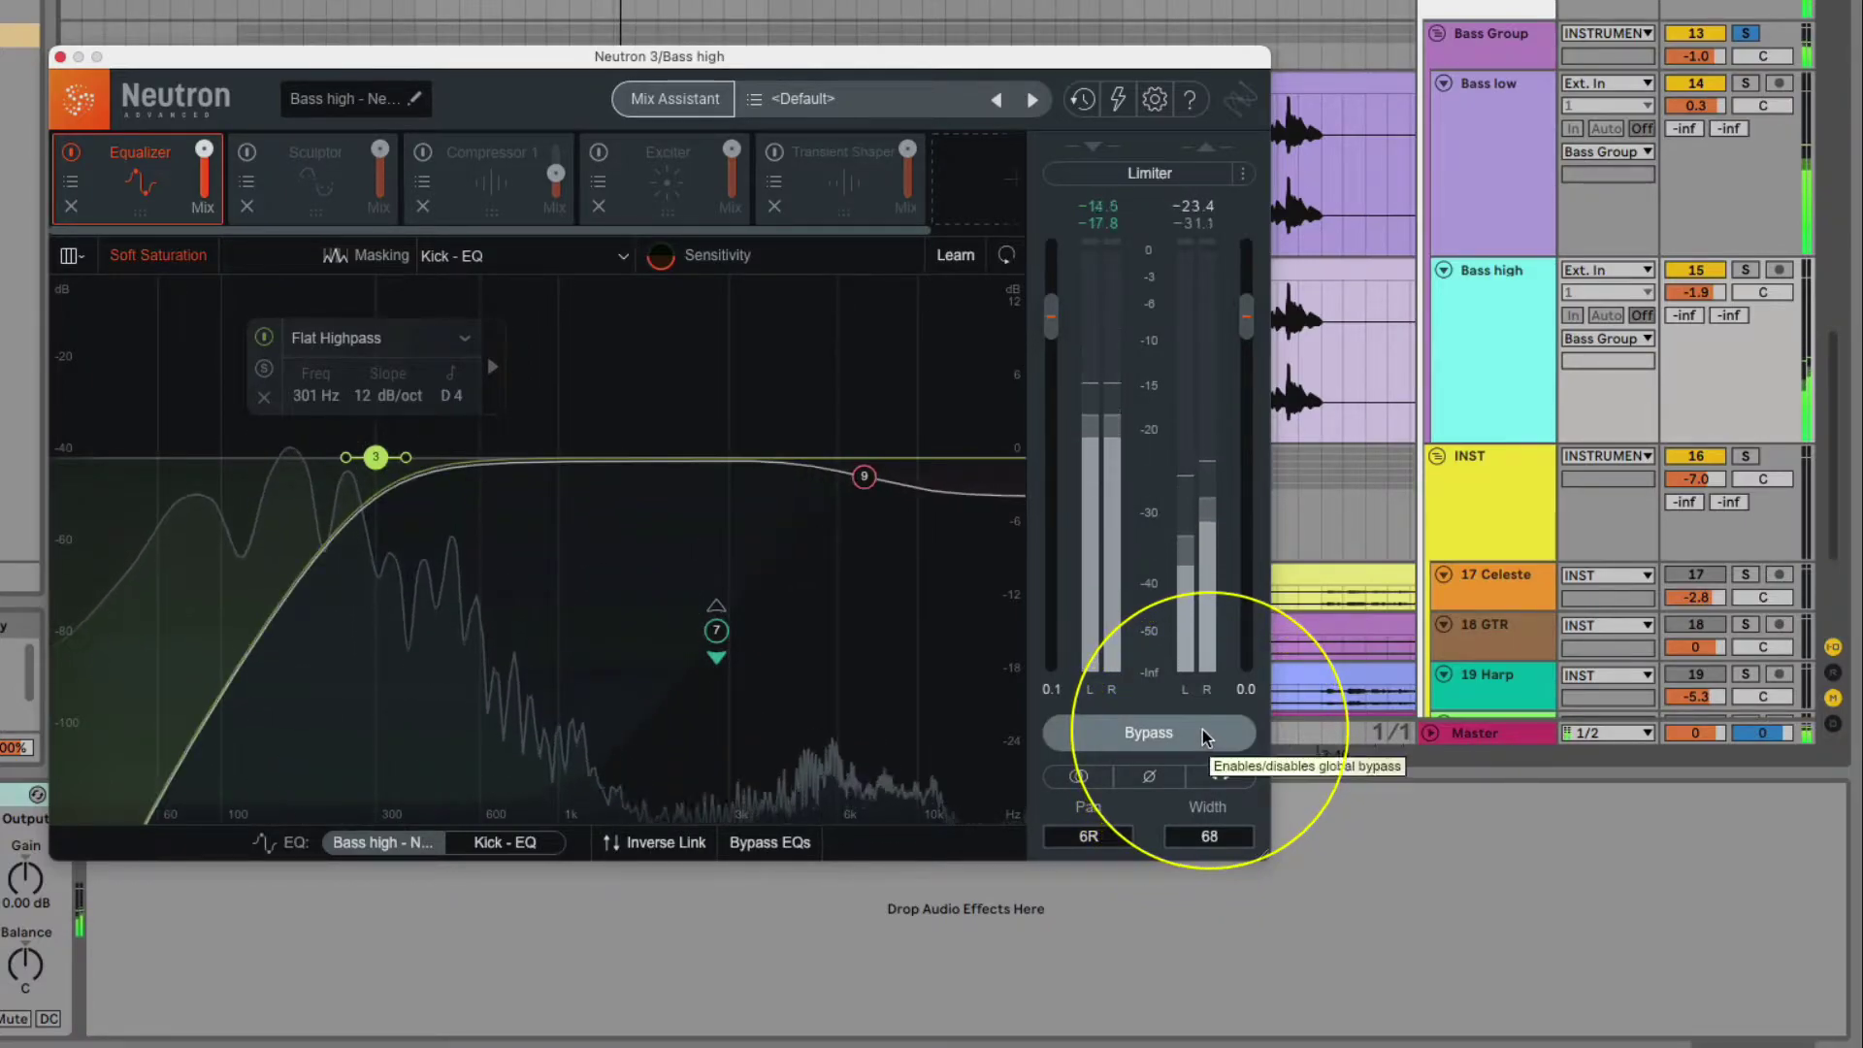
{"action": "scroll", "coordinate": [1209, 843], "scroll_direction": "up", "scroll_amount": 3}
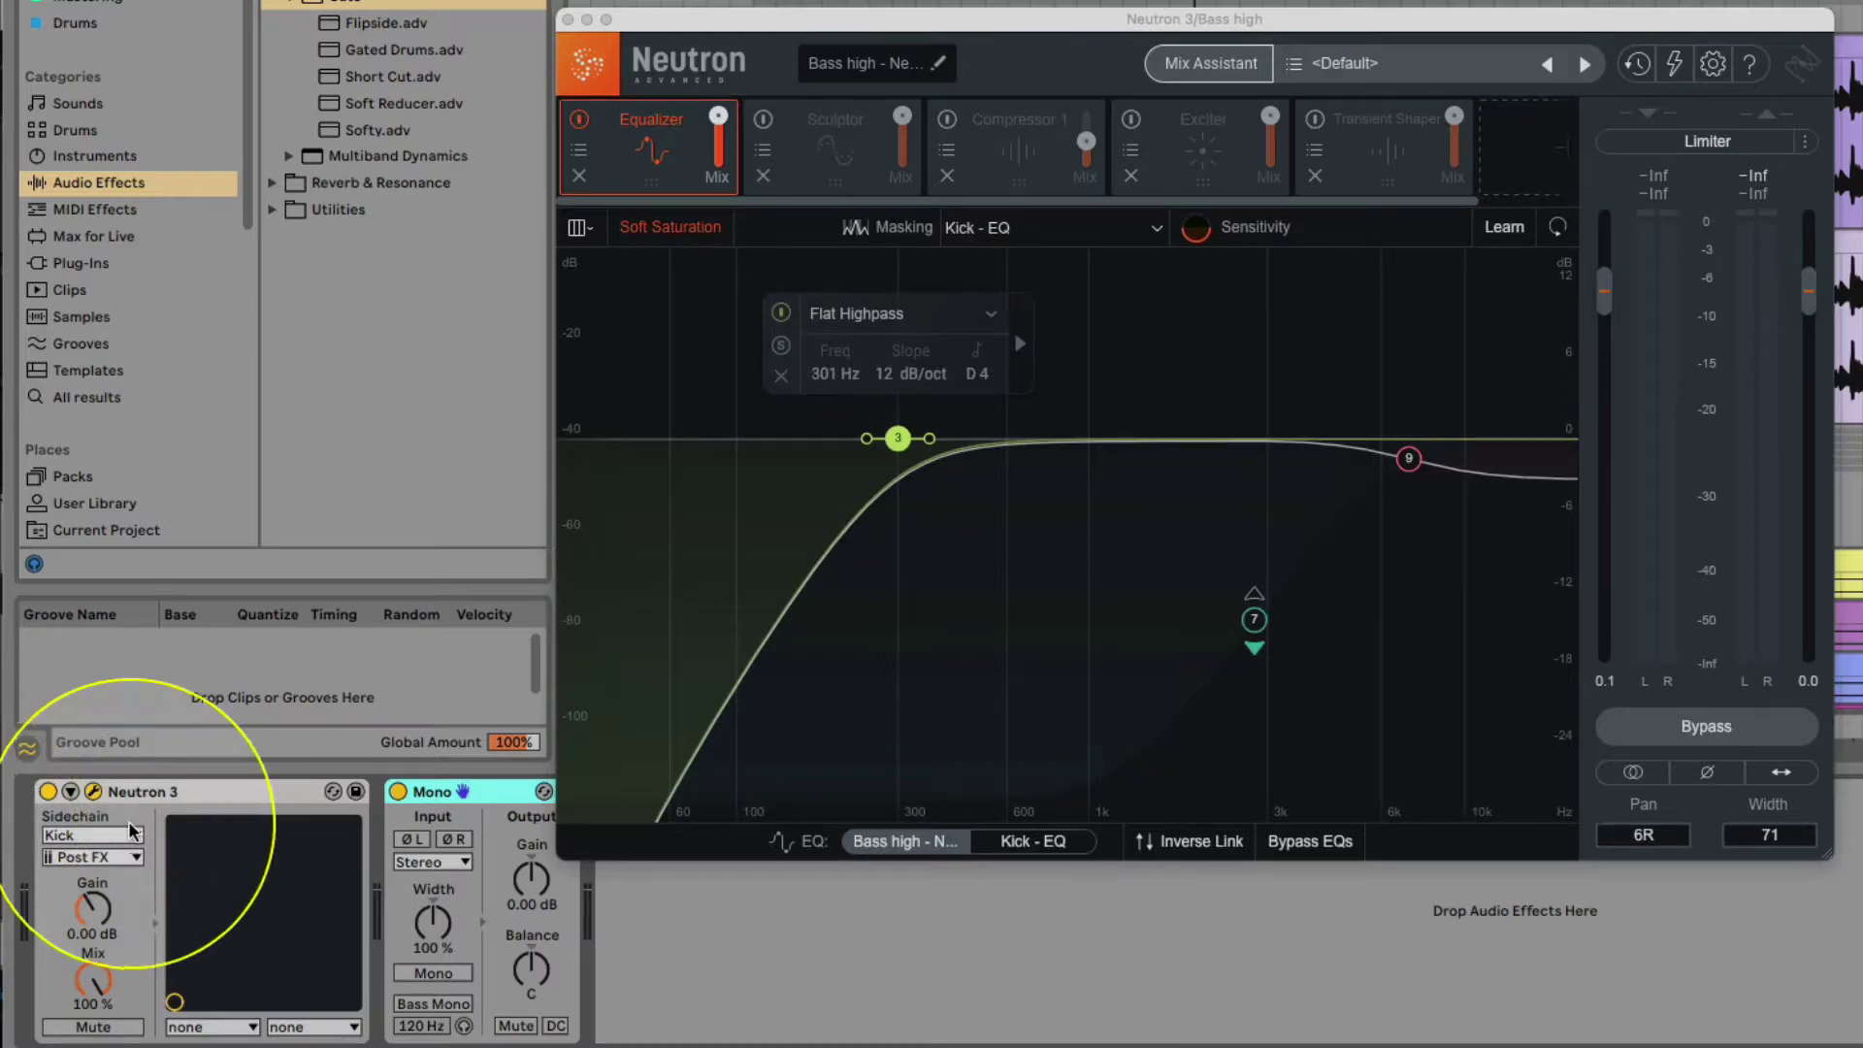
Step: Set the sidechain source of the Bass high track's Neutron device to No Input
{"action": "left_click", "coordinate": [92, 835]}
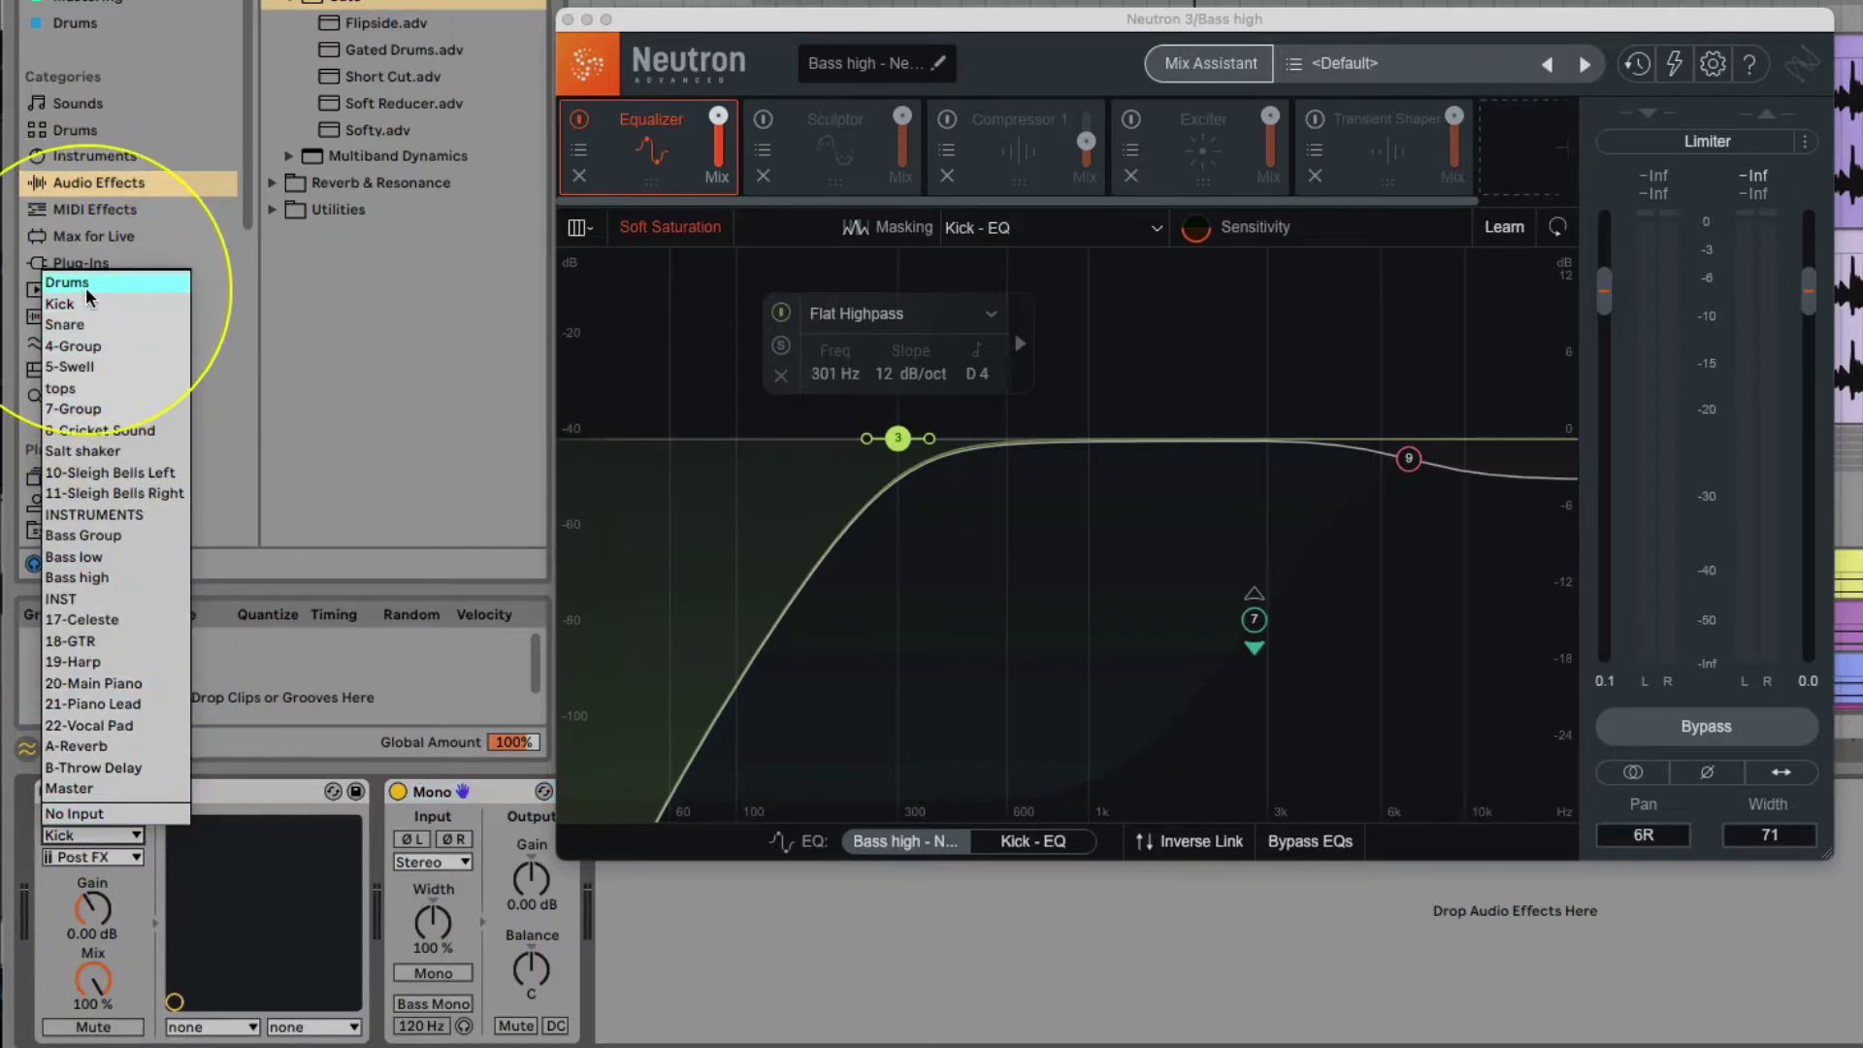
{"action": "left_click", "coordinate": [90, 813]}
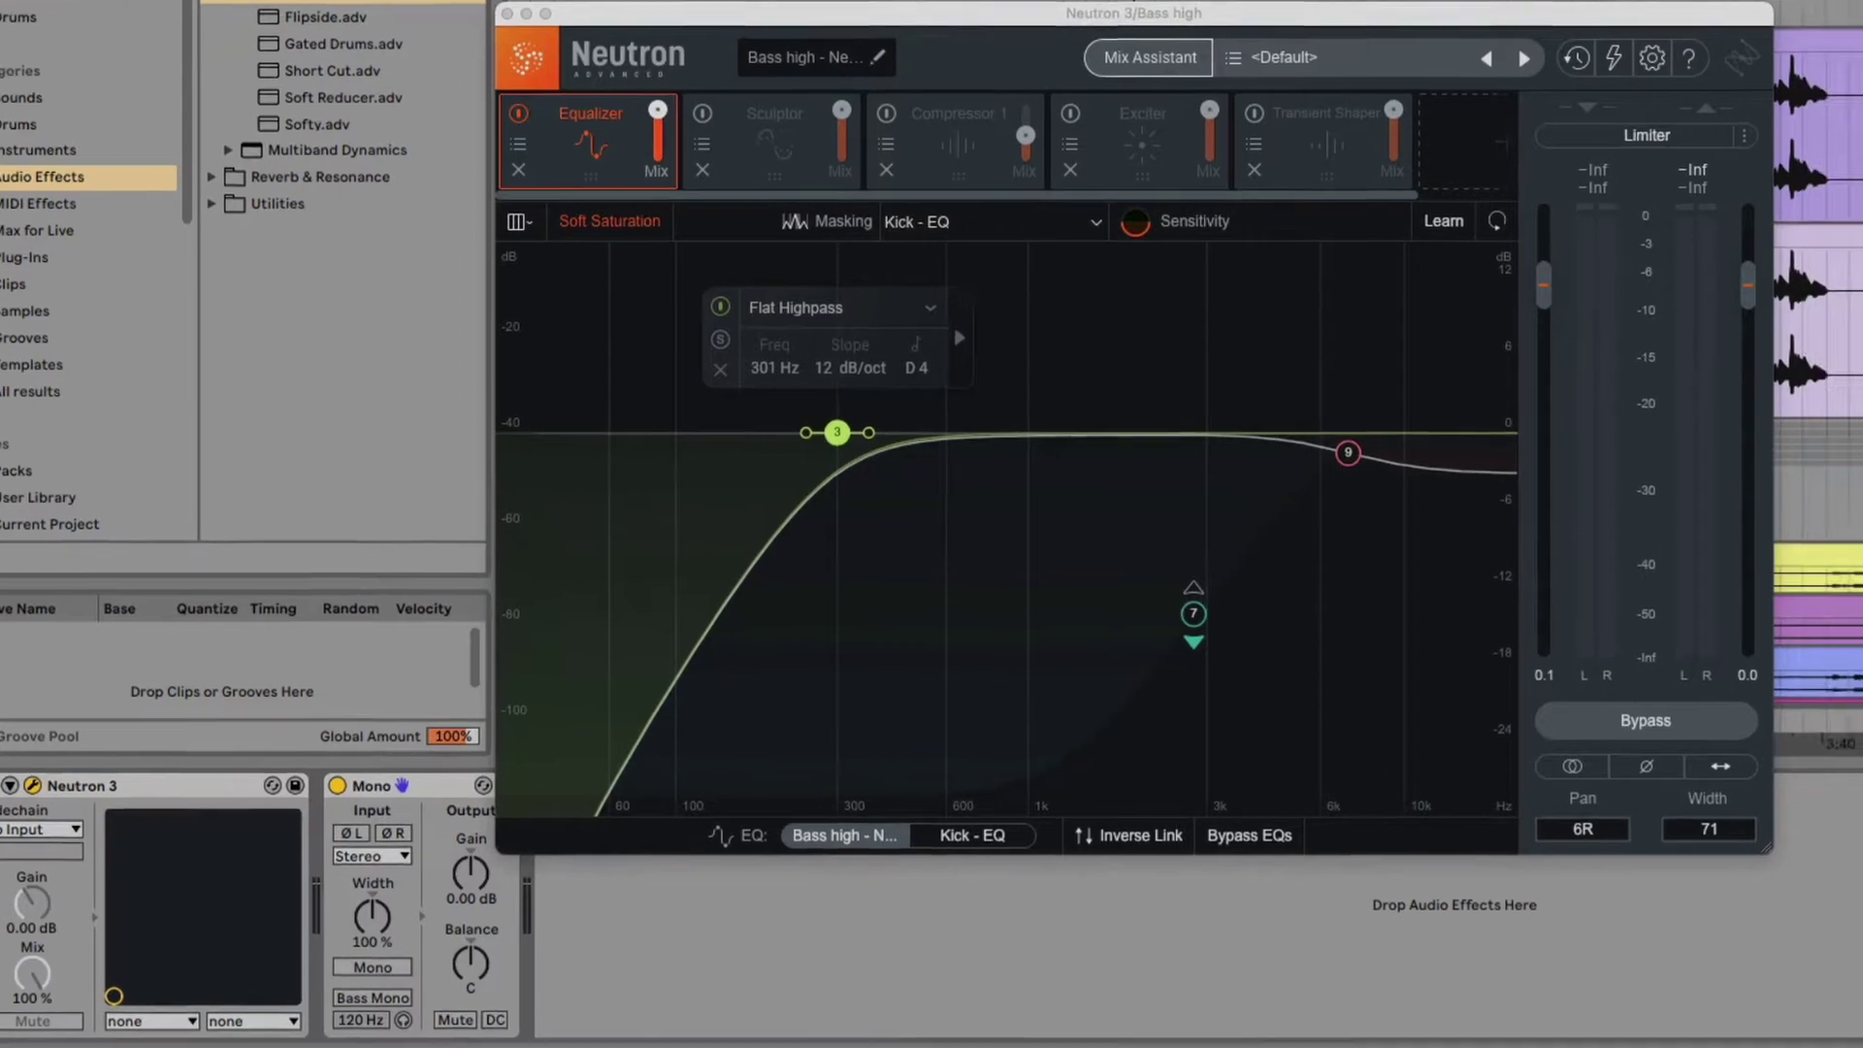
Step: Play the song and raise the Bass high Neutron output fader to 6.2 dB
{"action": "left_click", "coordinate": [1700, 254]}
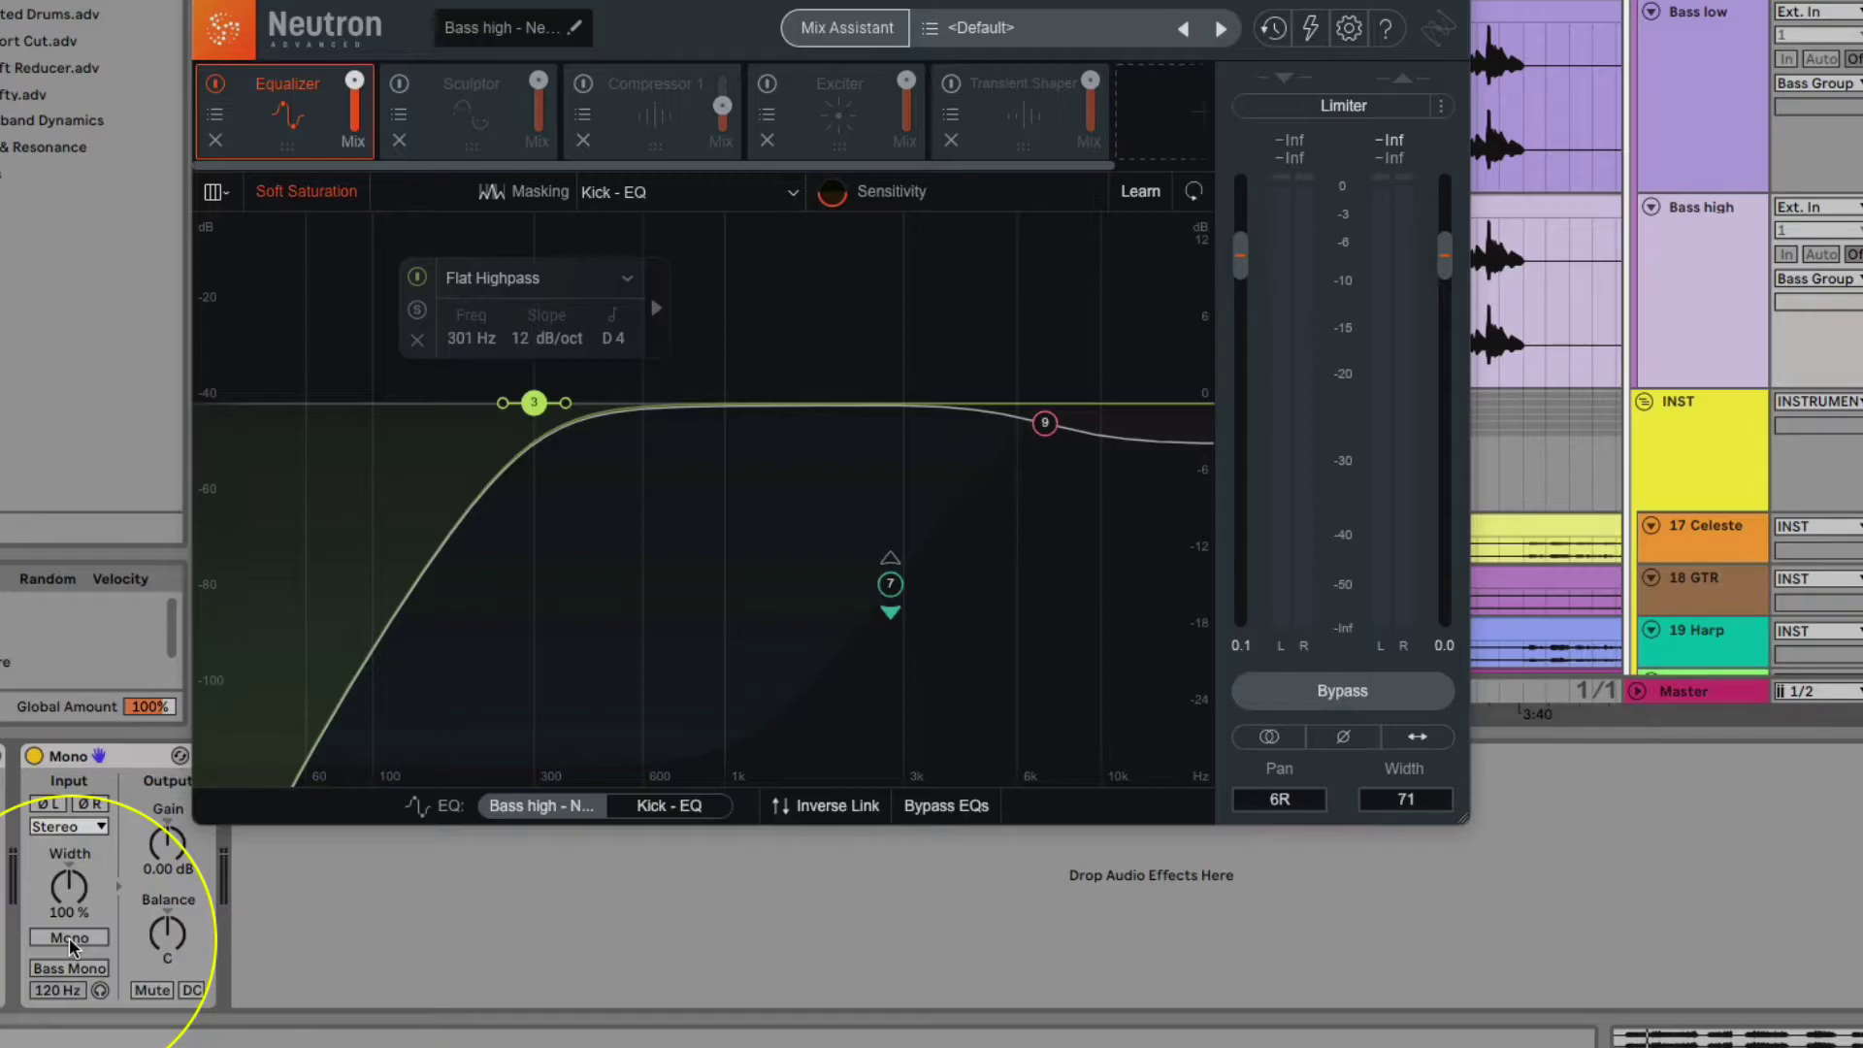
{"action": "key", "text": "space"}
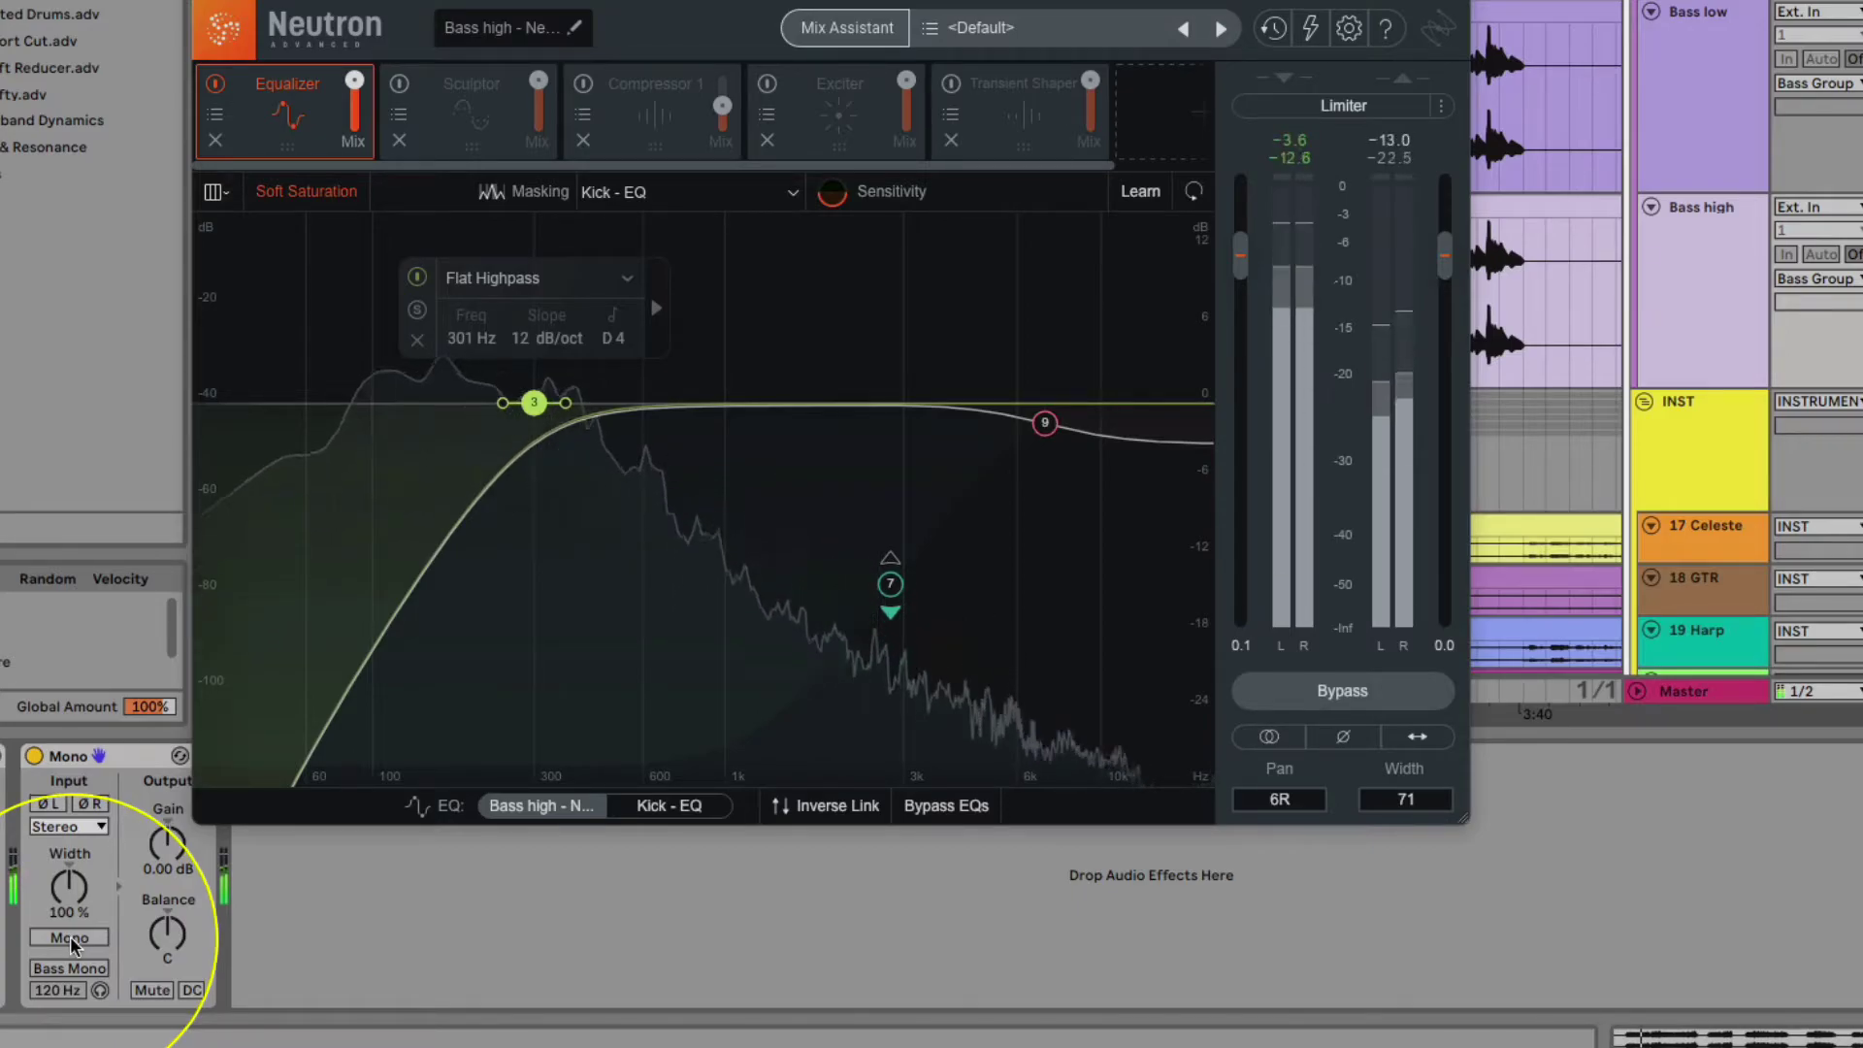
{"action": "left_click_drag", "start_coordinate": [1446, 256], "coordinate": [1445, 219]}
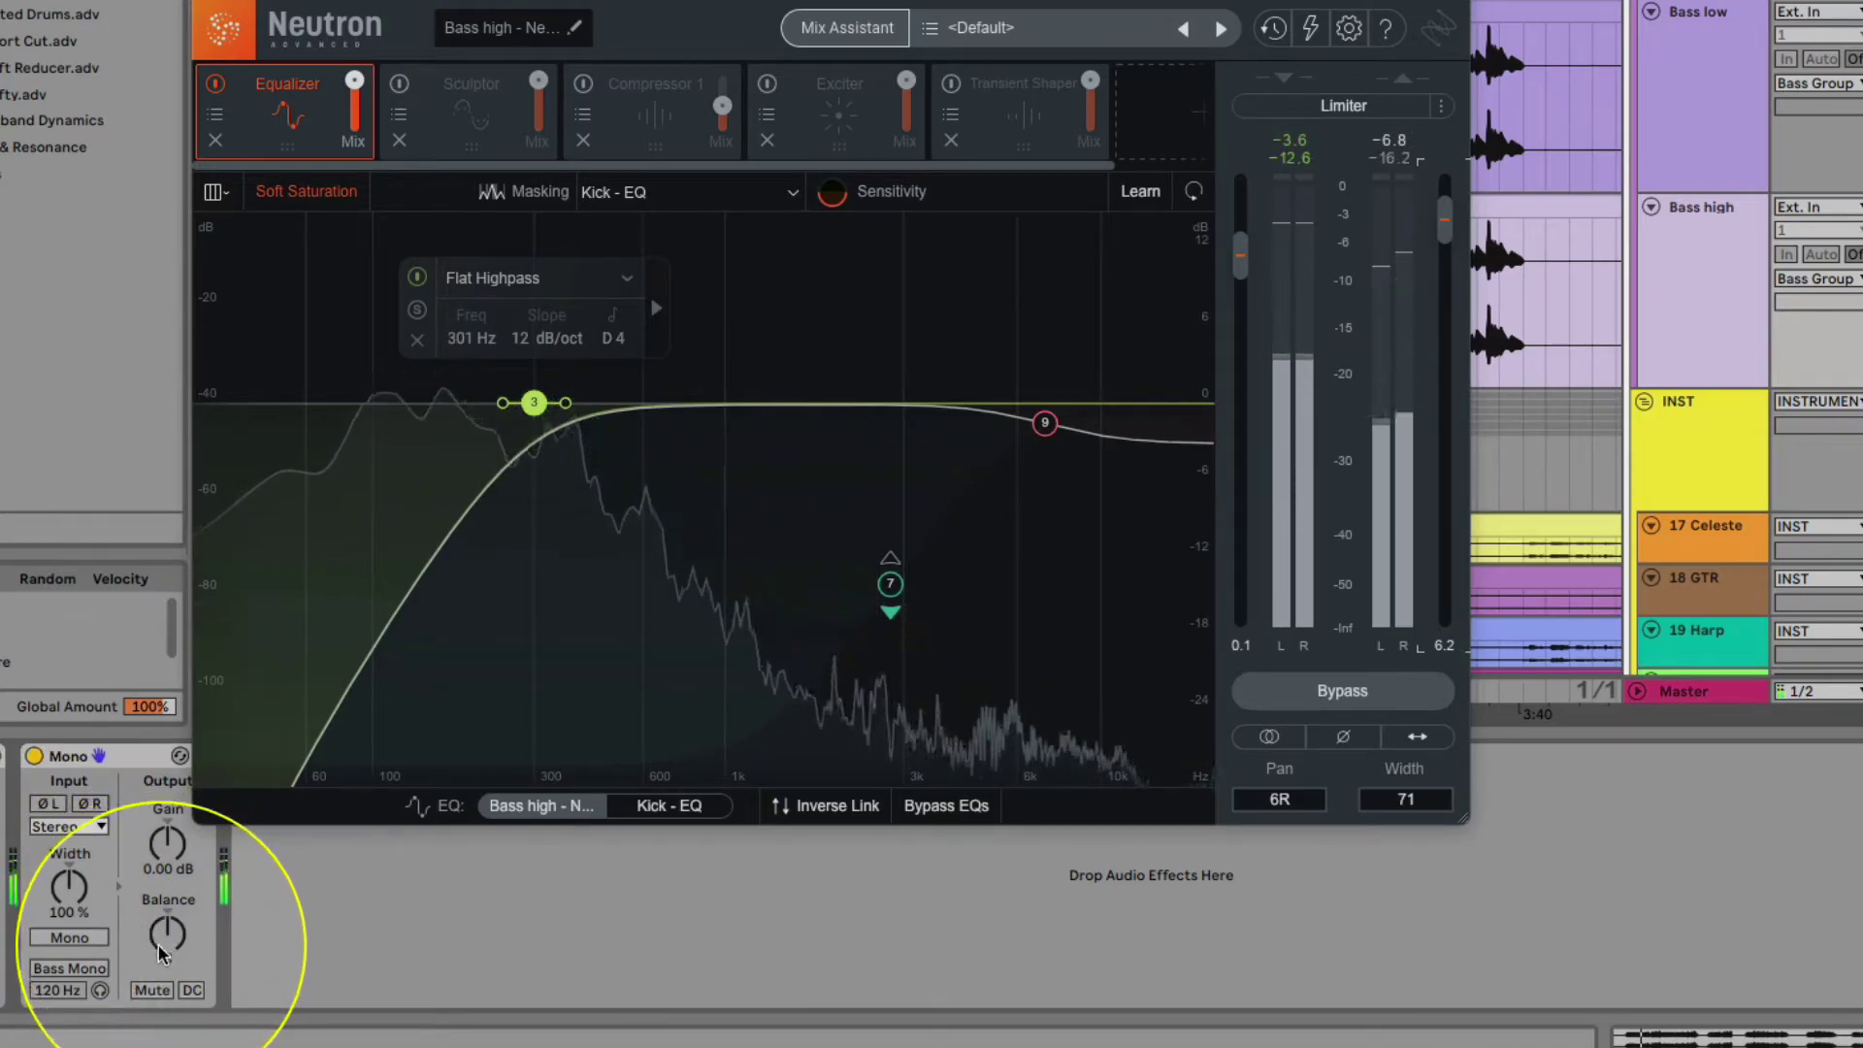
Step: Switch the Mono device's mono summing on and off during playback to compare the sound, and stop playback
{"action": "left_click", "coordinate": [73, 940]}
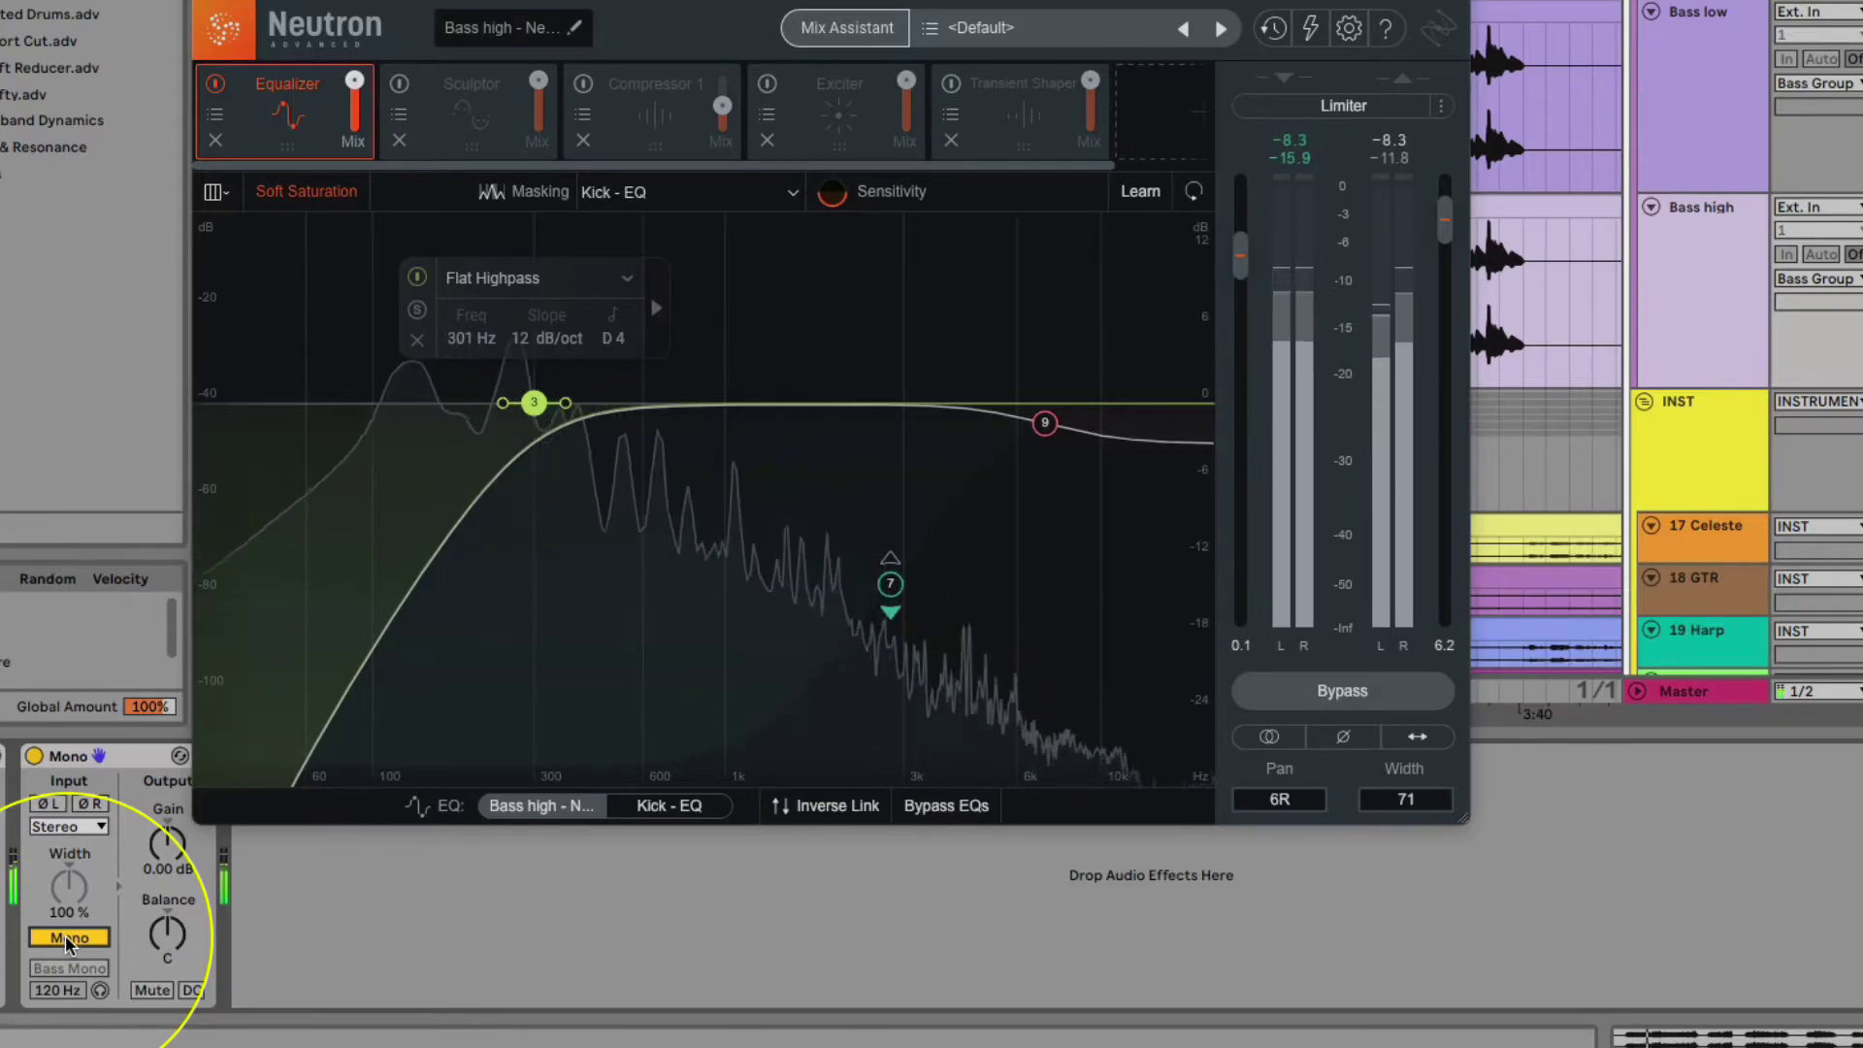
{"action": "left_click", "coordinate": [66, 937]}
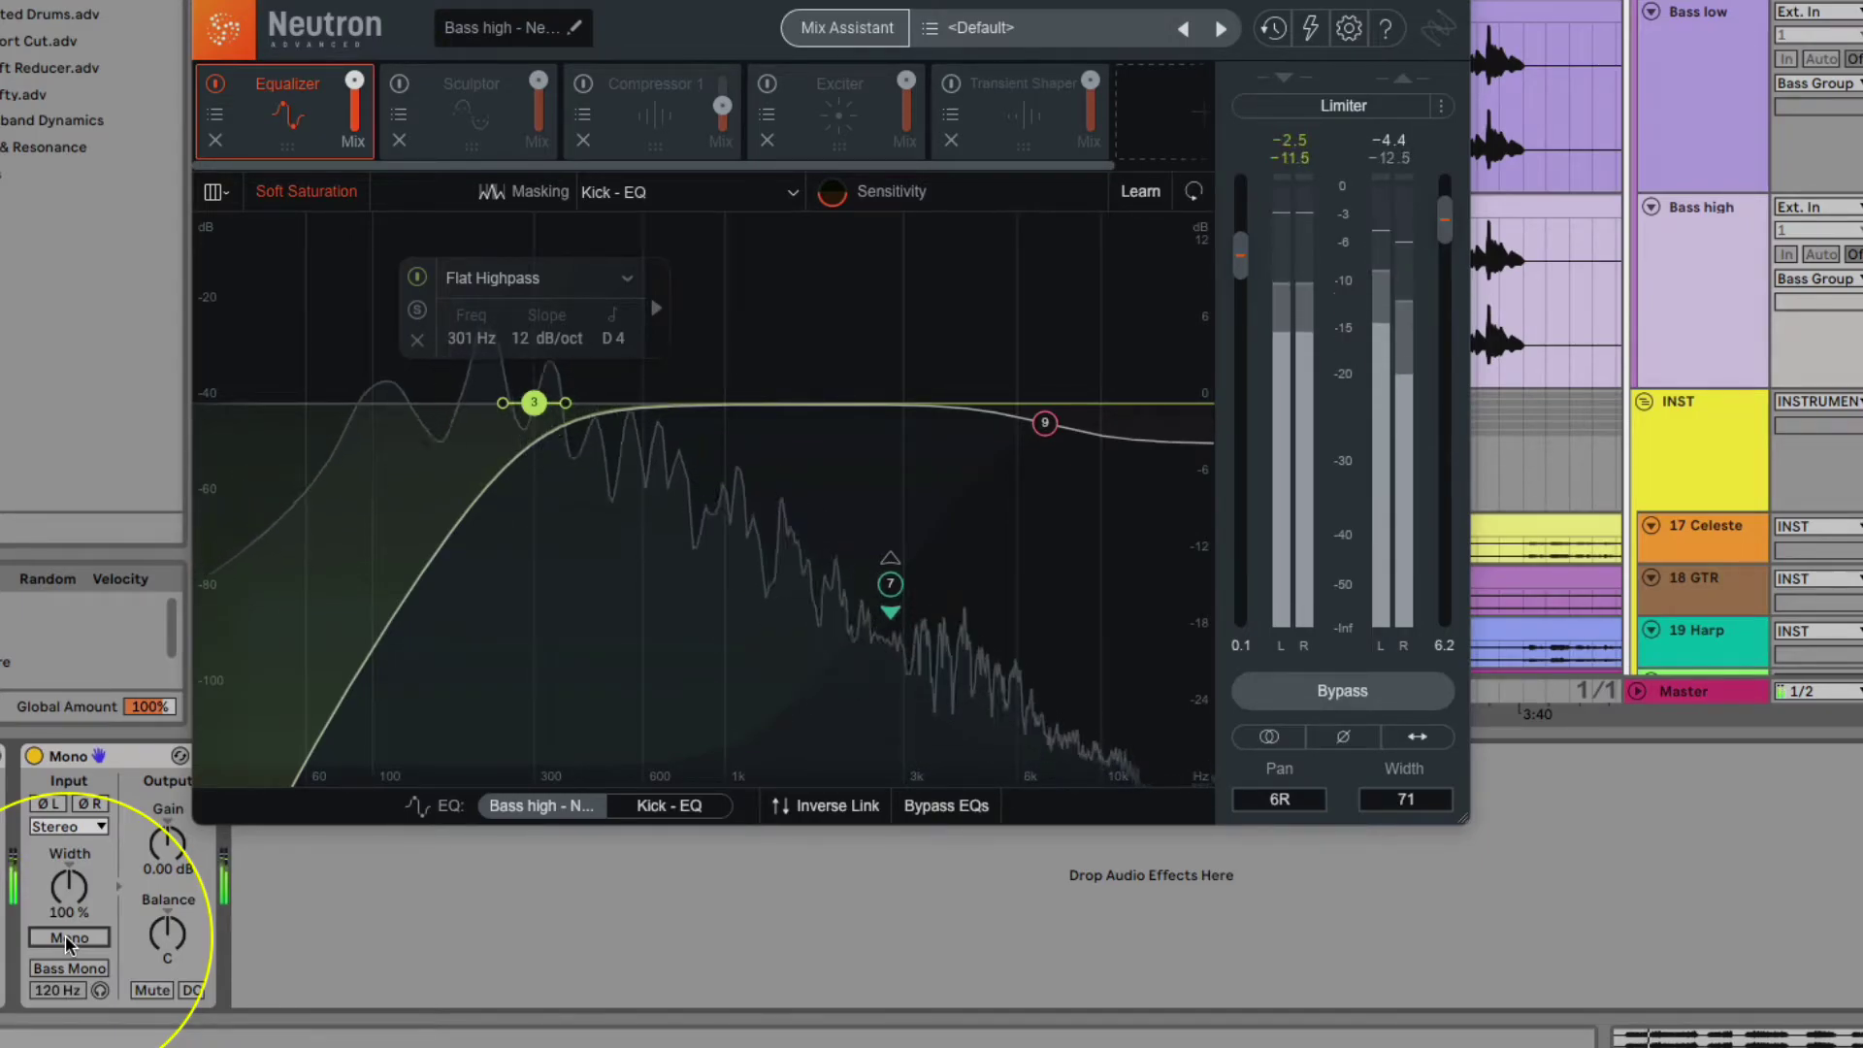
{"action": "key", "text": "space"}
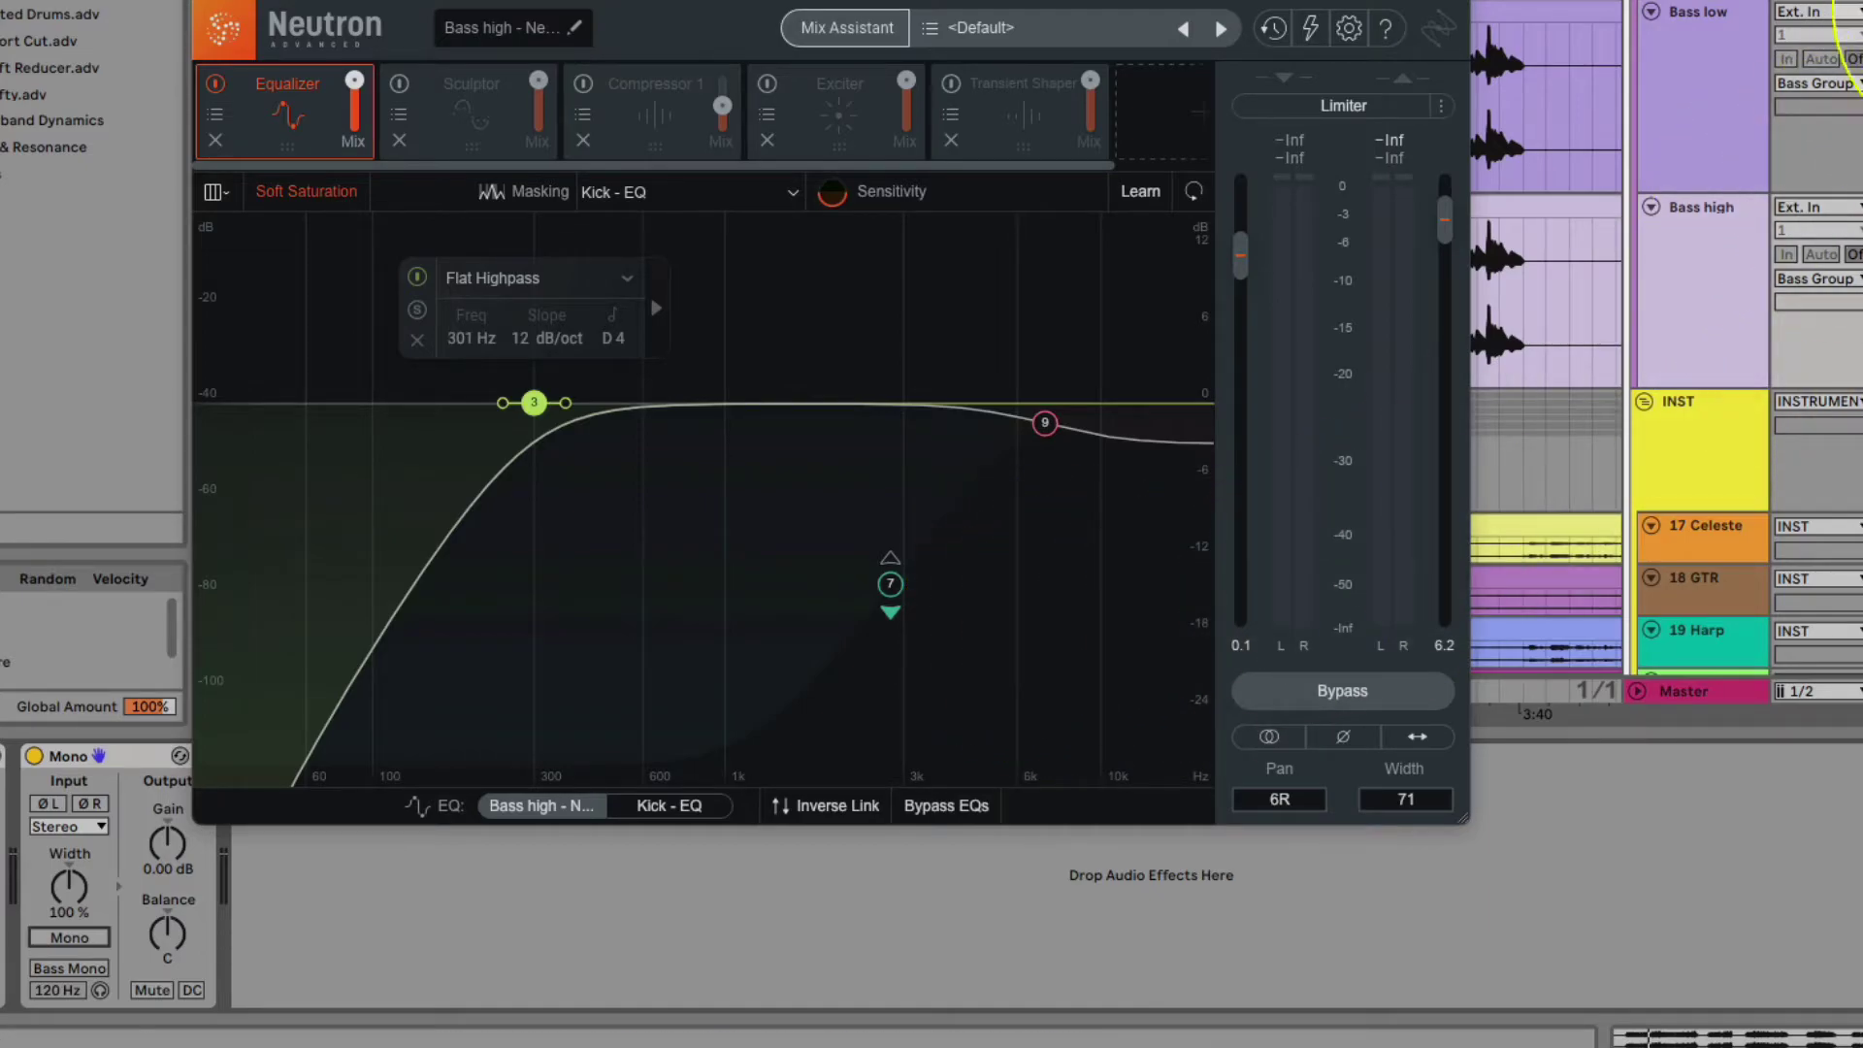
Step: Resume playback, lower the Bass high Neutron output fader to 0.9 dB, and check the result with mono summing on and off
{"action": "key", "text": "space"}
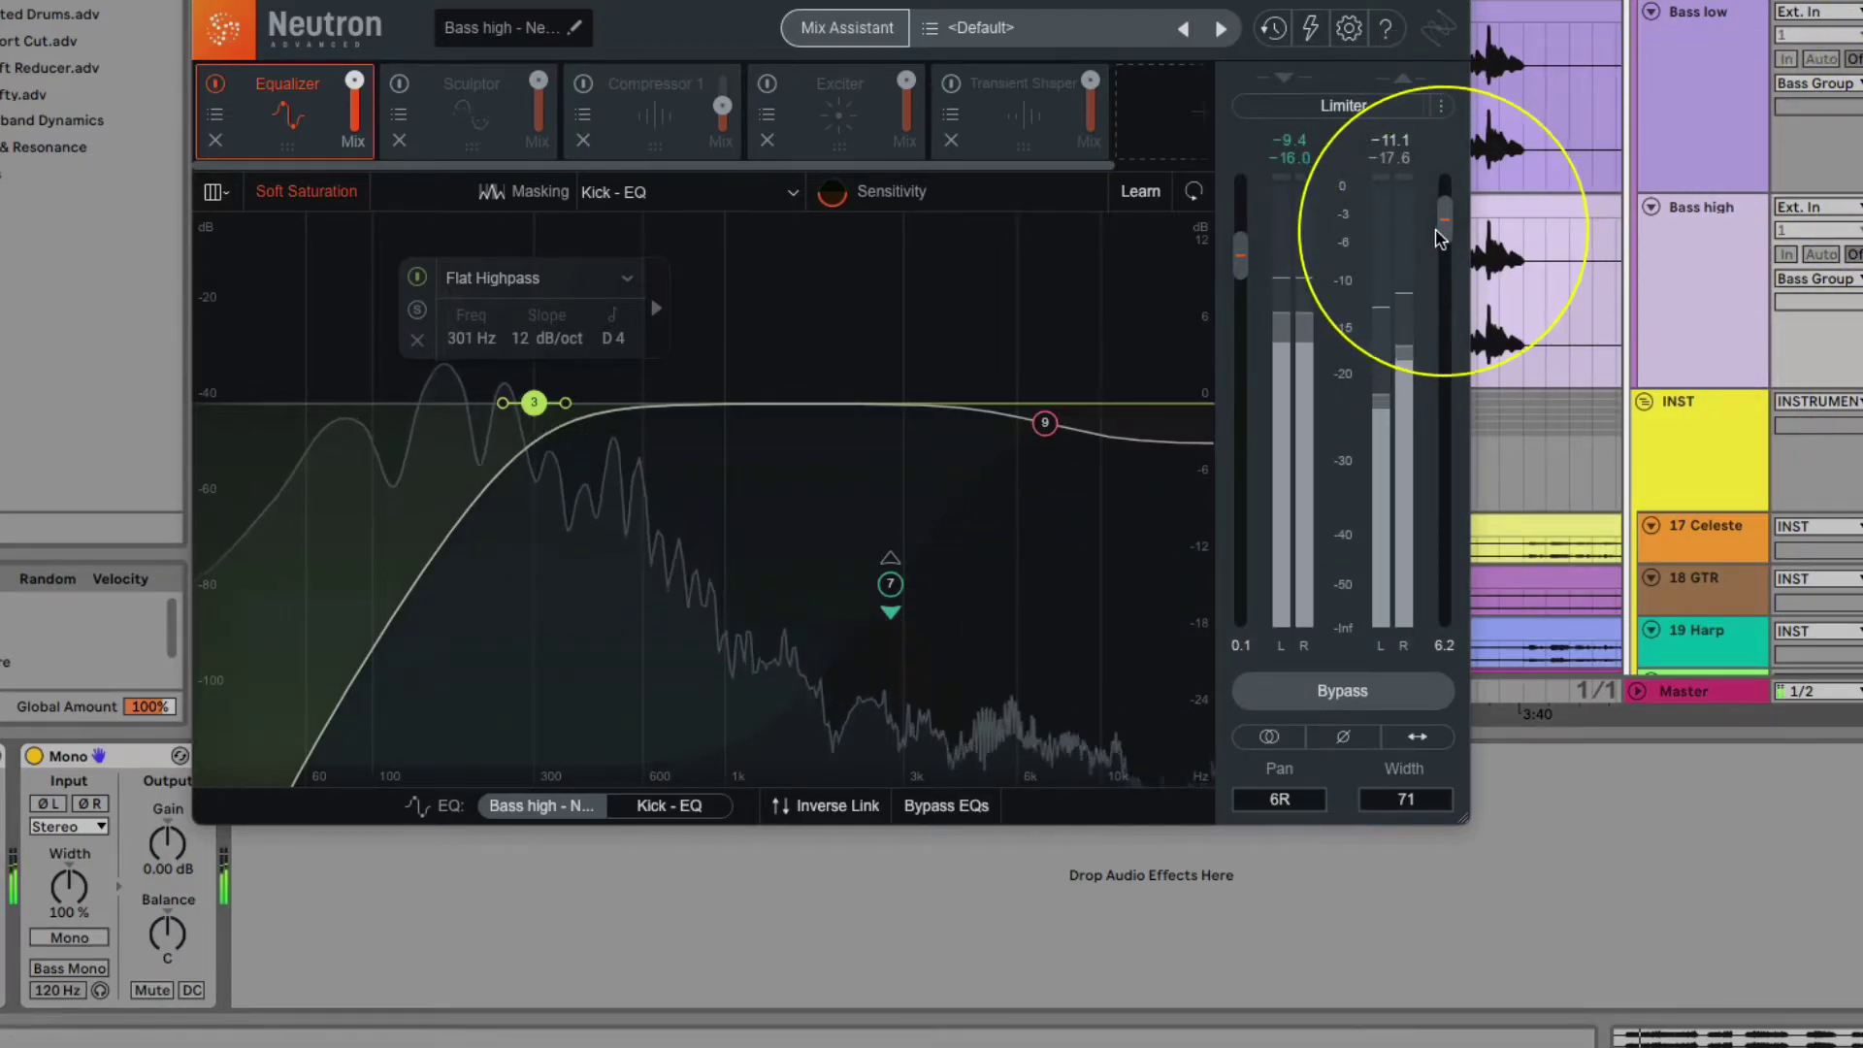
{"action": "left_click_drag", "start_coordinate": [1442, 238], "coordinate": [1444, 268]}
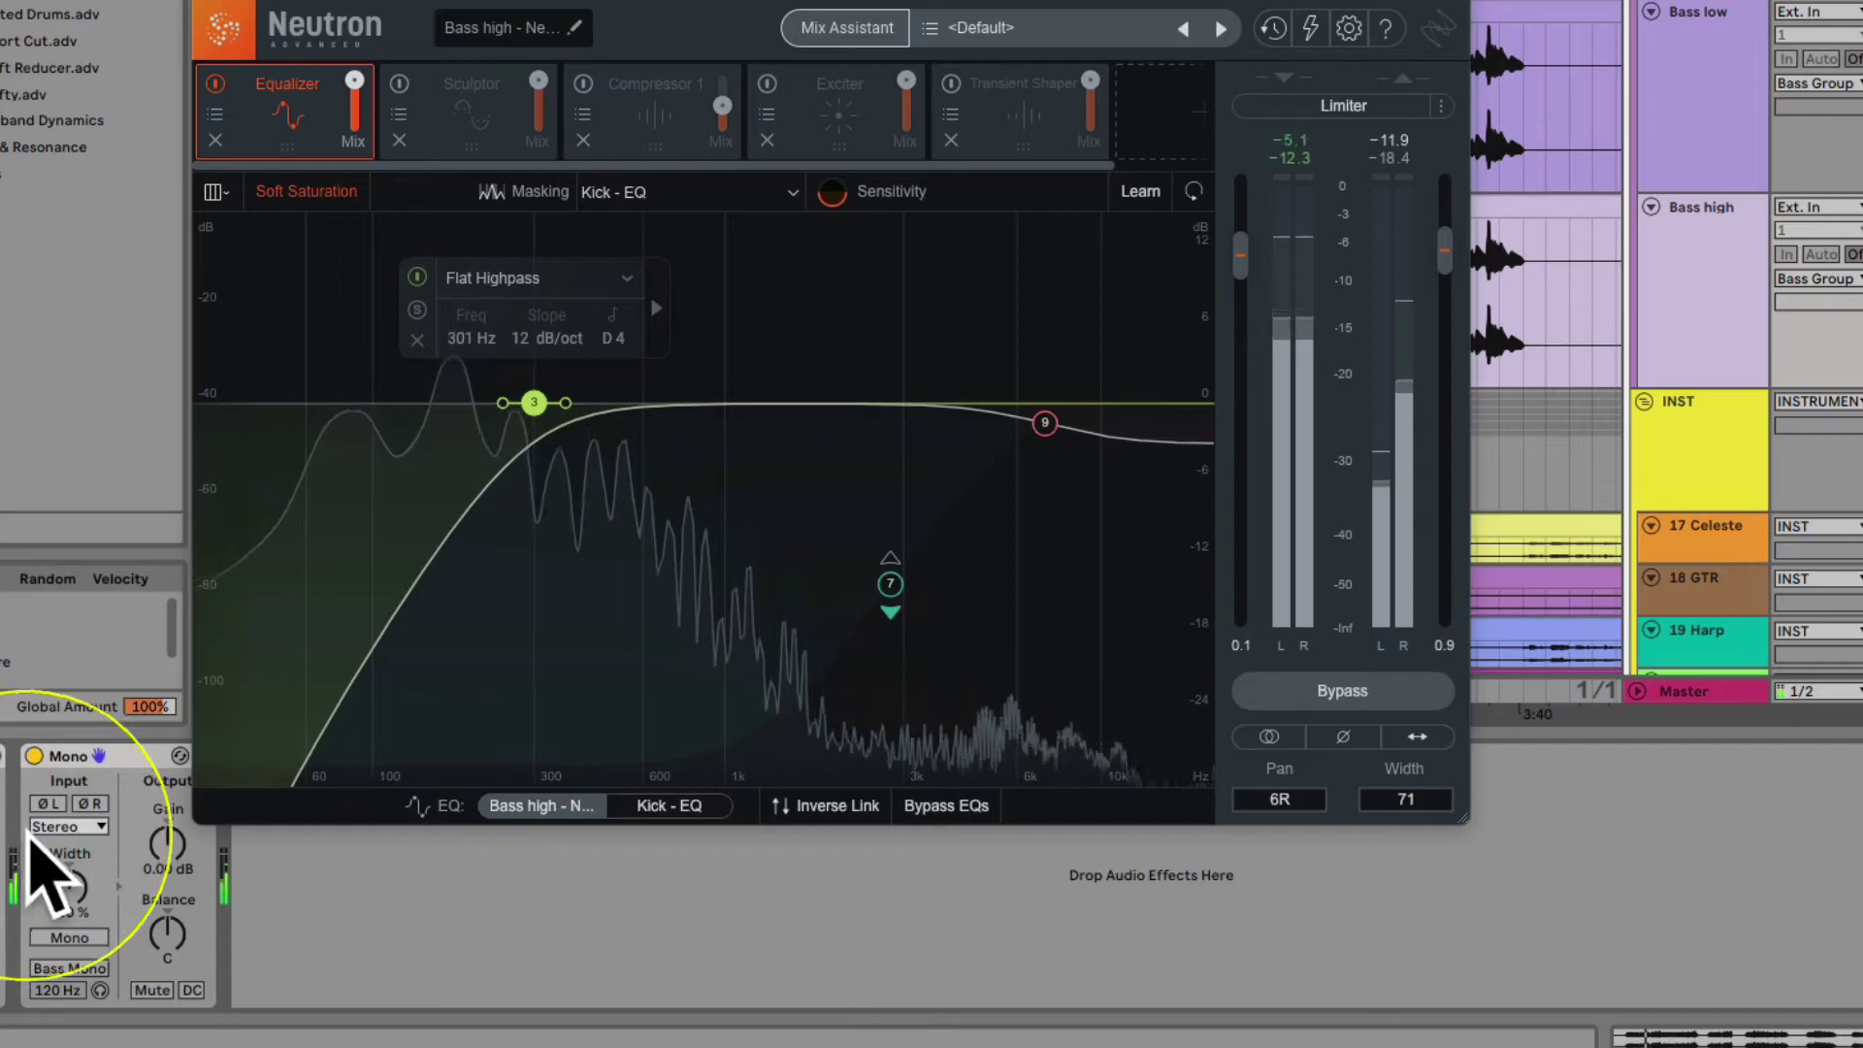
{"action": "left_click", "coordinate": [70, 938]}
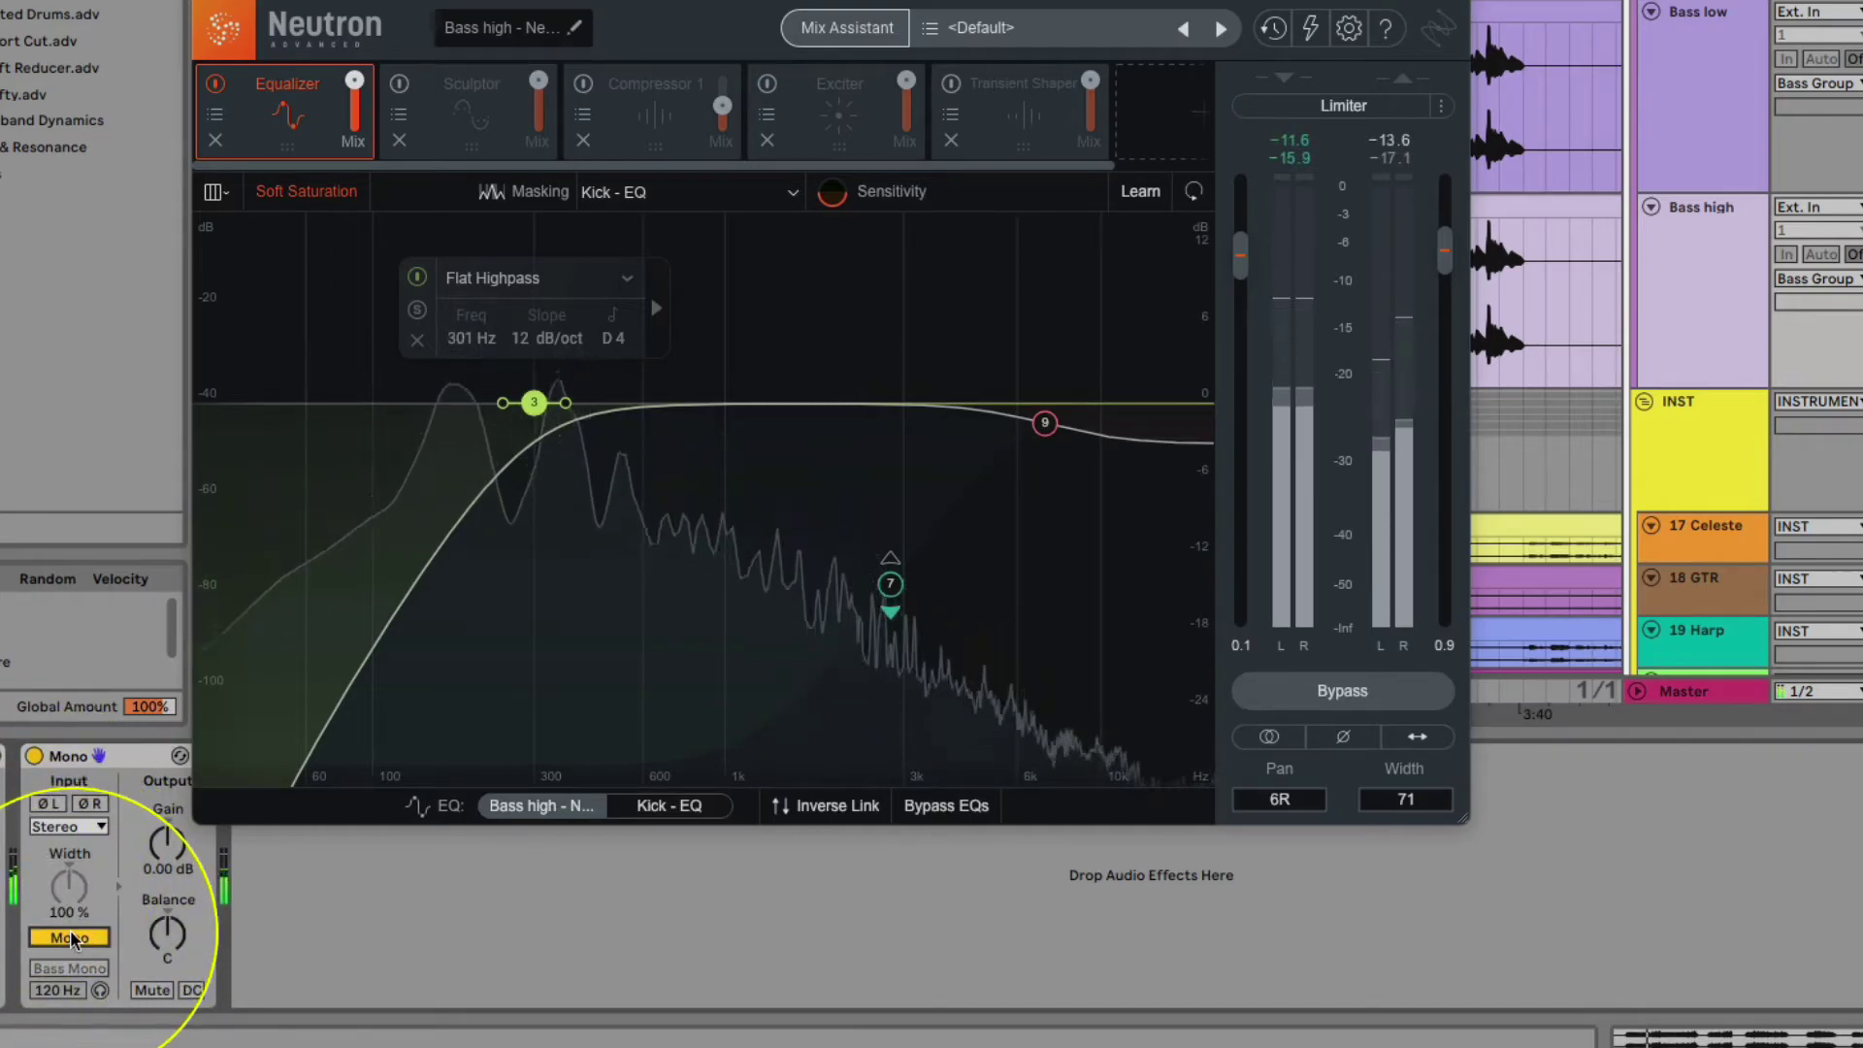
{"action": "left_click", "coordinate": [70, 937]}
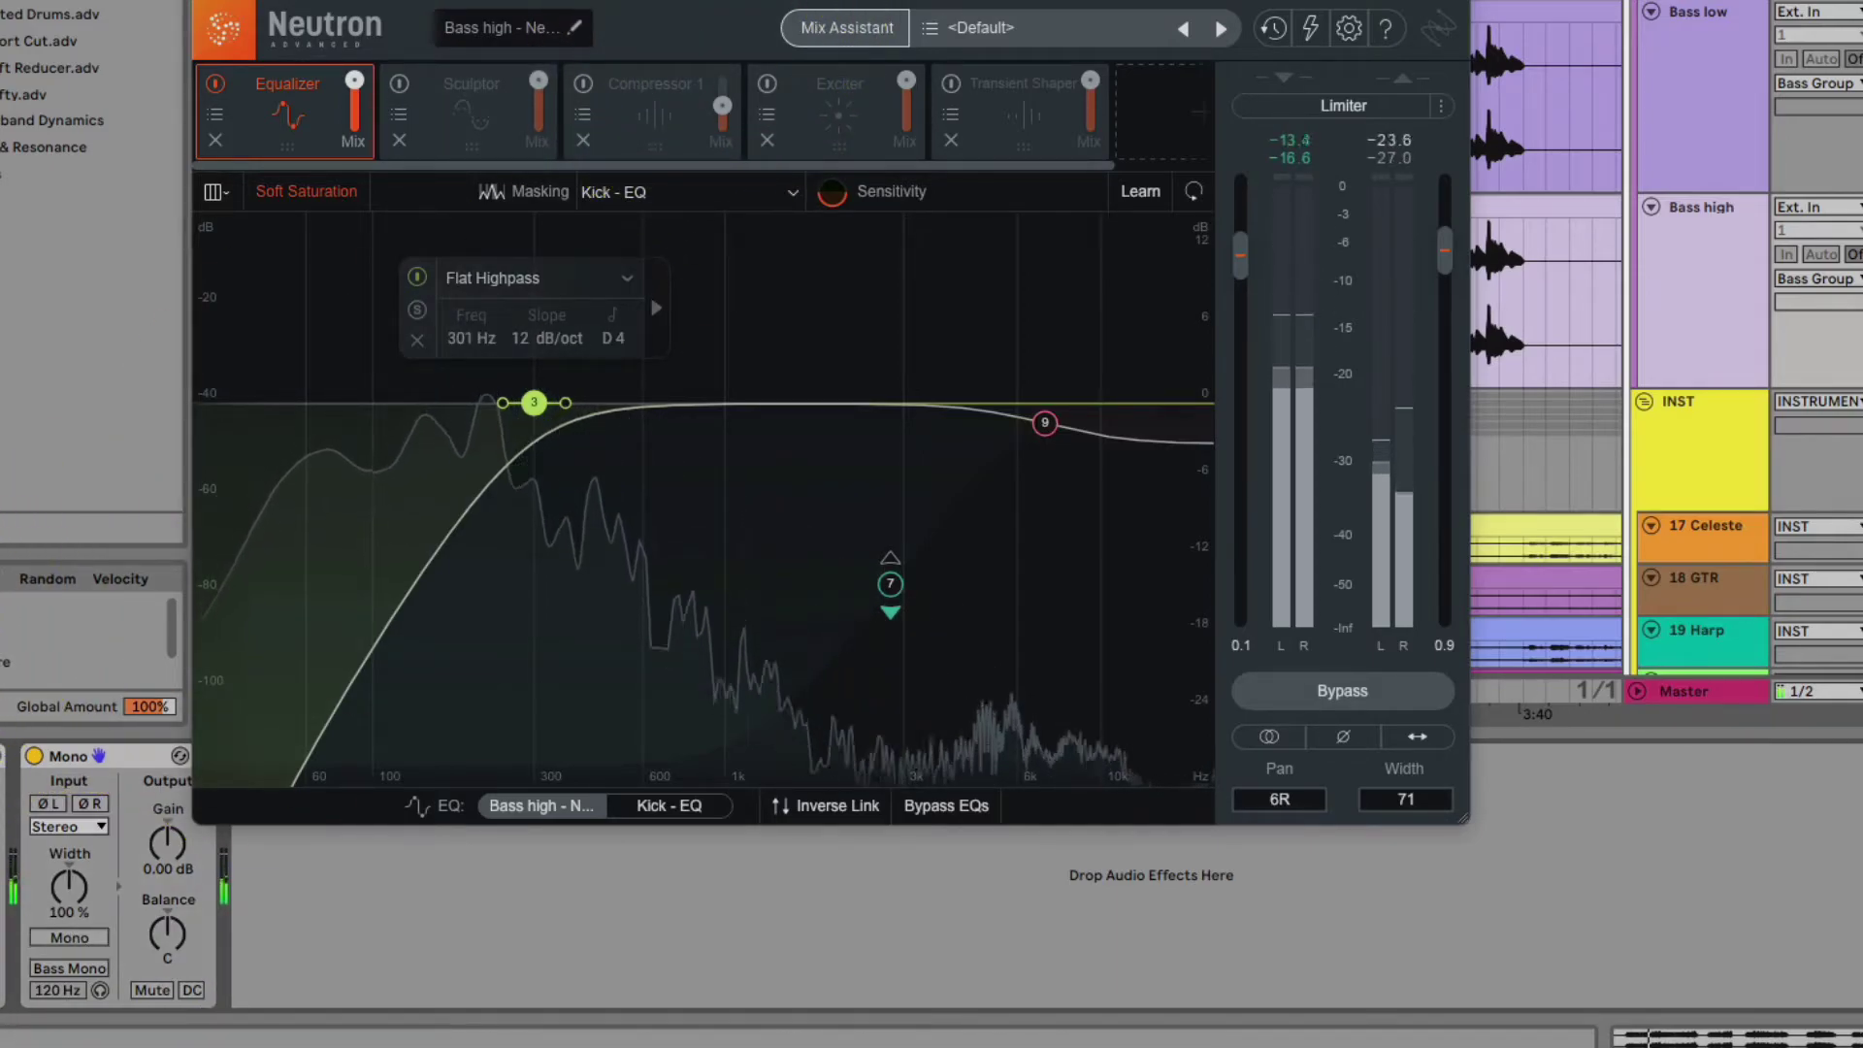
{"action": "left_click_drag", "start_coordinate": [533, 532], "coordinate": [1539, 271]}
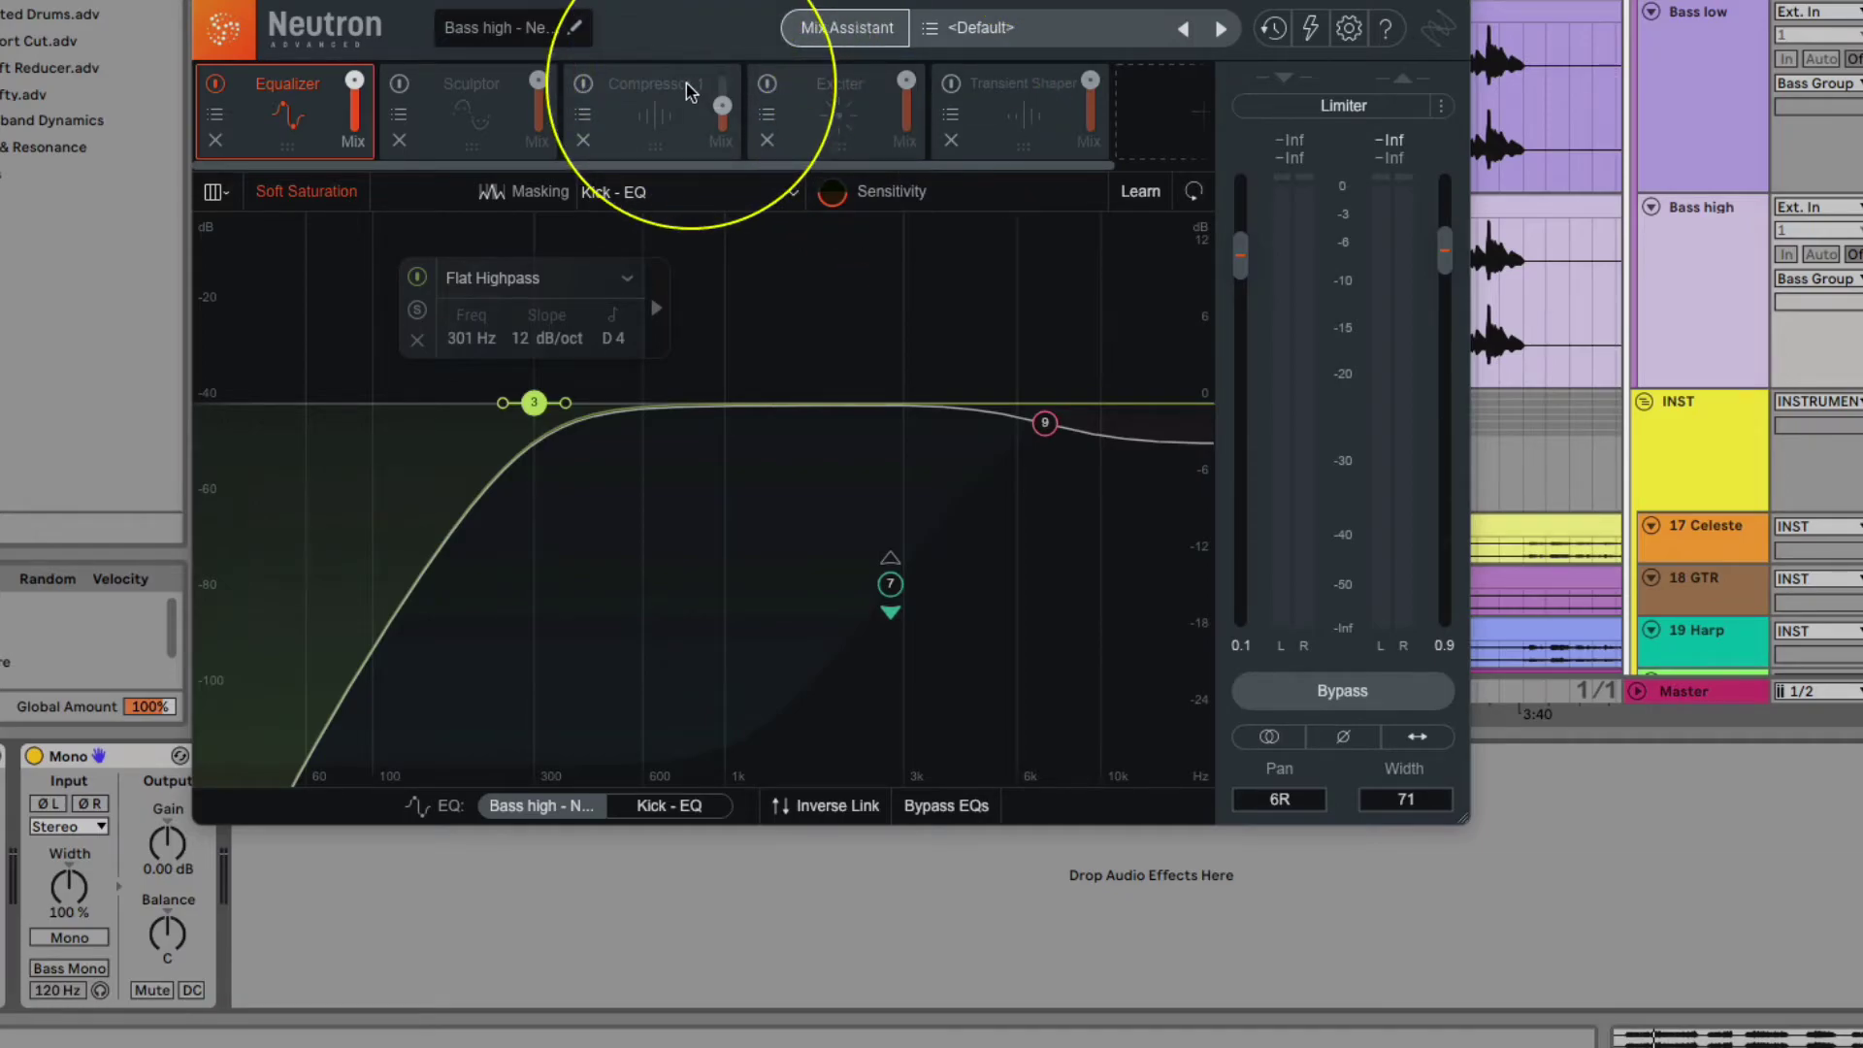
{"action": "left_click_drag", "start_coordinate": [1286, 5], "coordinate": [1235, 589]}
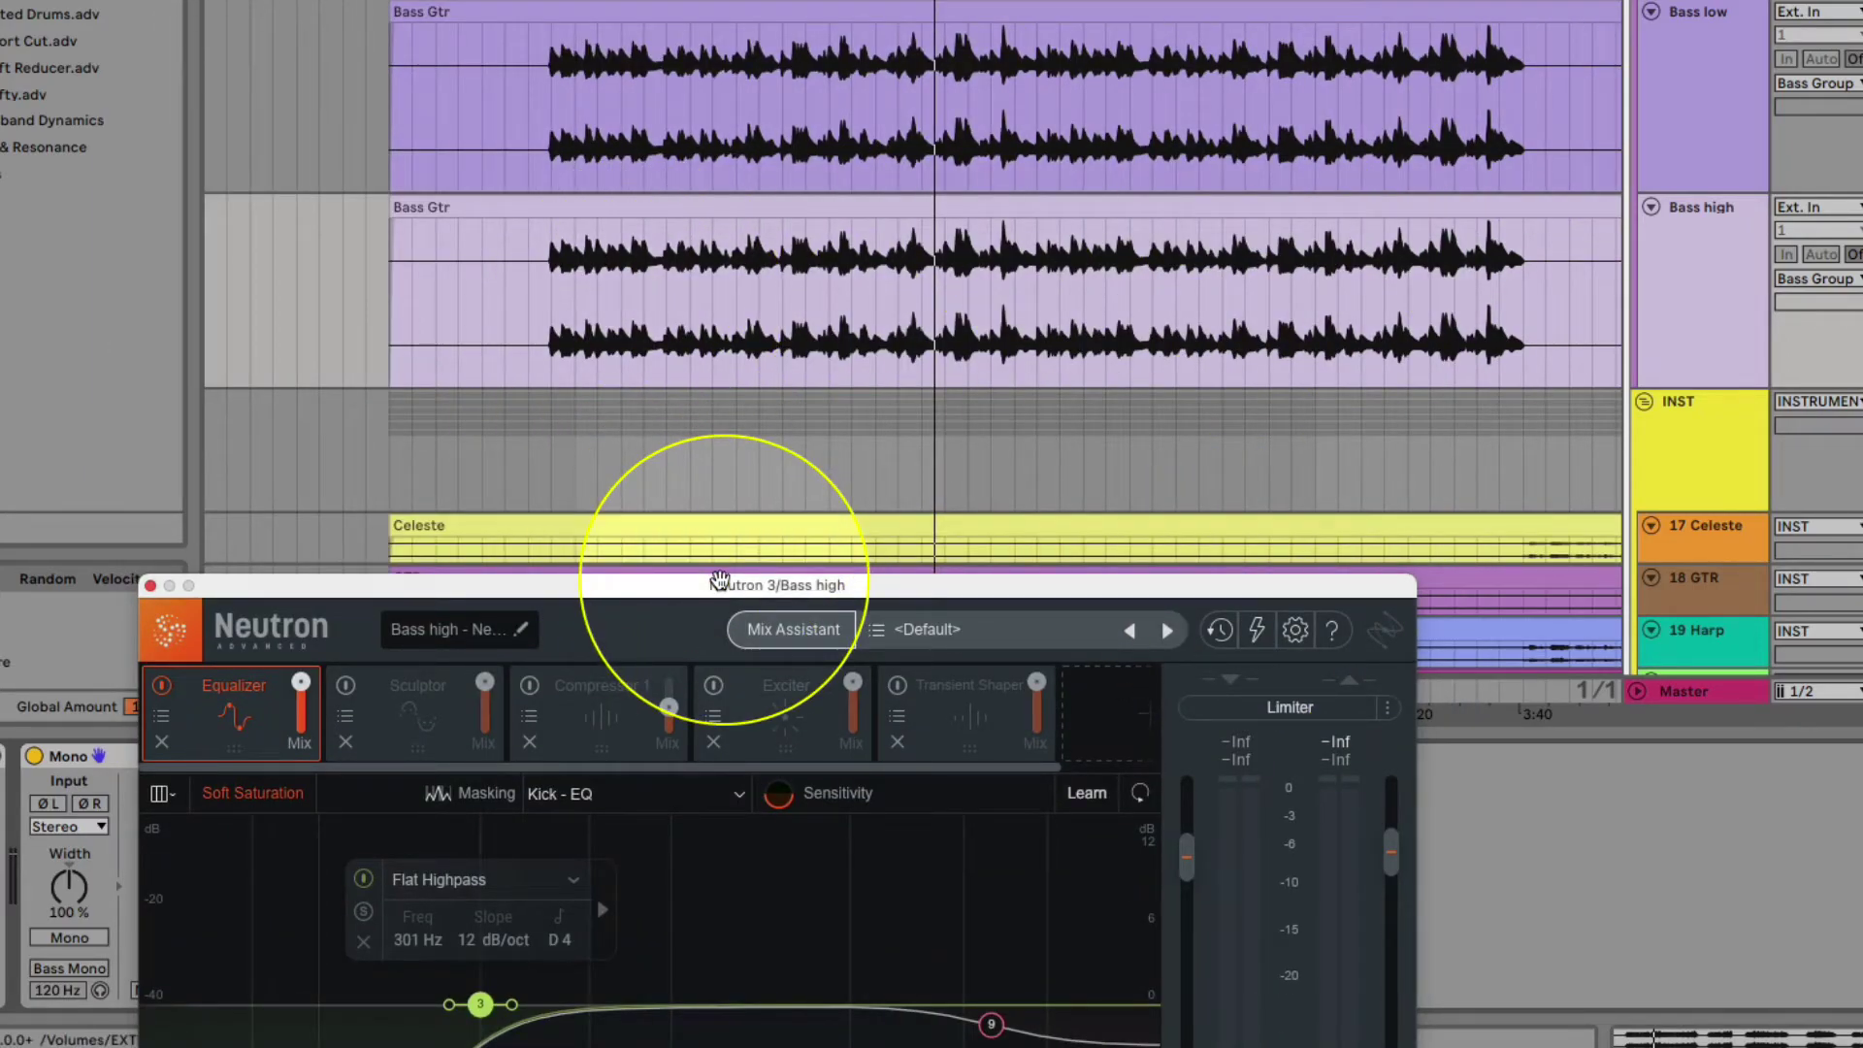
{"action": "left_click_drag", "start_coordinate": [719, 580], "coordinate": [755, 0]}
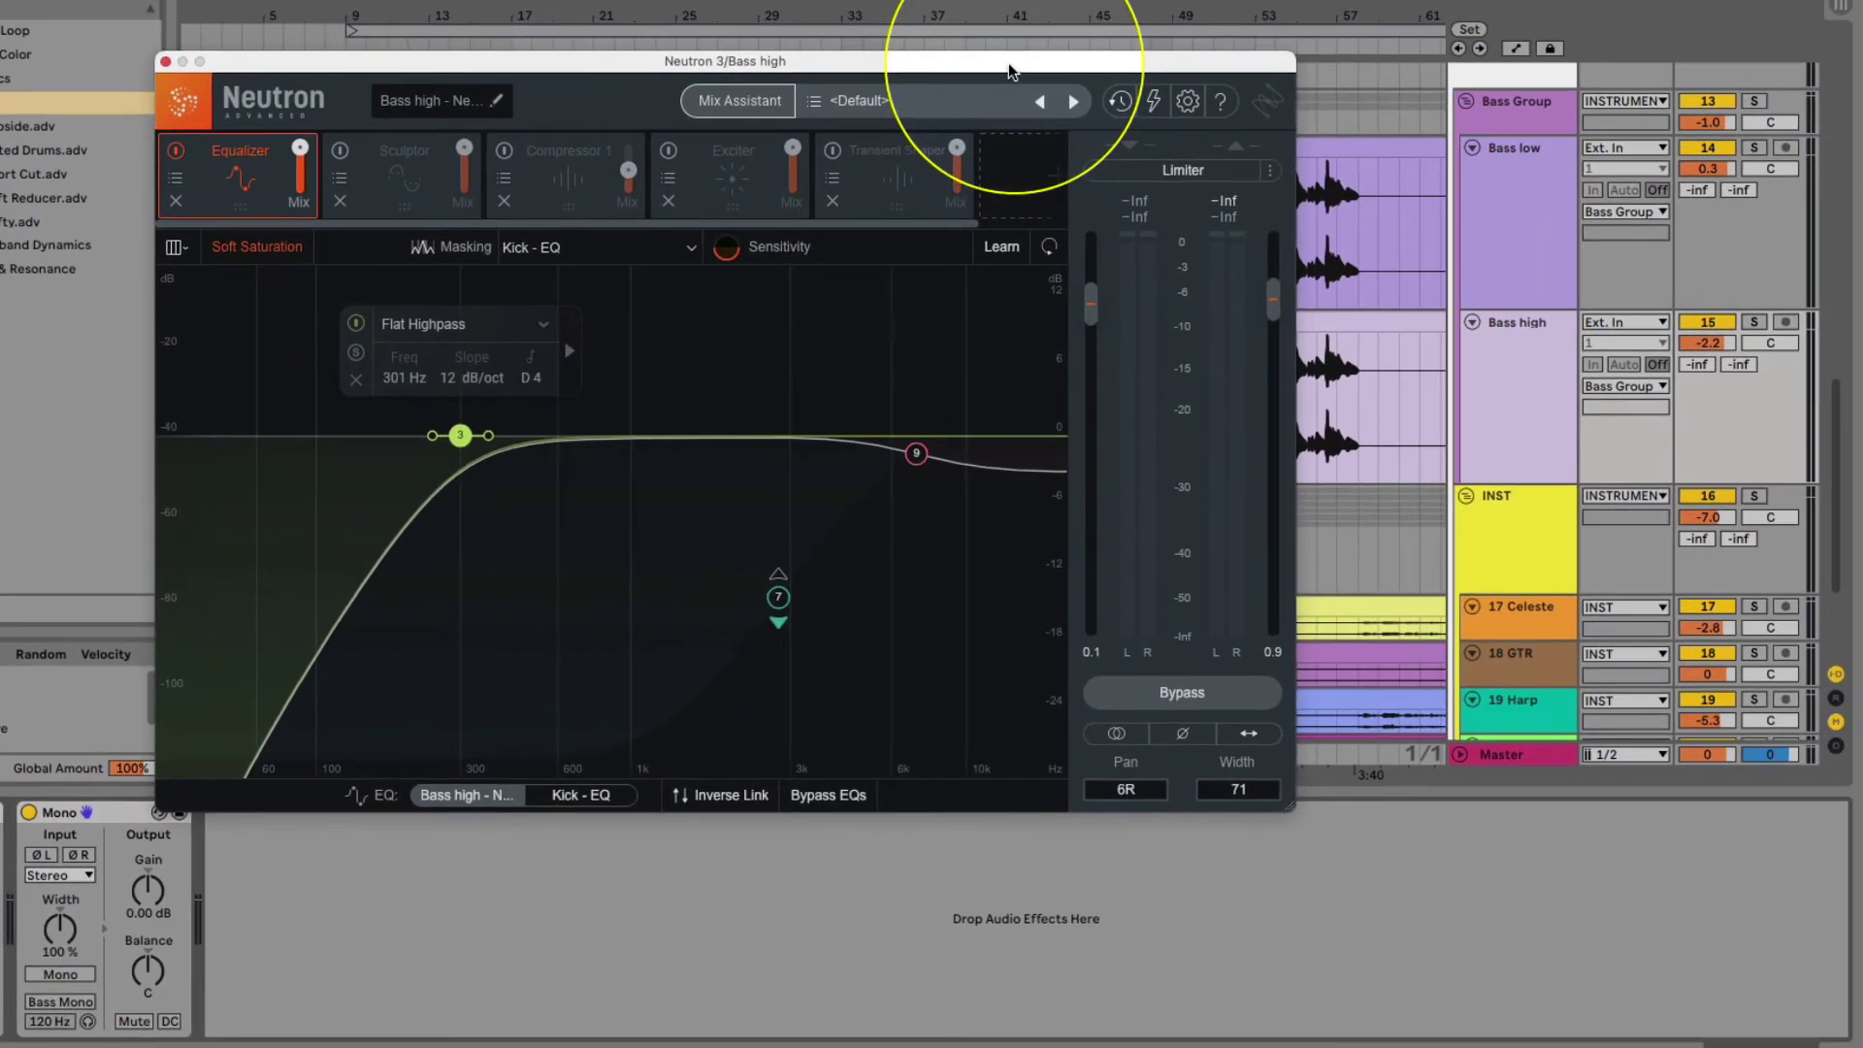
Step: Move the Neutron window clear of the arrangement, select the Kick track and solo it
{"action": "left_click_drag", "start_coordinate": [1019, 49], "coordinate": [1092, 624]}
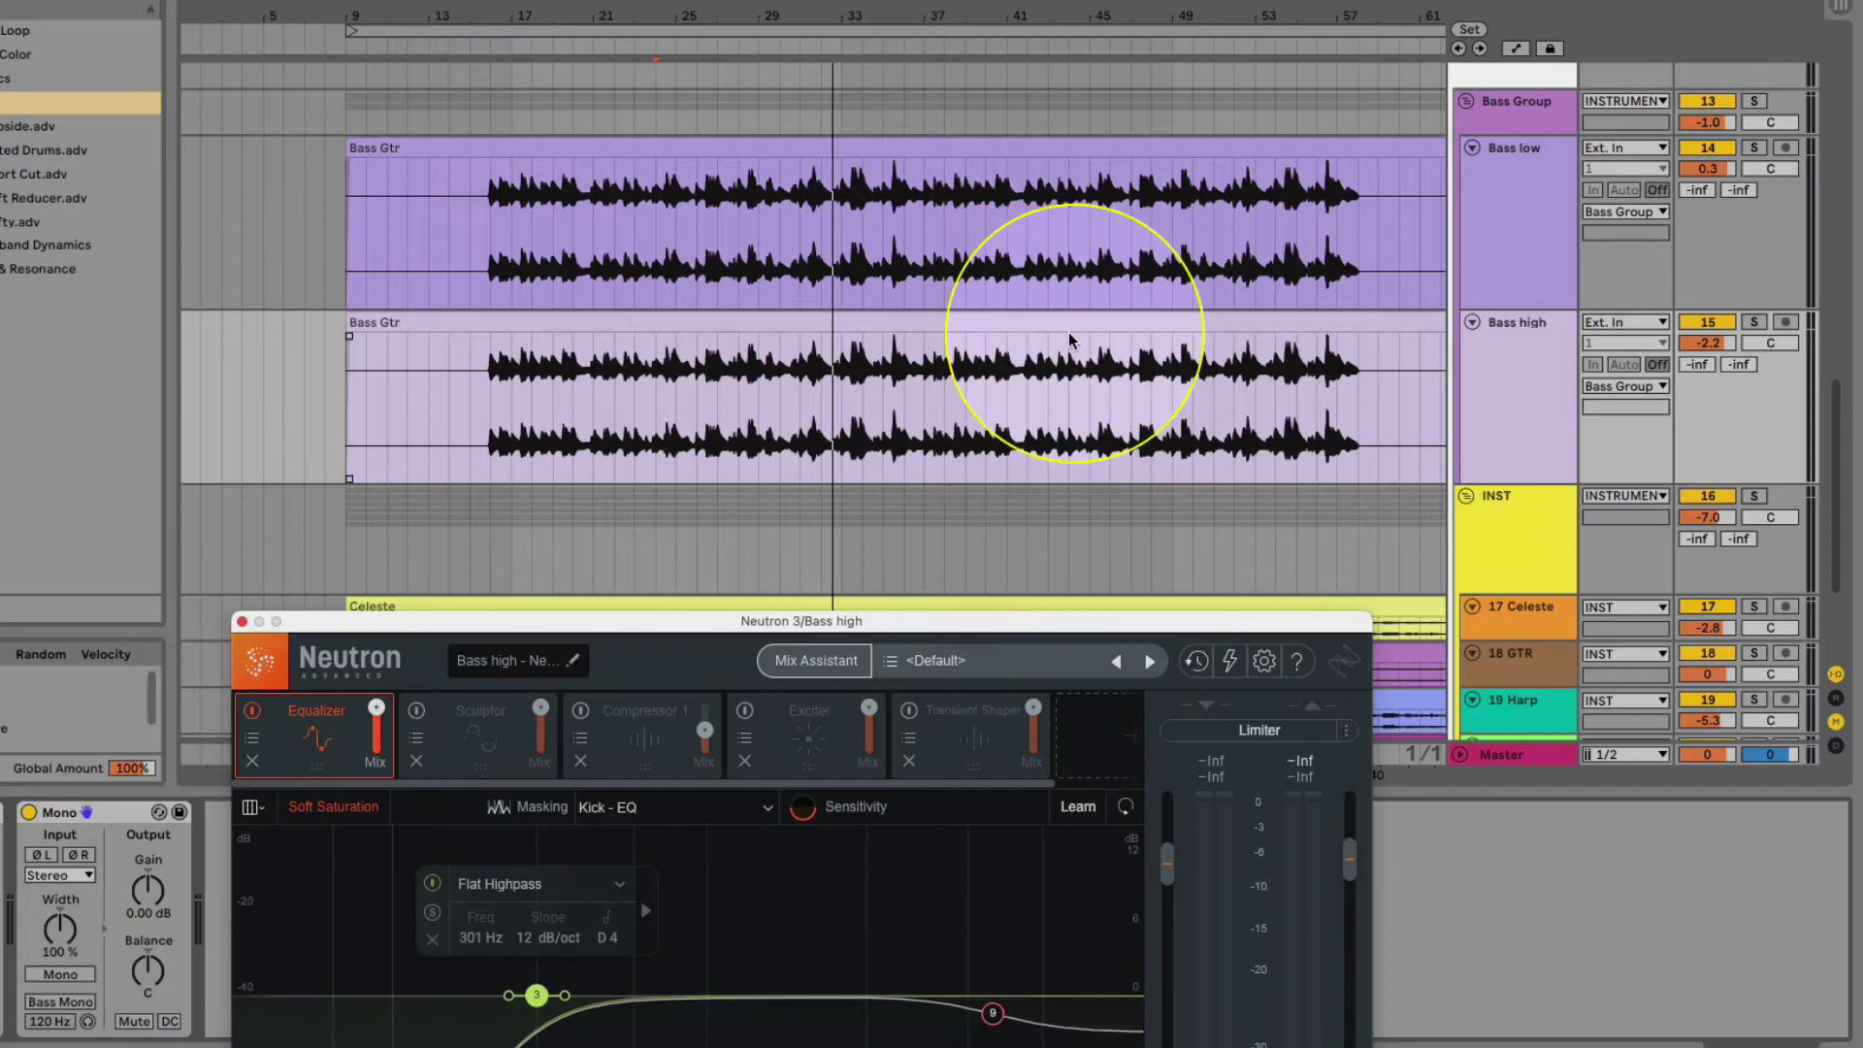
{"action": "scroll", "coordinate": [1069, 335], "scroll_direction": "up", "scroll_amount": 15}
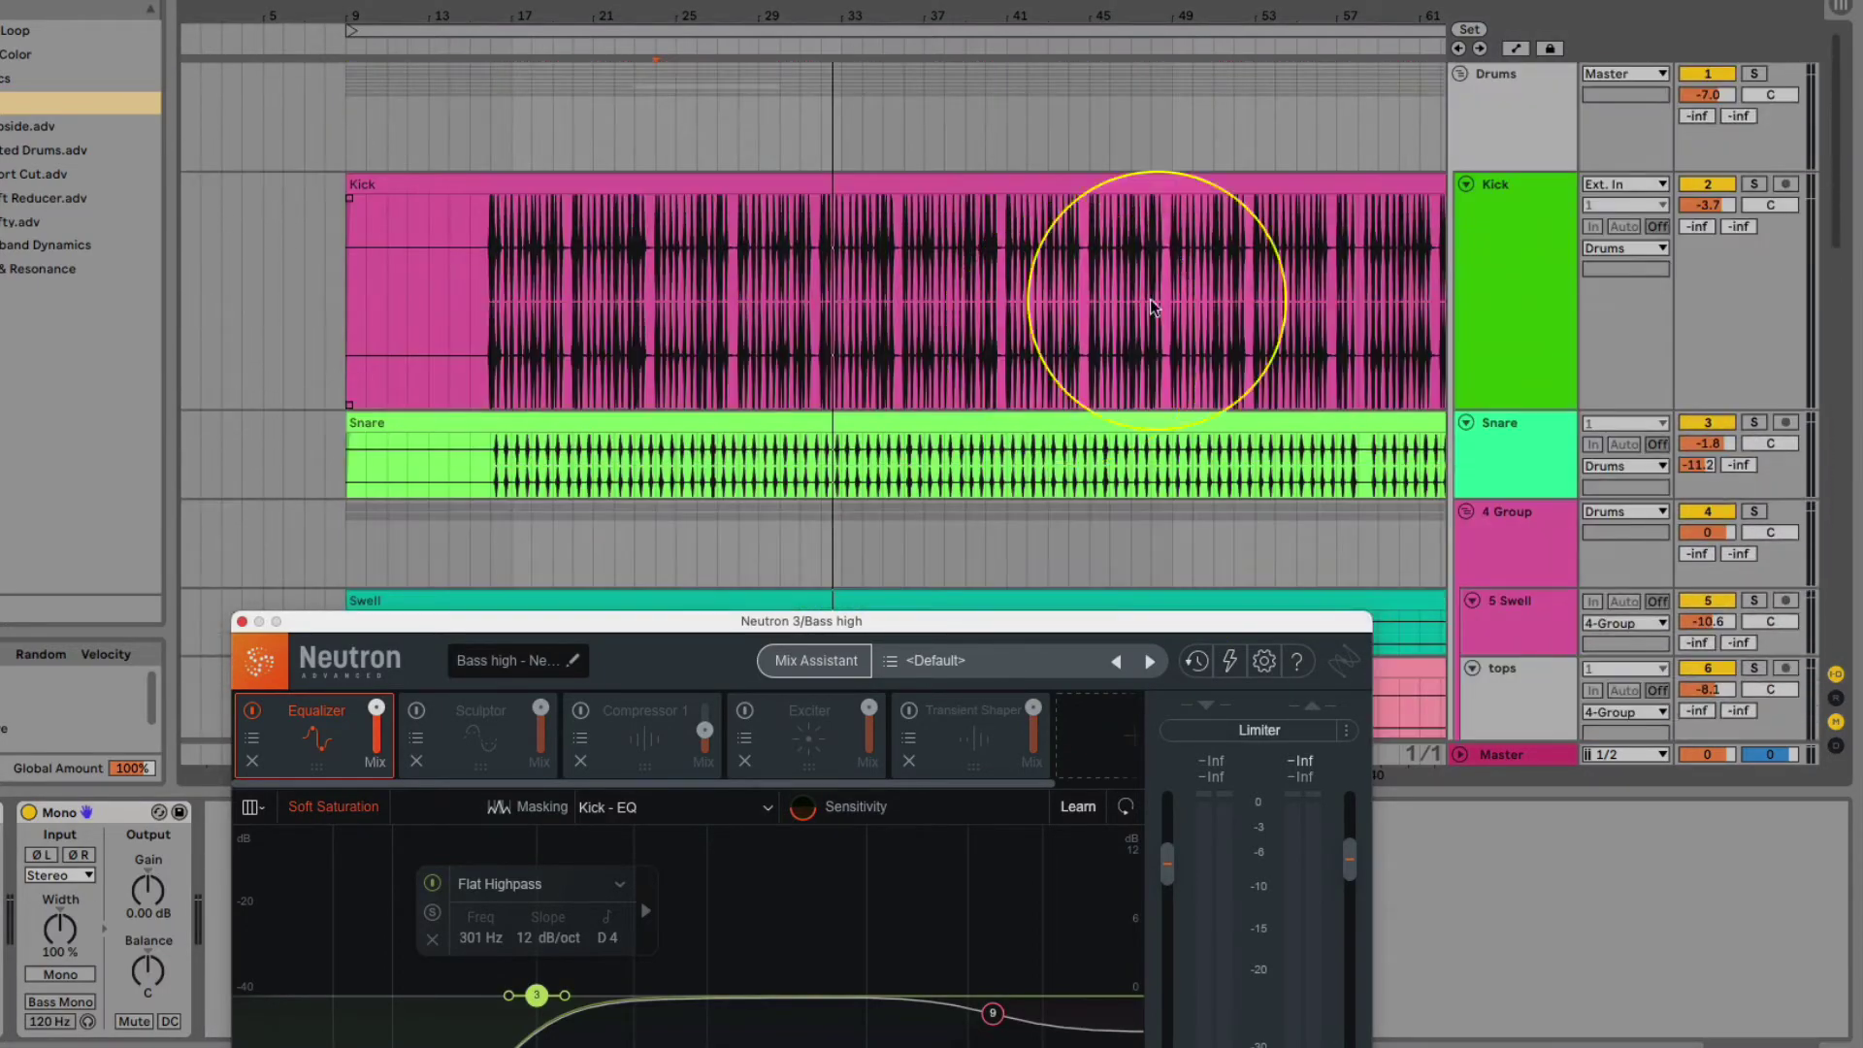
{"action": "left_click", "coordinate": [1514, 199]}
{"action": "left_click", "coordinate": [1753, 183]}
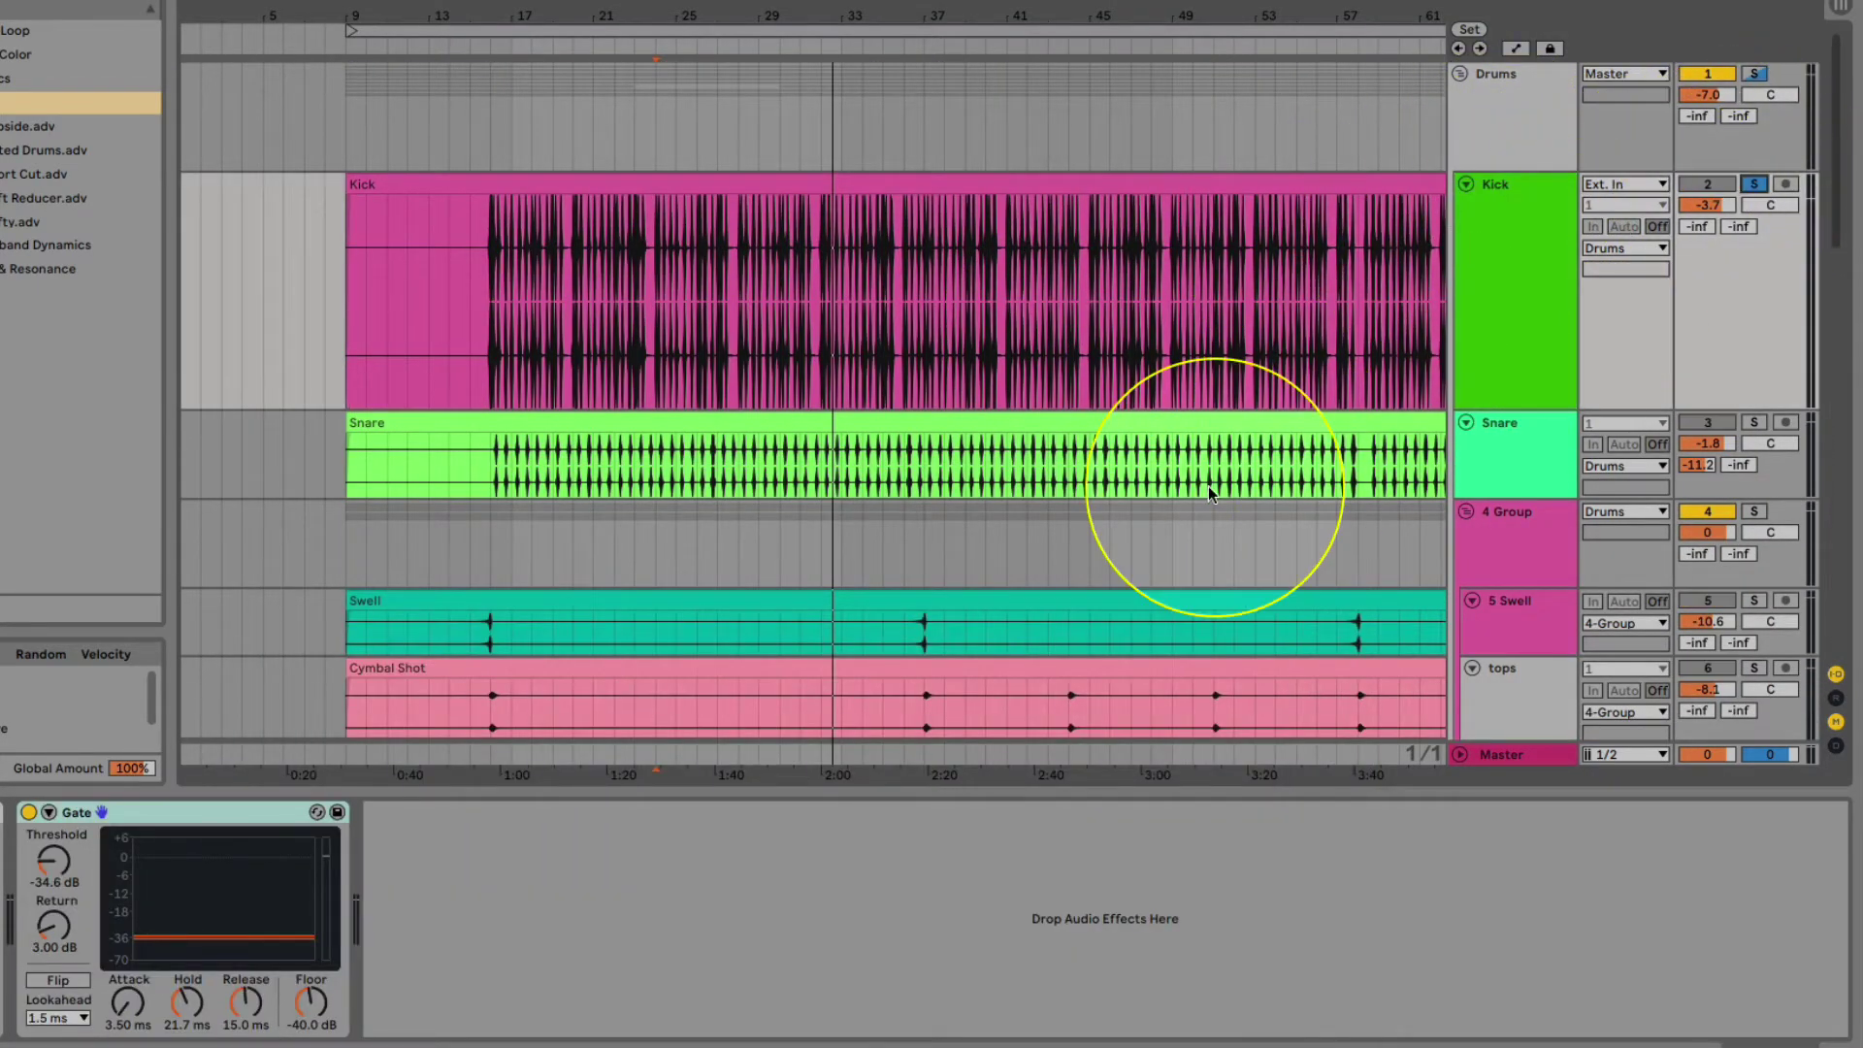
Step: Show the Bass low track's Neutron and add the Bass low and Bass high tracks to the solo
{"action": "scroll", "coordinate": [1209, 468], "scroll_direction": "down", "scroll_amount": 15}
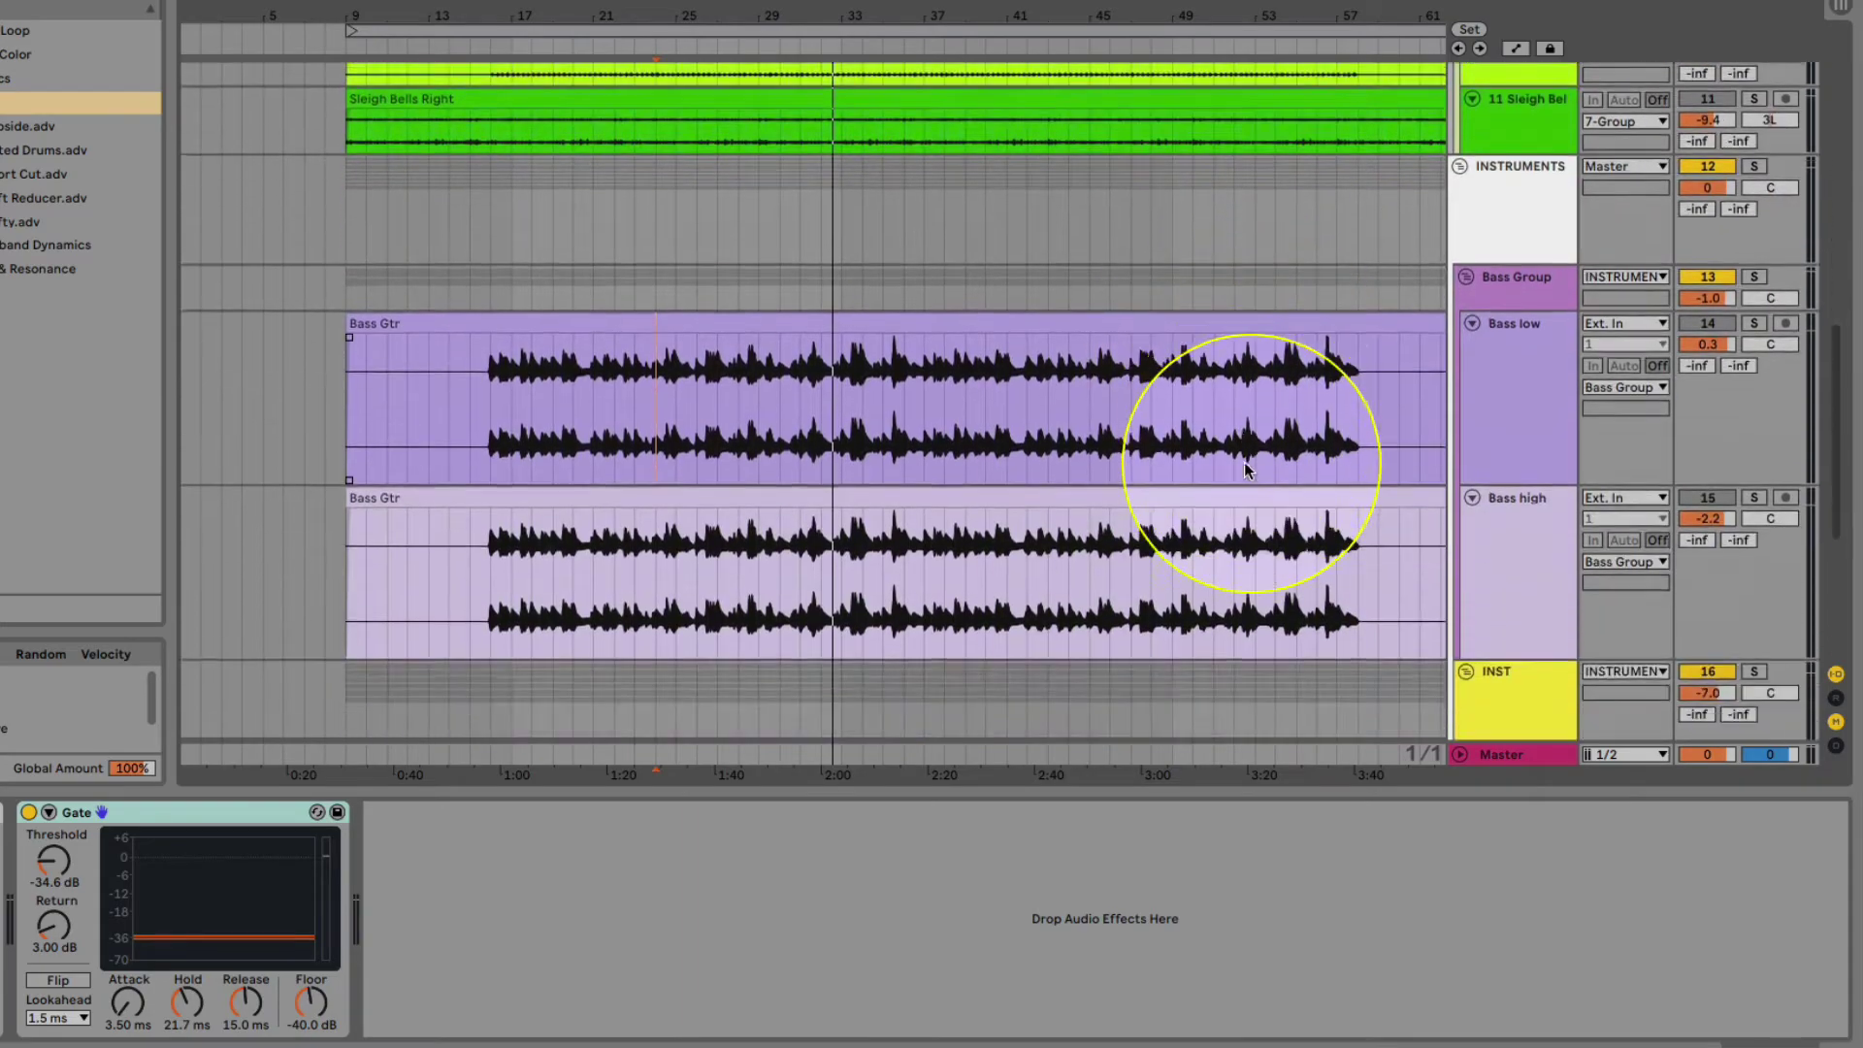
{"action": "left_click", "coordinate": [1529, 350]}
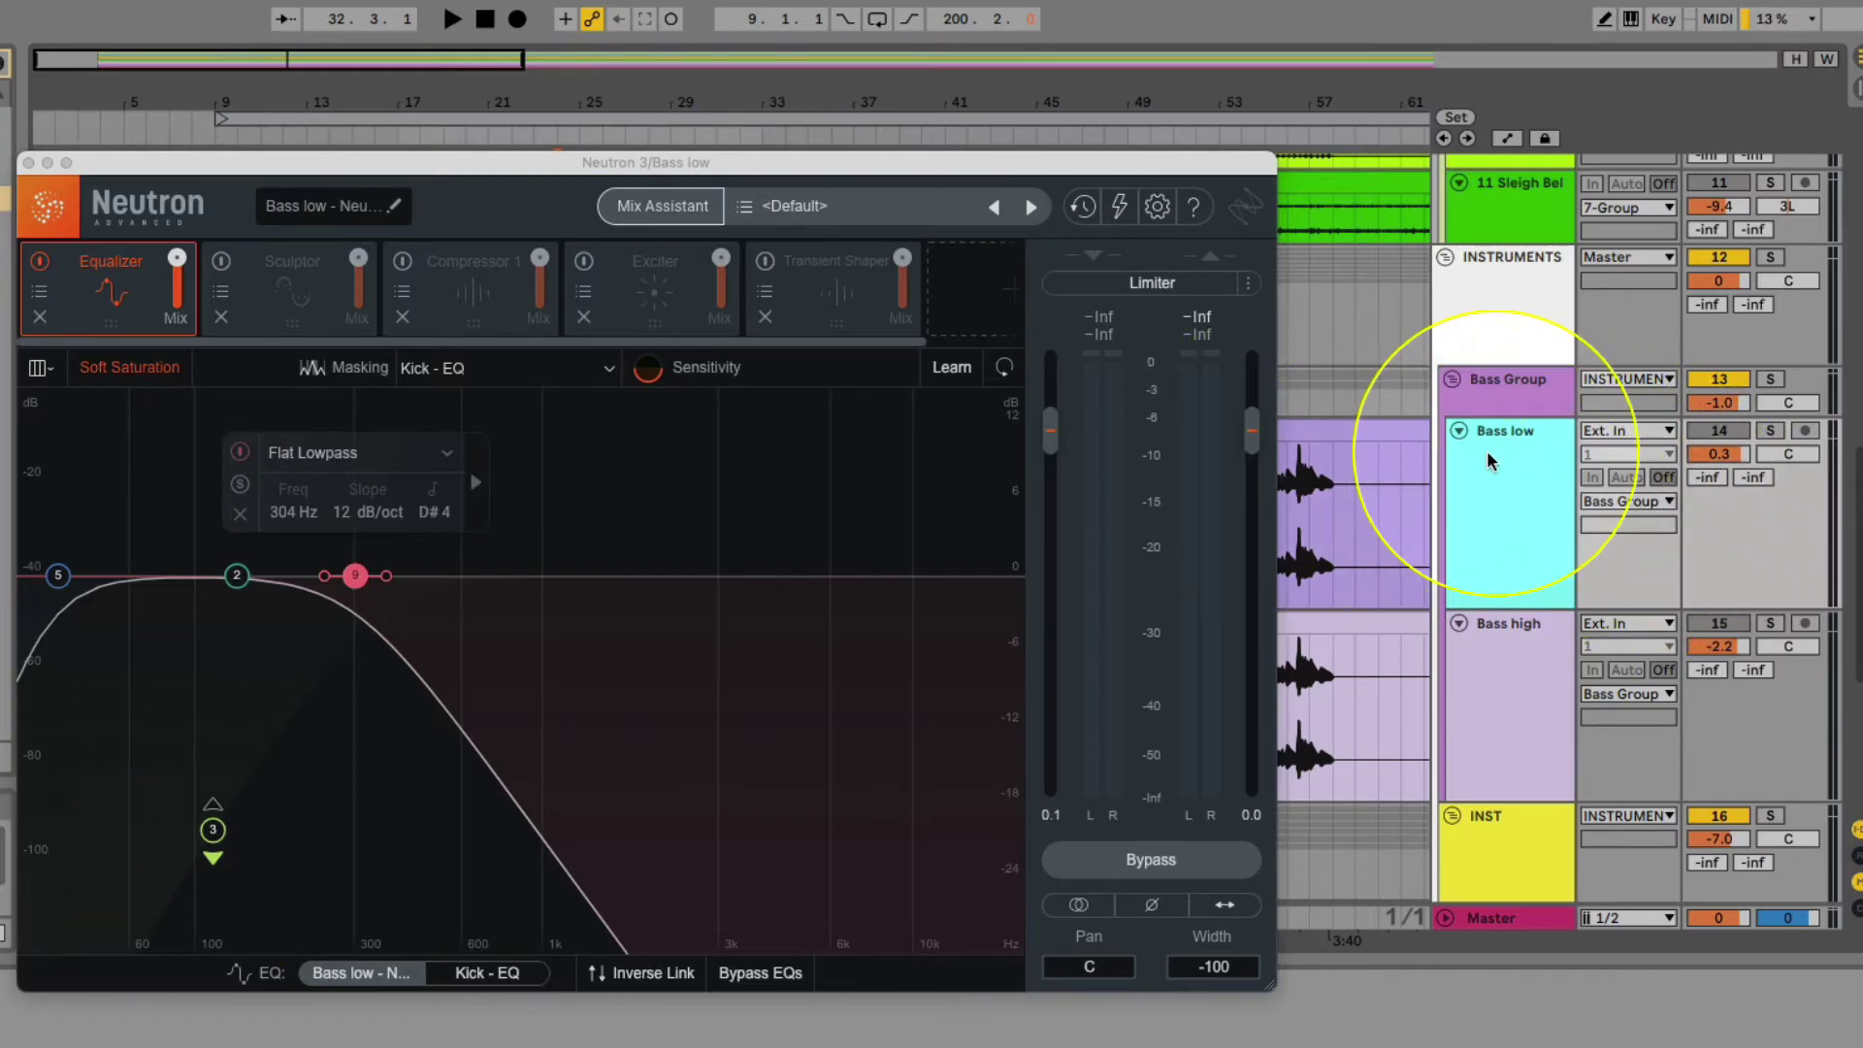
{"action": "left_click", "coordinate": [1768, 430]}
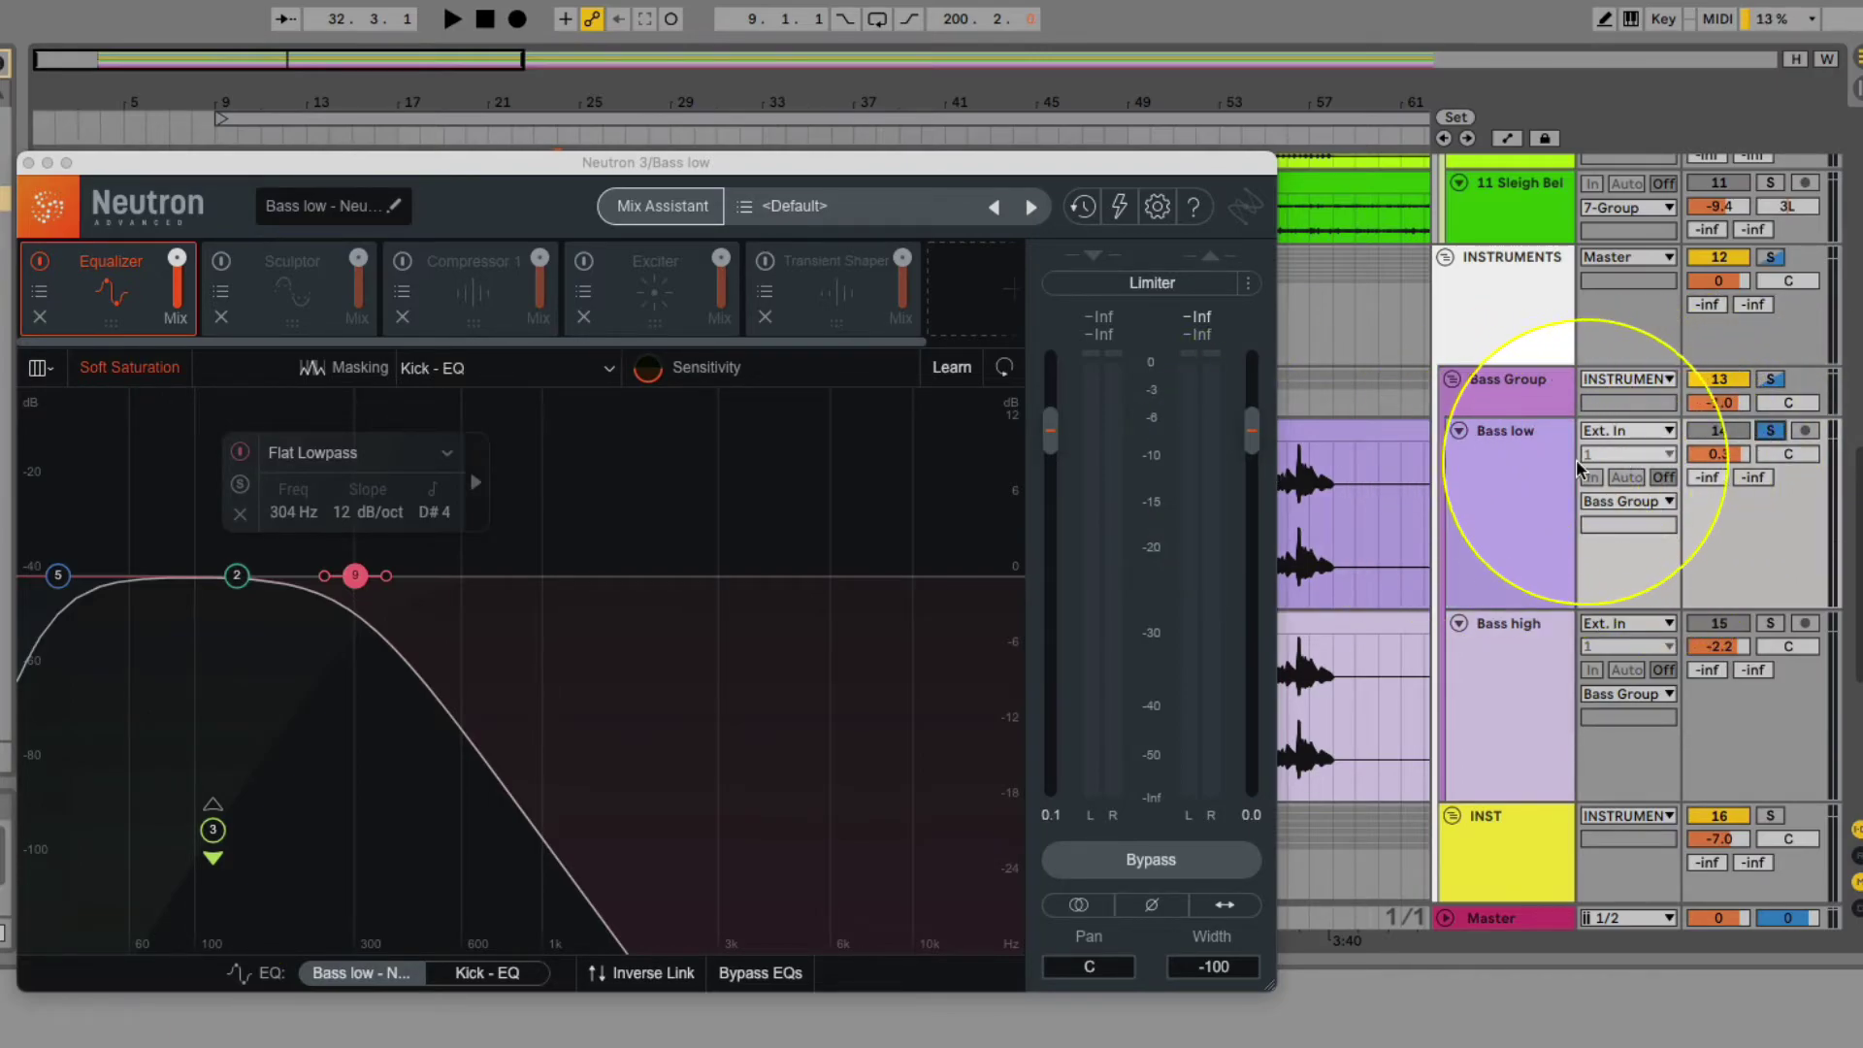
{"action": "scroll", "coordinate": [1592, 436], "scroll_direction": "up", "scroll_amount": 3}
{"action": "scroll", "coordinate": [1553, 417], "scroll_direction": "down", "scroll_amount": 3}
{"action": "left_click", "coordinate": [1770, 596]}
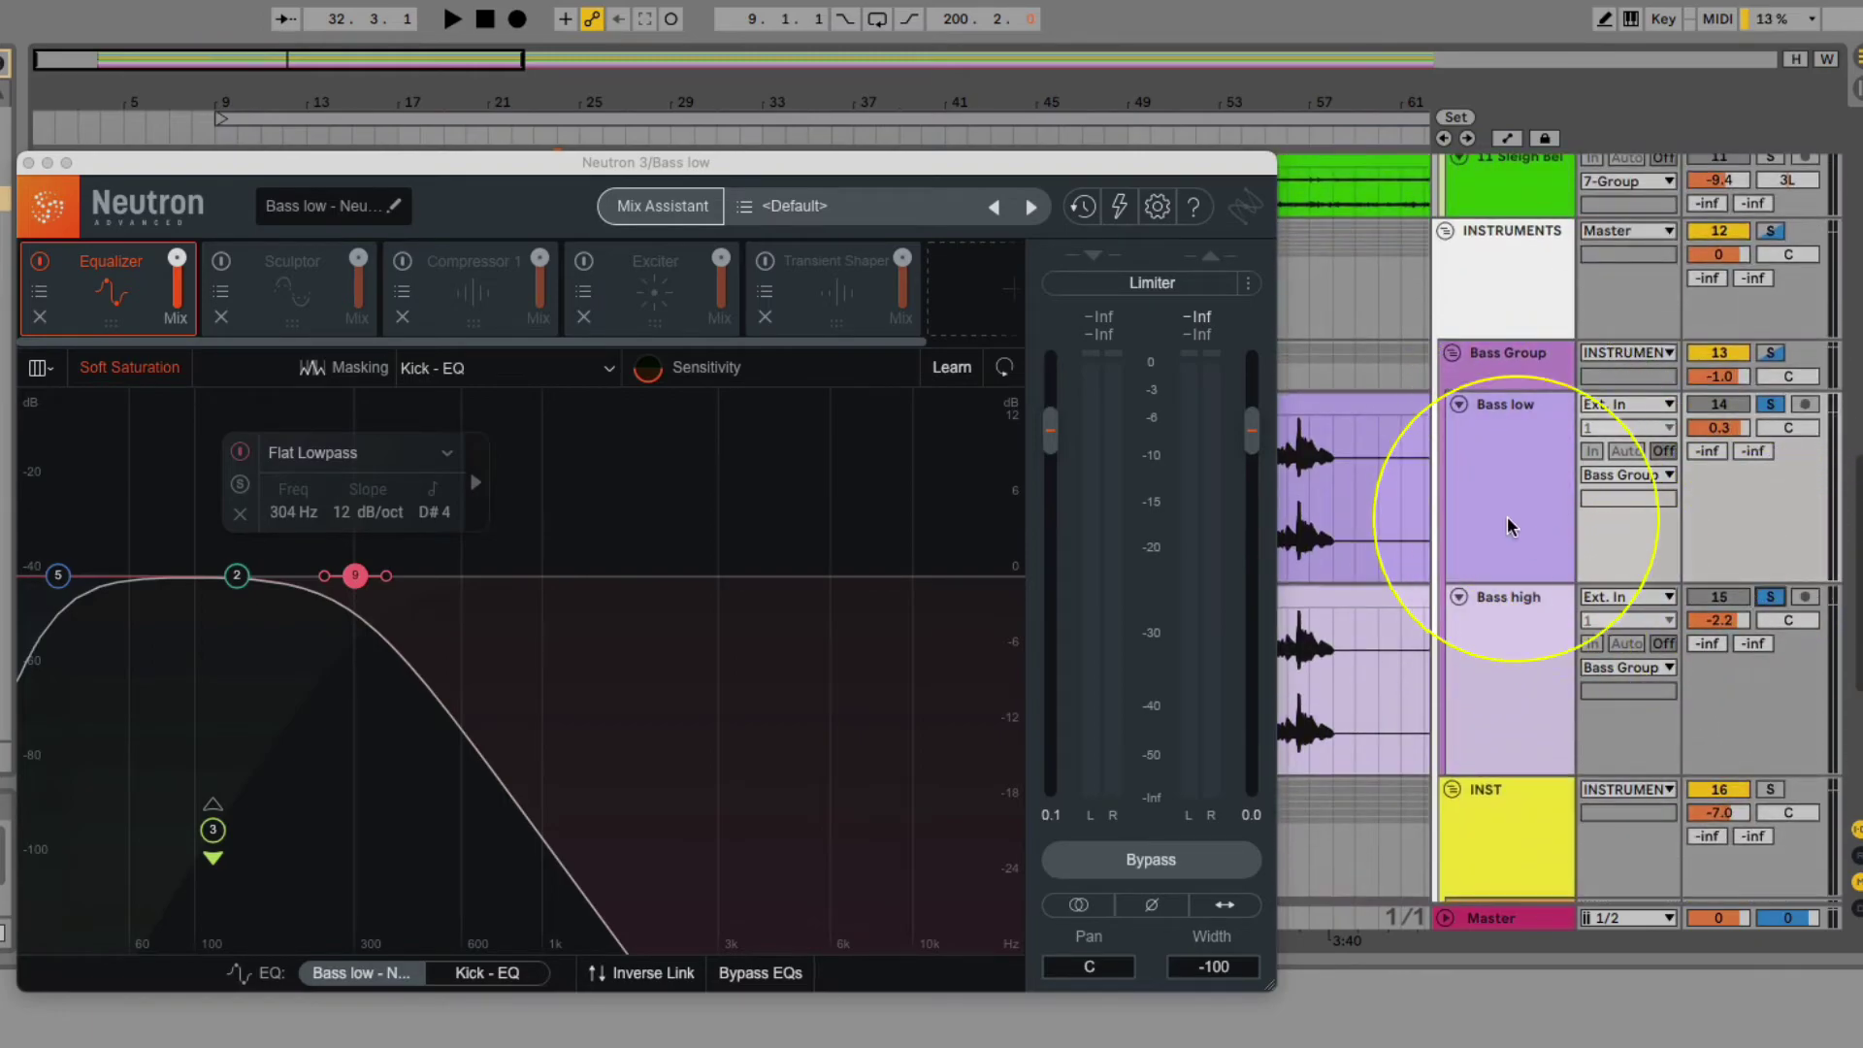
Step: Play the soloed kick and bass tracks while watching the Bass low EQ curve react, and stop playback
{"action": "scroll", "coordinate": [1514, 524], "scroll_direction": "up", "scroll_amount": 5}
{"action": "scroll", "coordinate": [1514, 524], "scroll_direction": "down", "scroll_amount": 5}
{"action": "key", "text": "space"}
{"action": "scroll", "coordinate": [1509, 534], "scroll_direction": "down", "scroll_amount": 2}
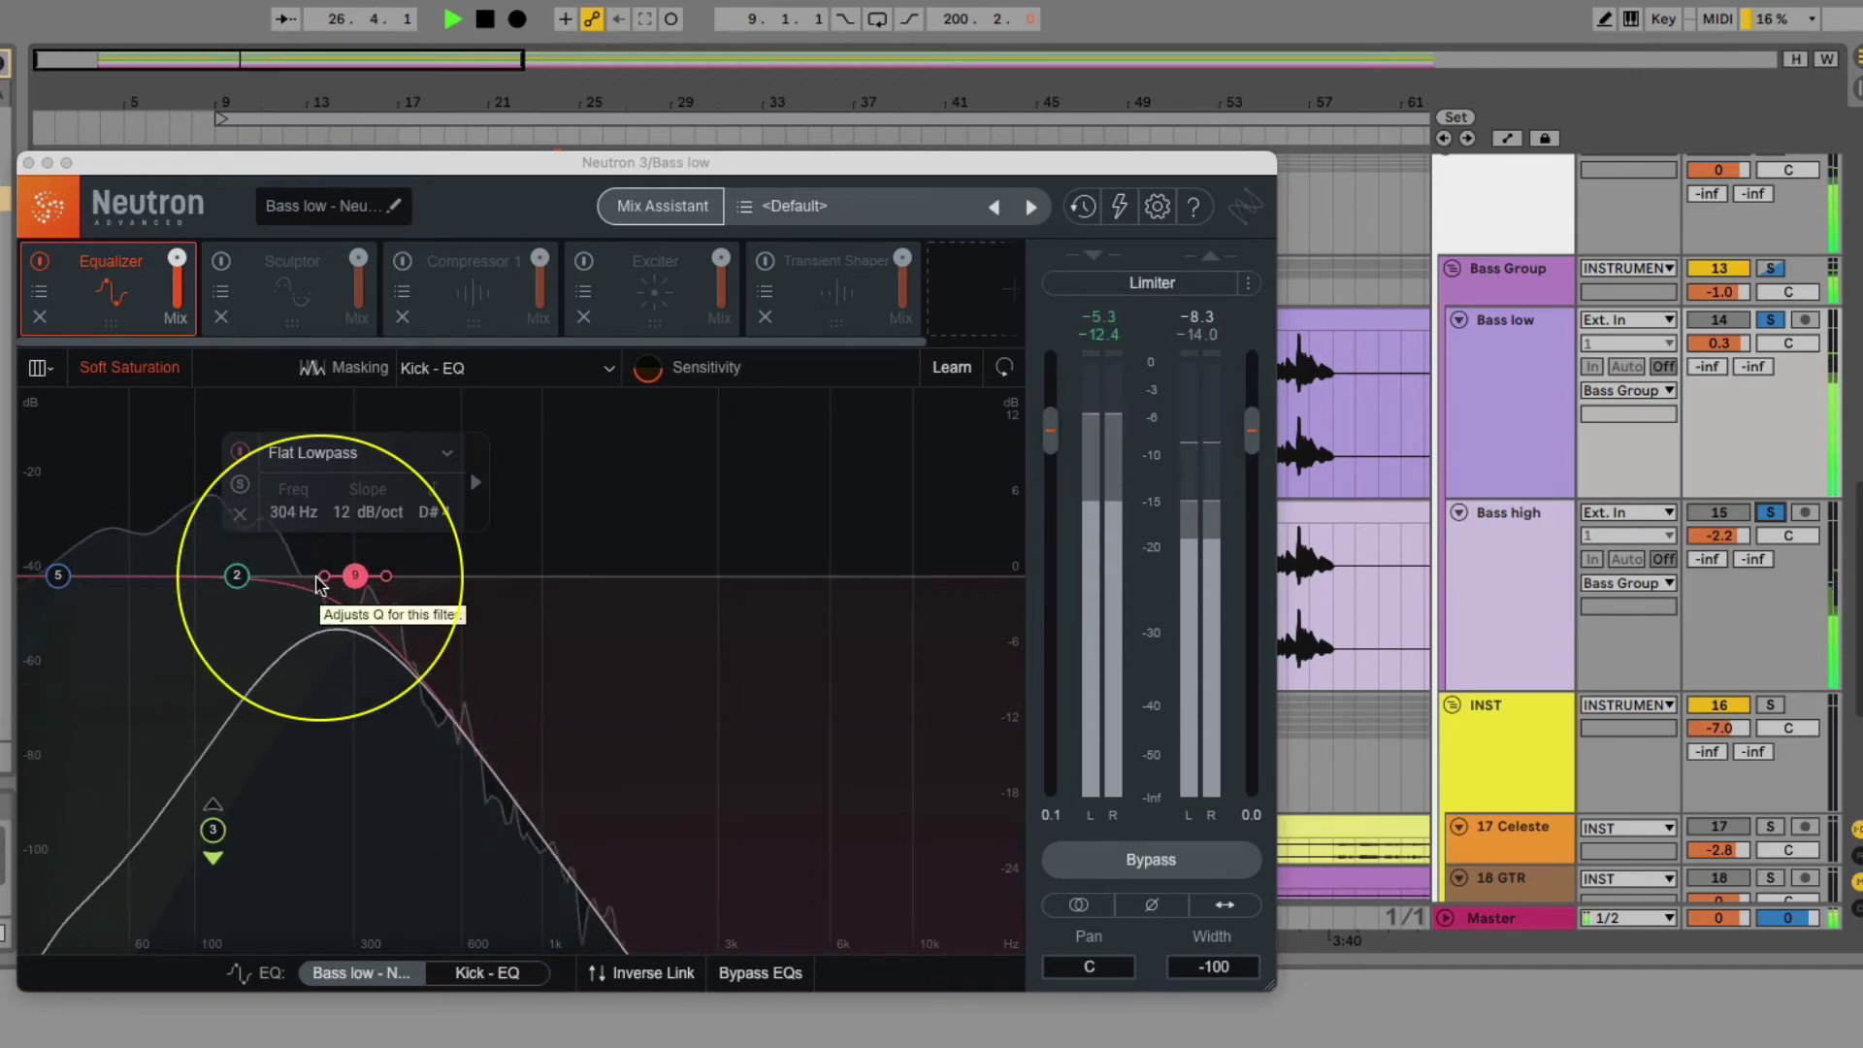
{"action": "key", "text": "space"}
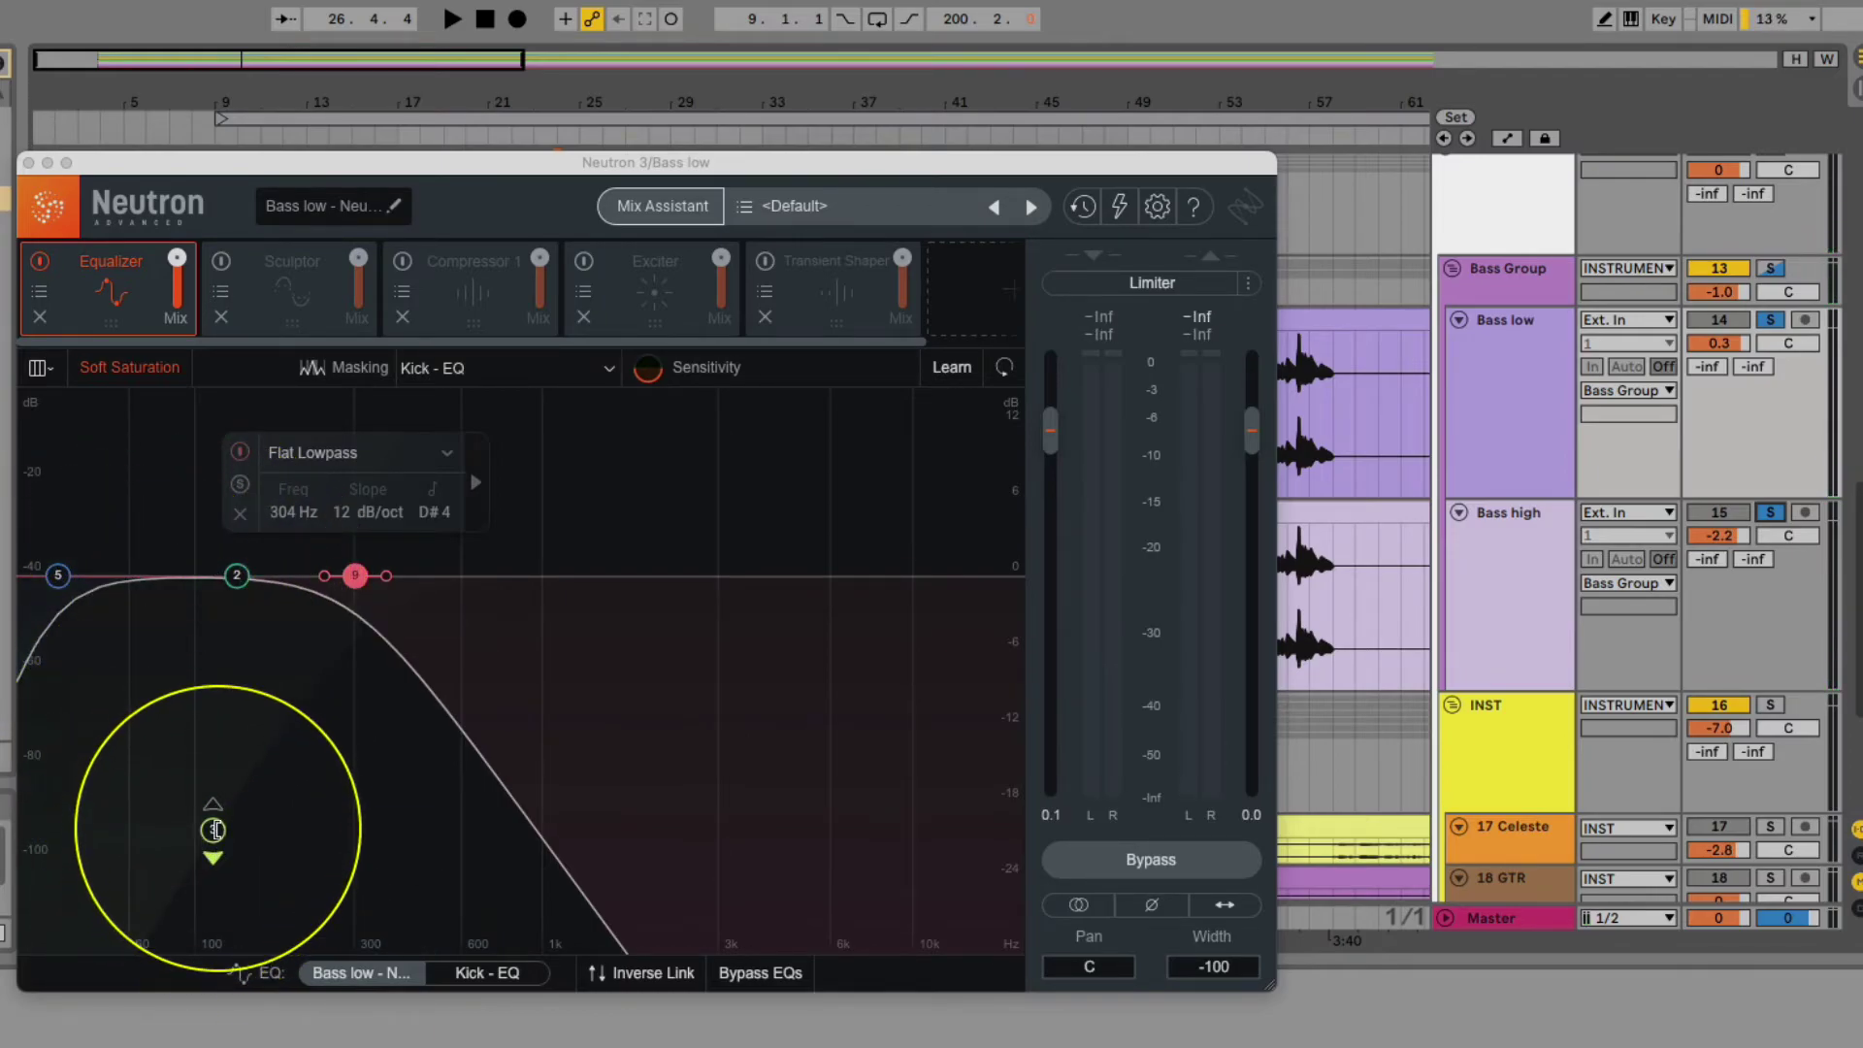
Step: Inspect the dynamic and external sidechain settings of the Bass low EQ's band 3 low shelf, and start playback
{"action": "left_click", "coordinate": [213, 835]}
{"action": "left_click_drag", "start_coordinate": [215, 837], "coordinate": [215, 834]}
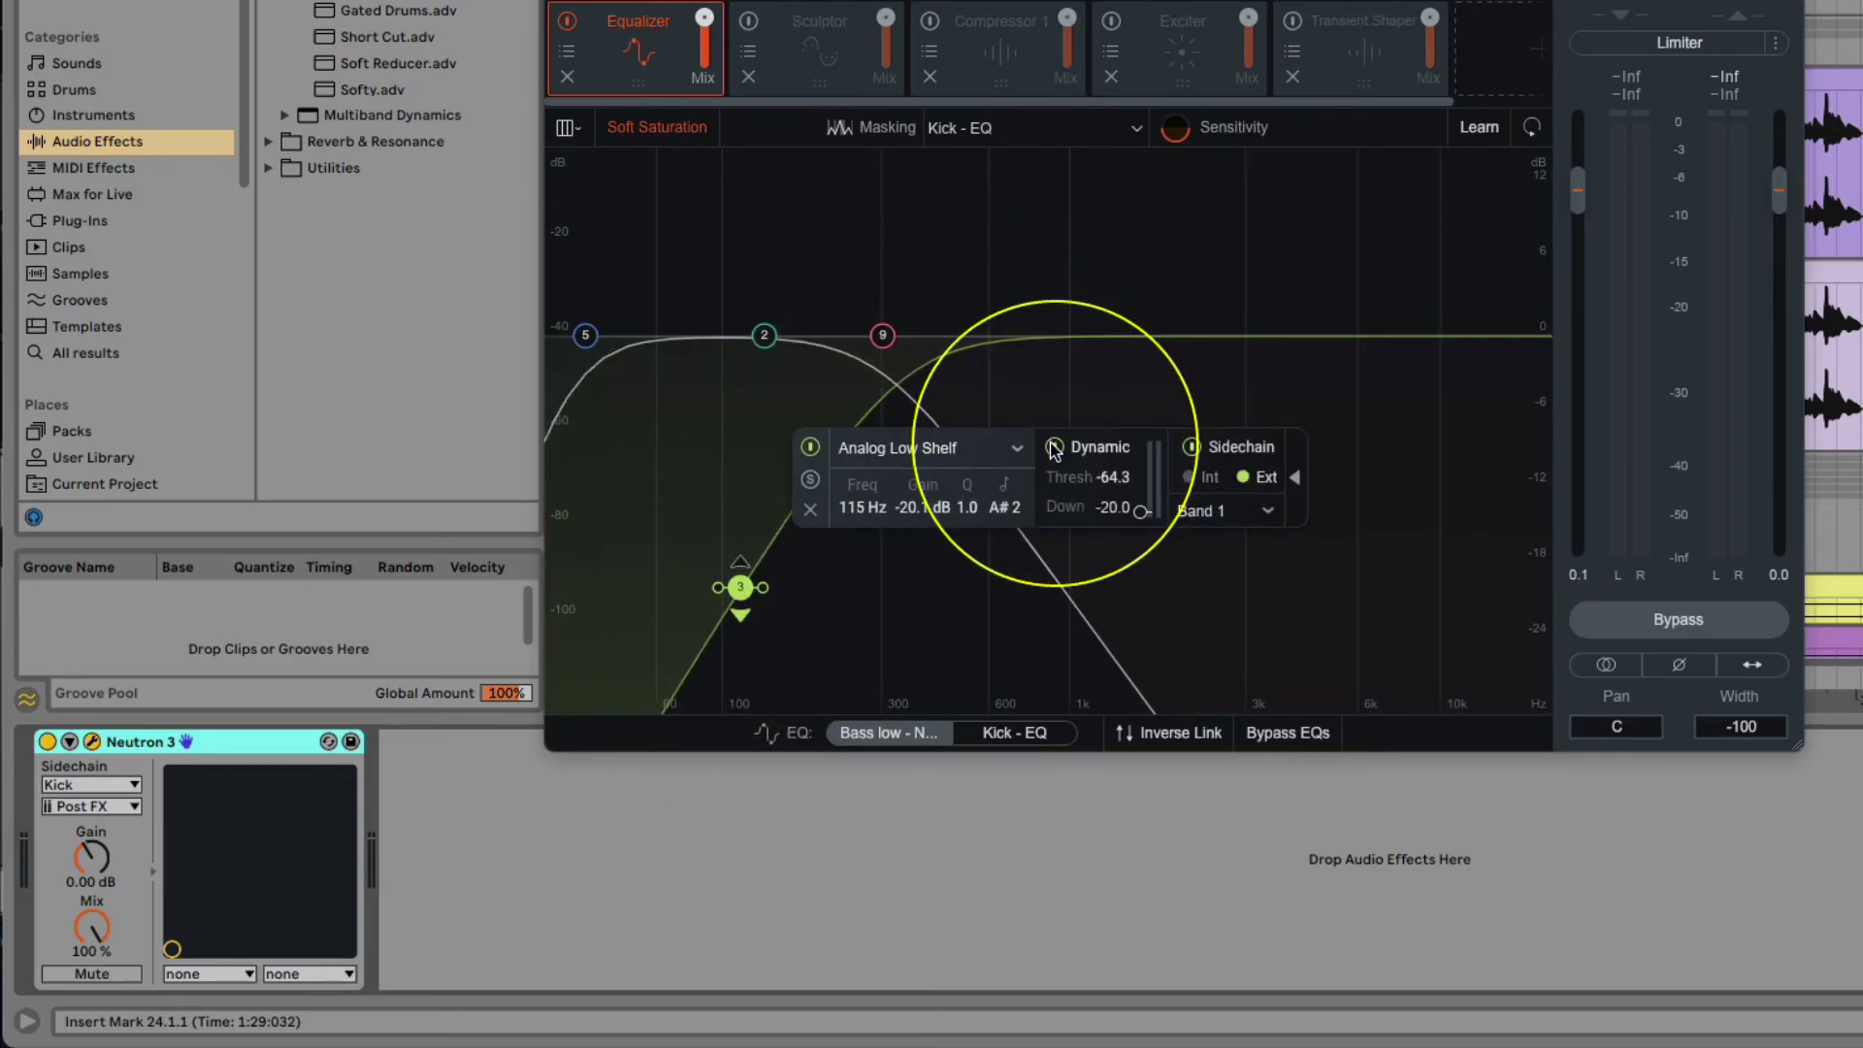
{"action": "left_click", "coordinate": [1058, 509], "text": "alt"}
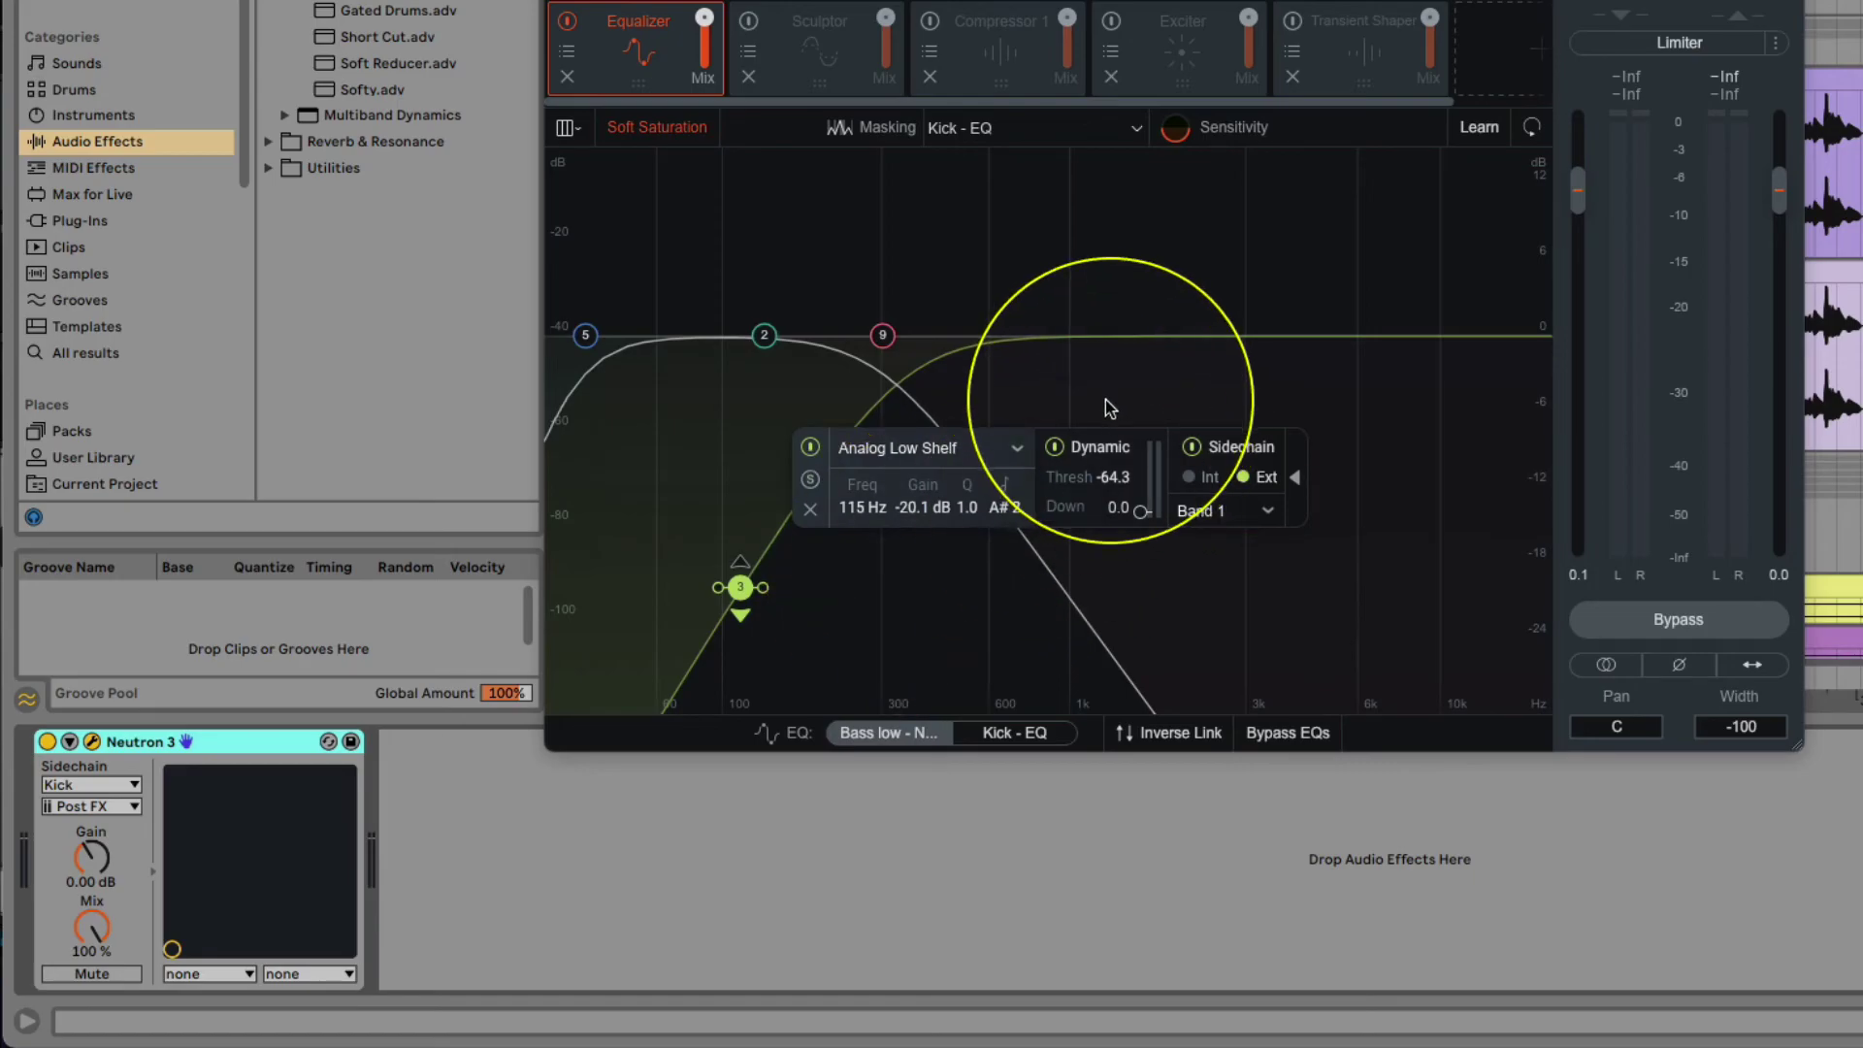
{"action": "key", "text": "space"}
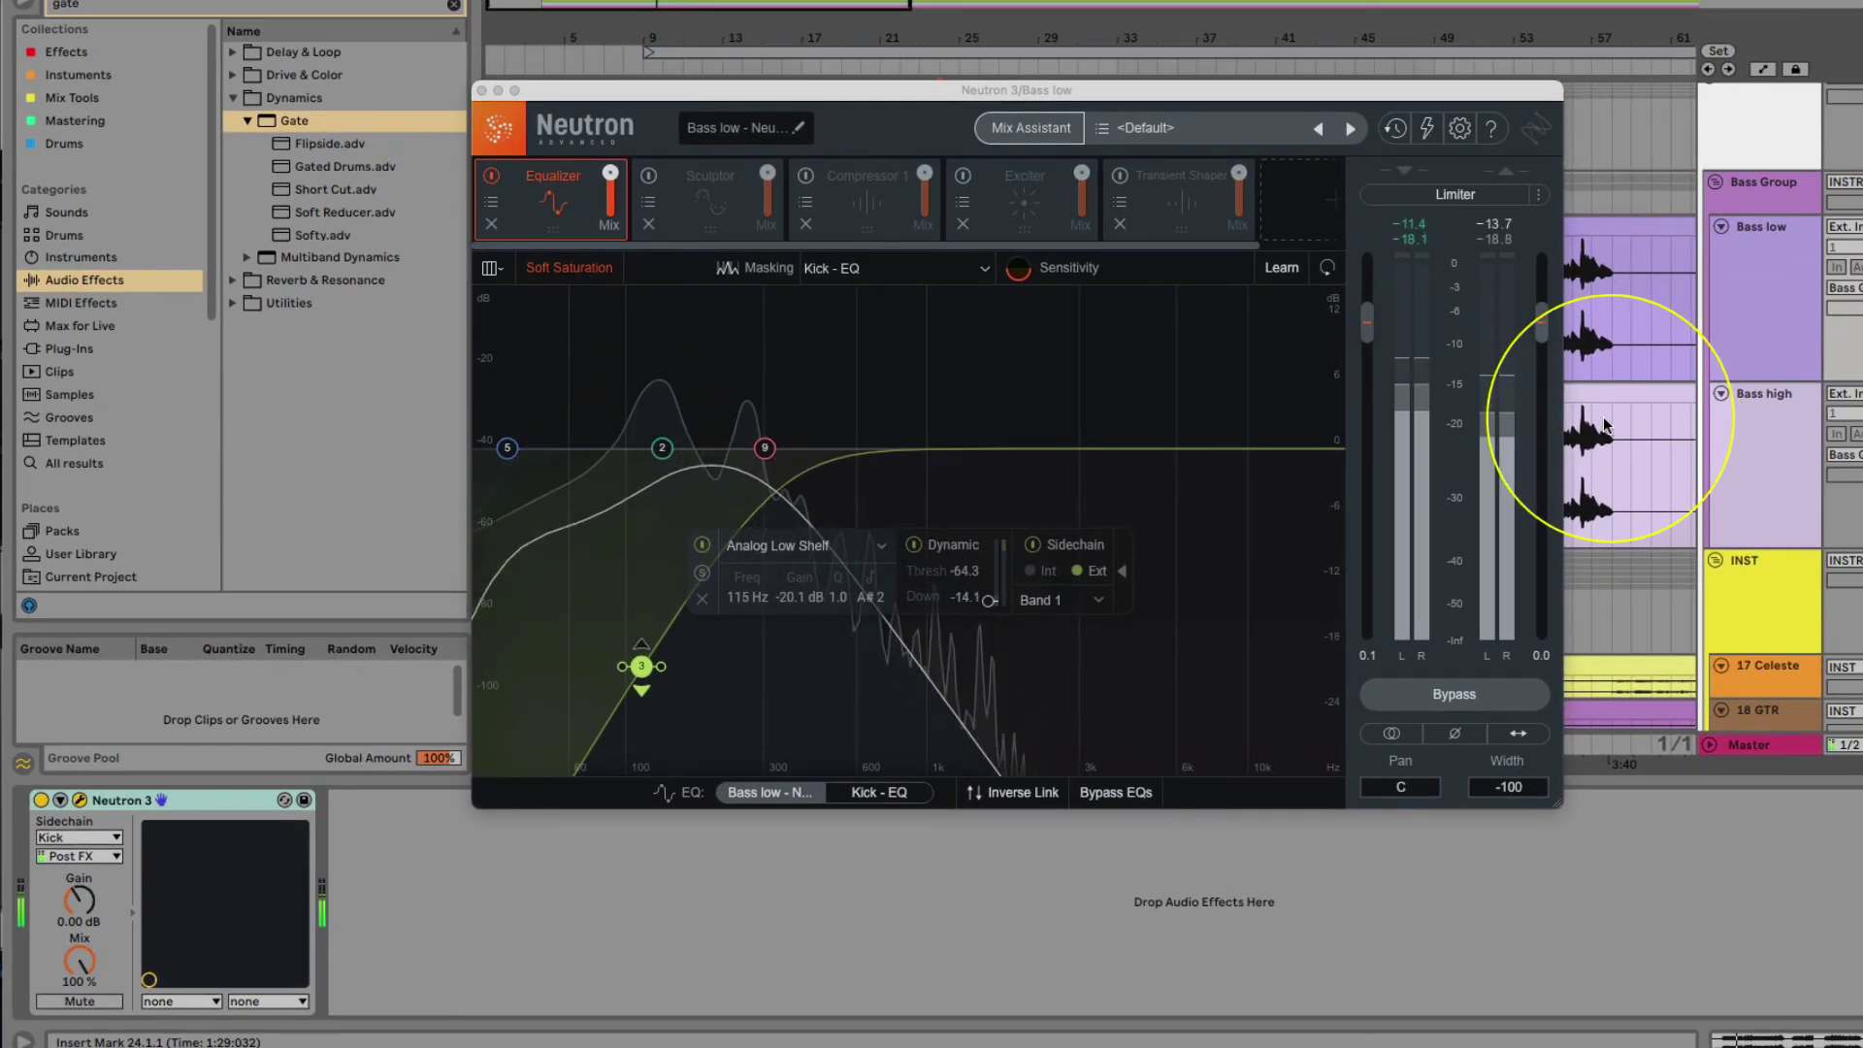
Step: Close the Bass low Neutron window and bring up the Main Piano track's Neutron, moving its window clear of the device area
{"action": "scroll", "coordinate": [1615, 419], "scroll_direction": "down", "scroll_amount": 3}
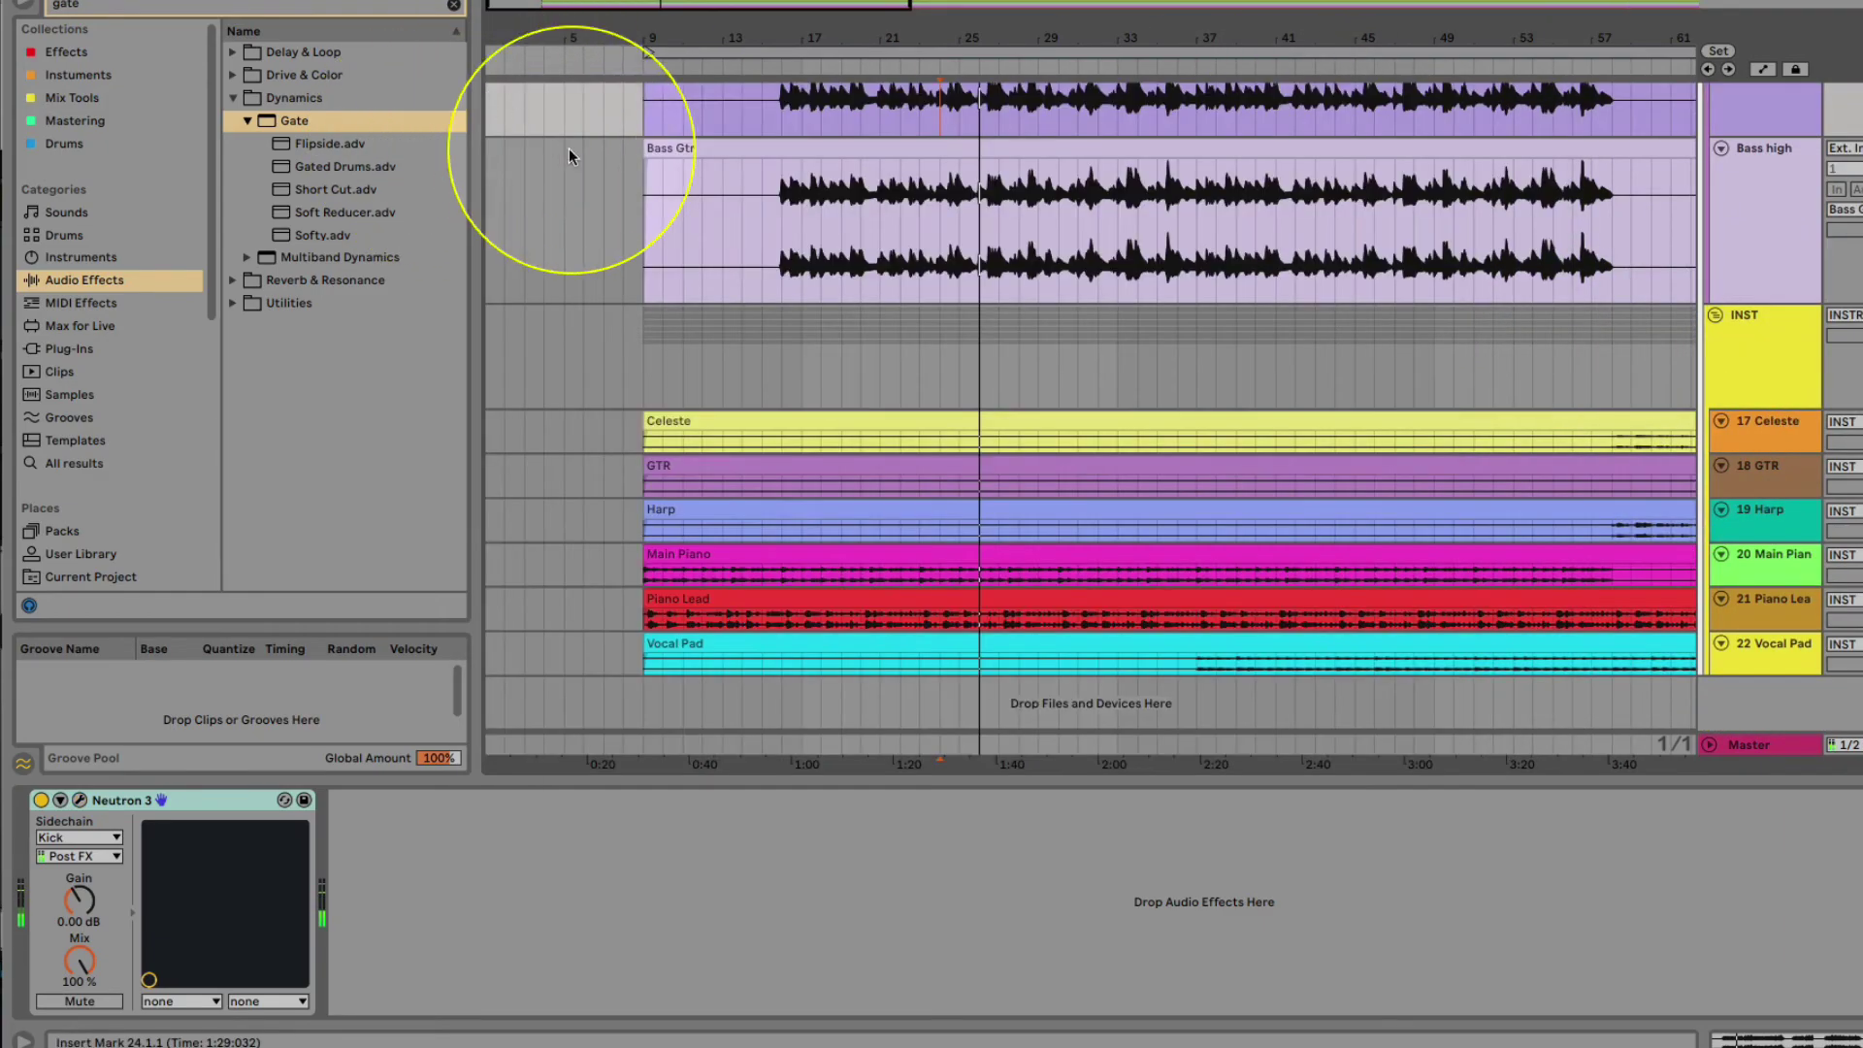
{"action": "left_click", "coordinate": [479, 90]}
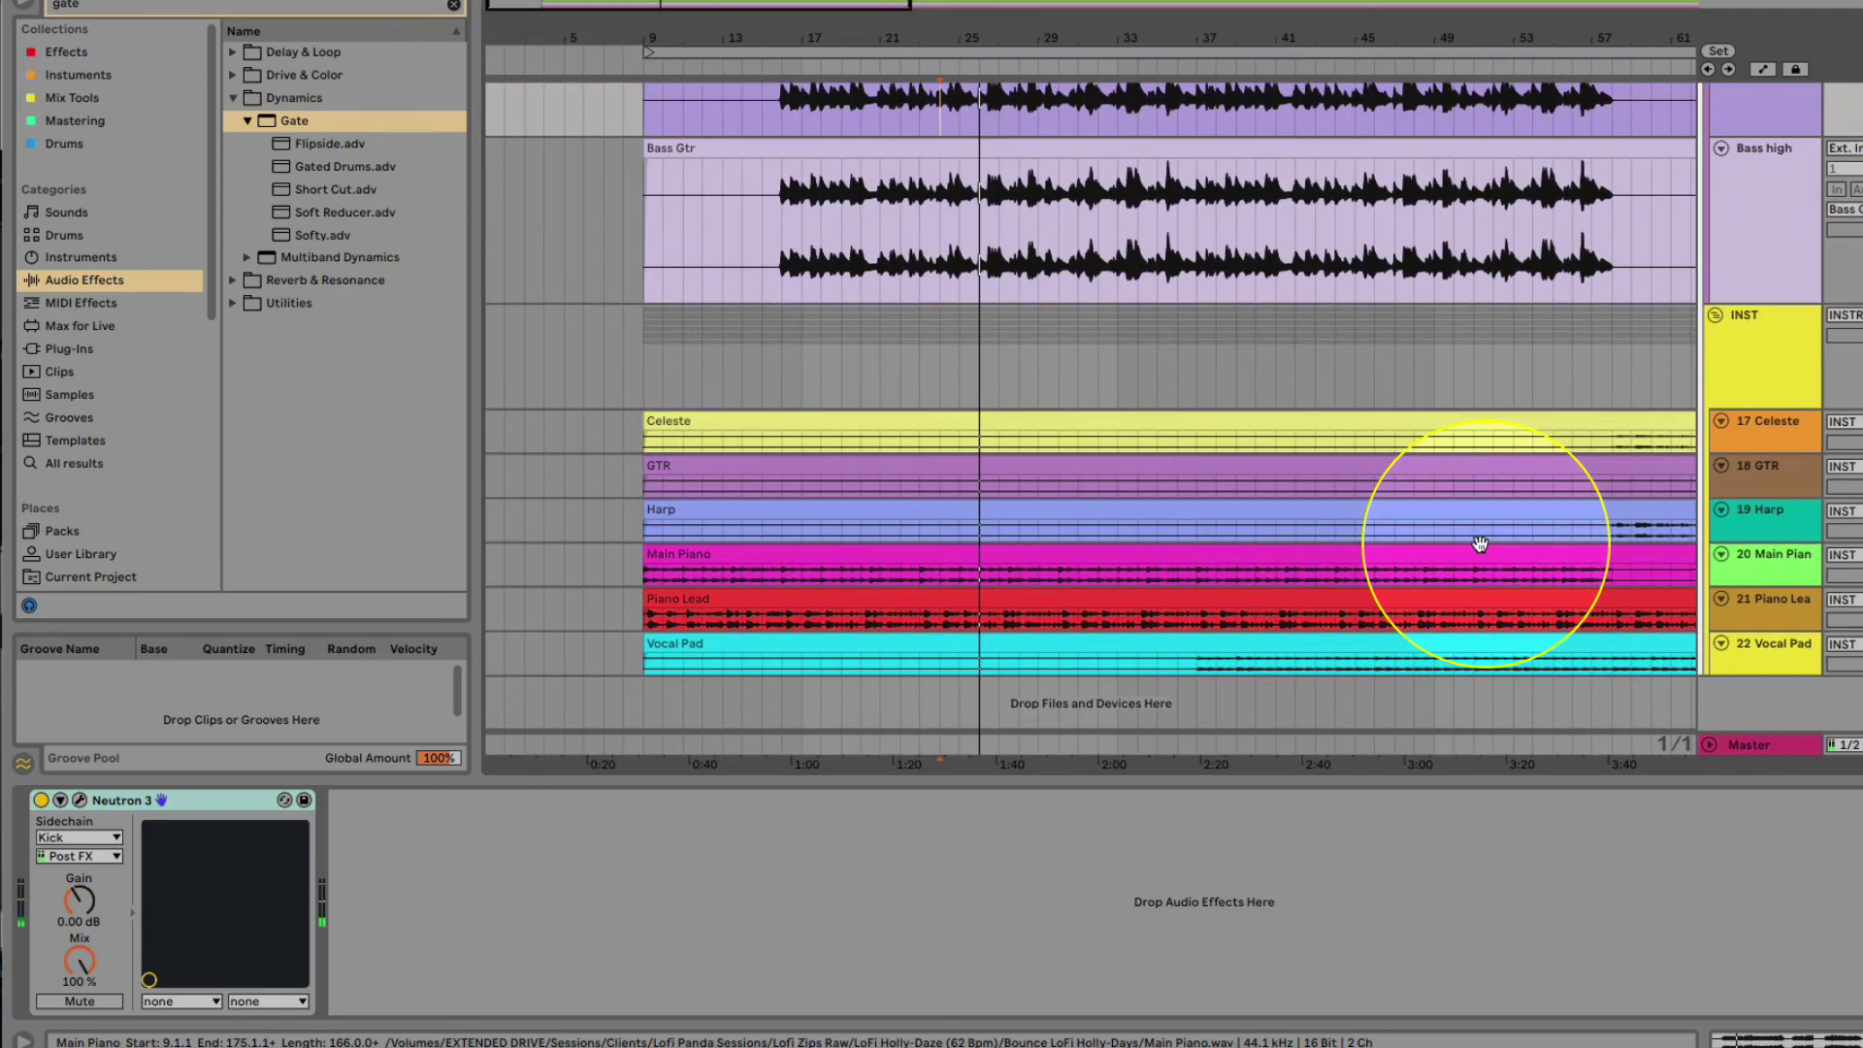
{"action": "left_click", "coordinate": [1764, 617]}
{"action": "left_click", "coordinate": [1761, 568]}
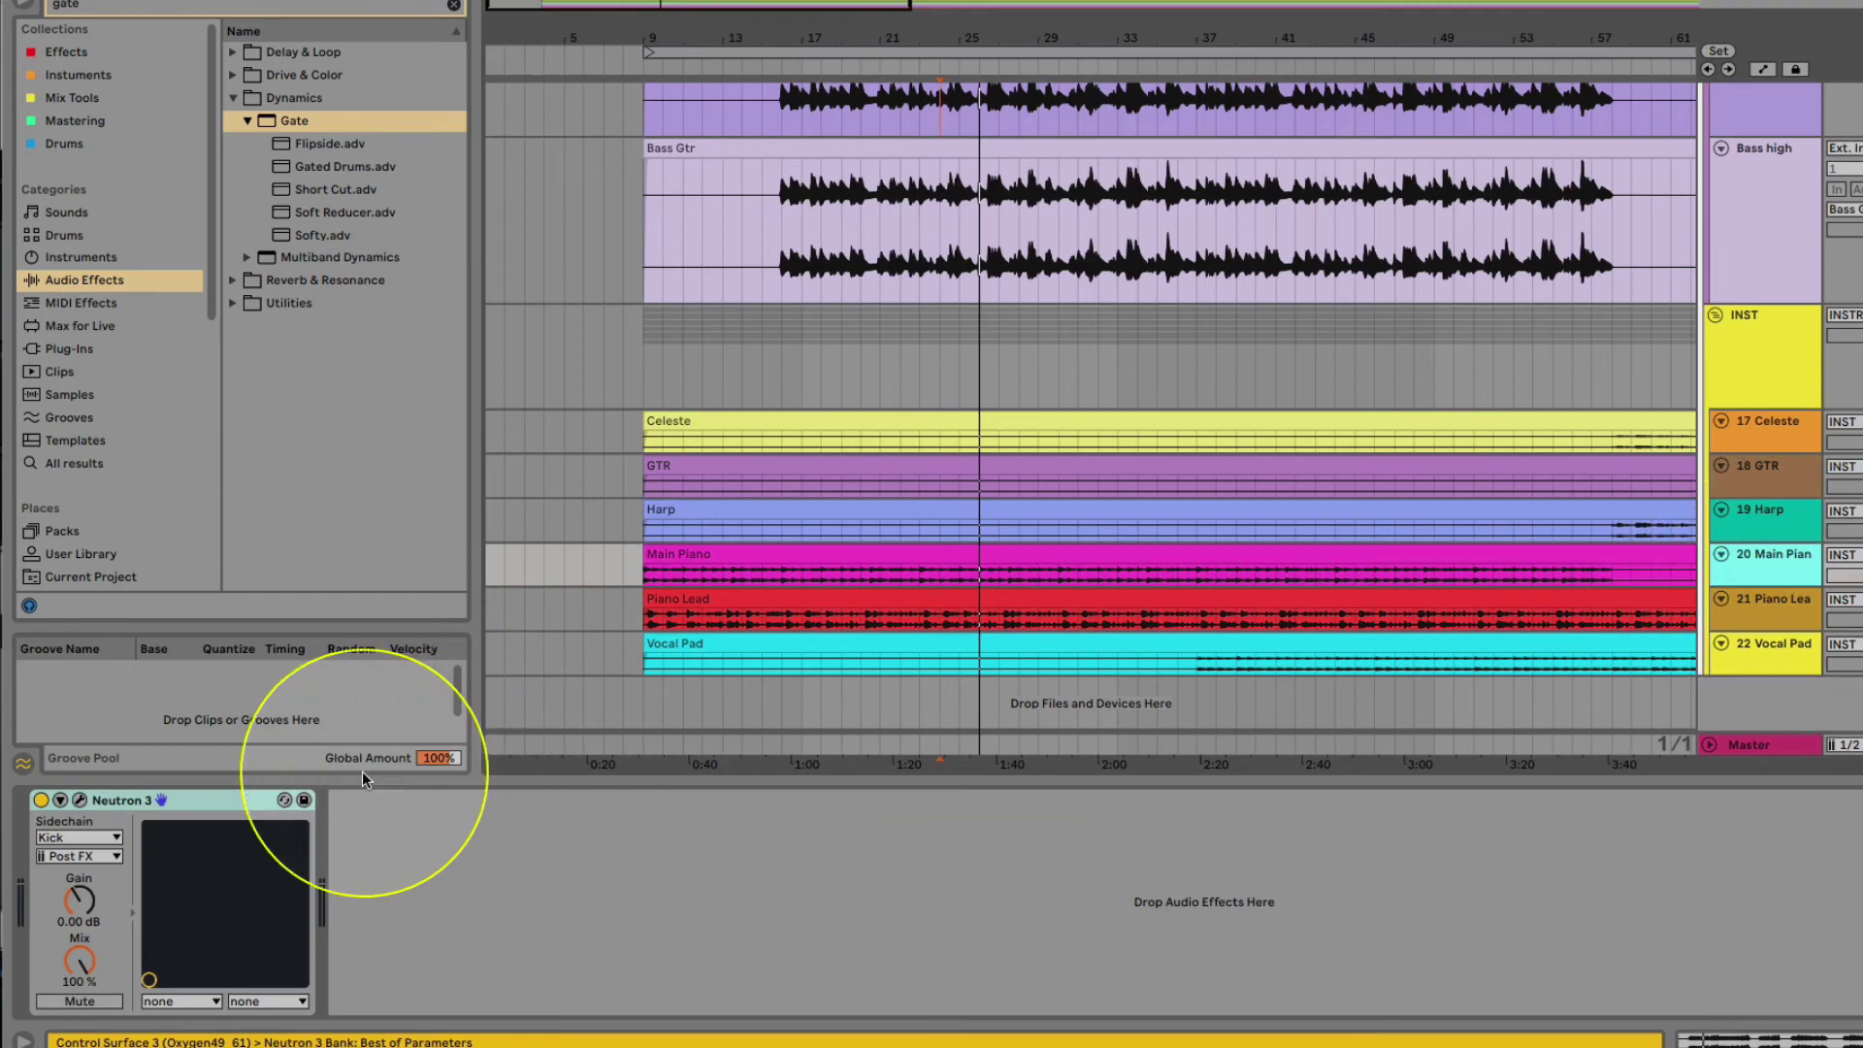
{"action": "key", "text": "space"}
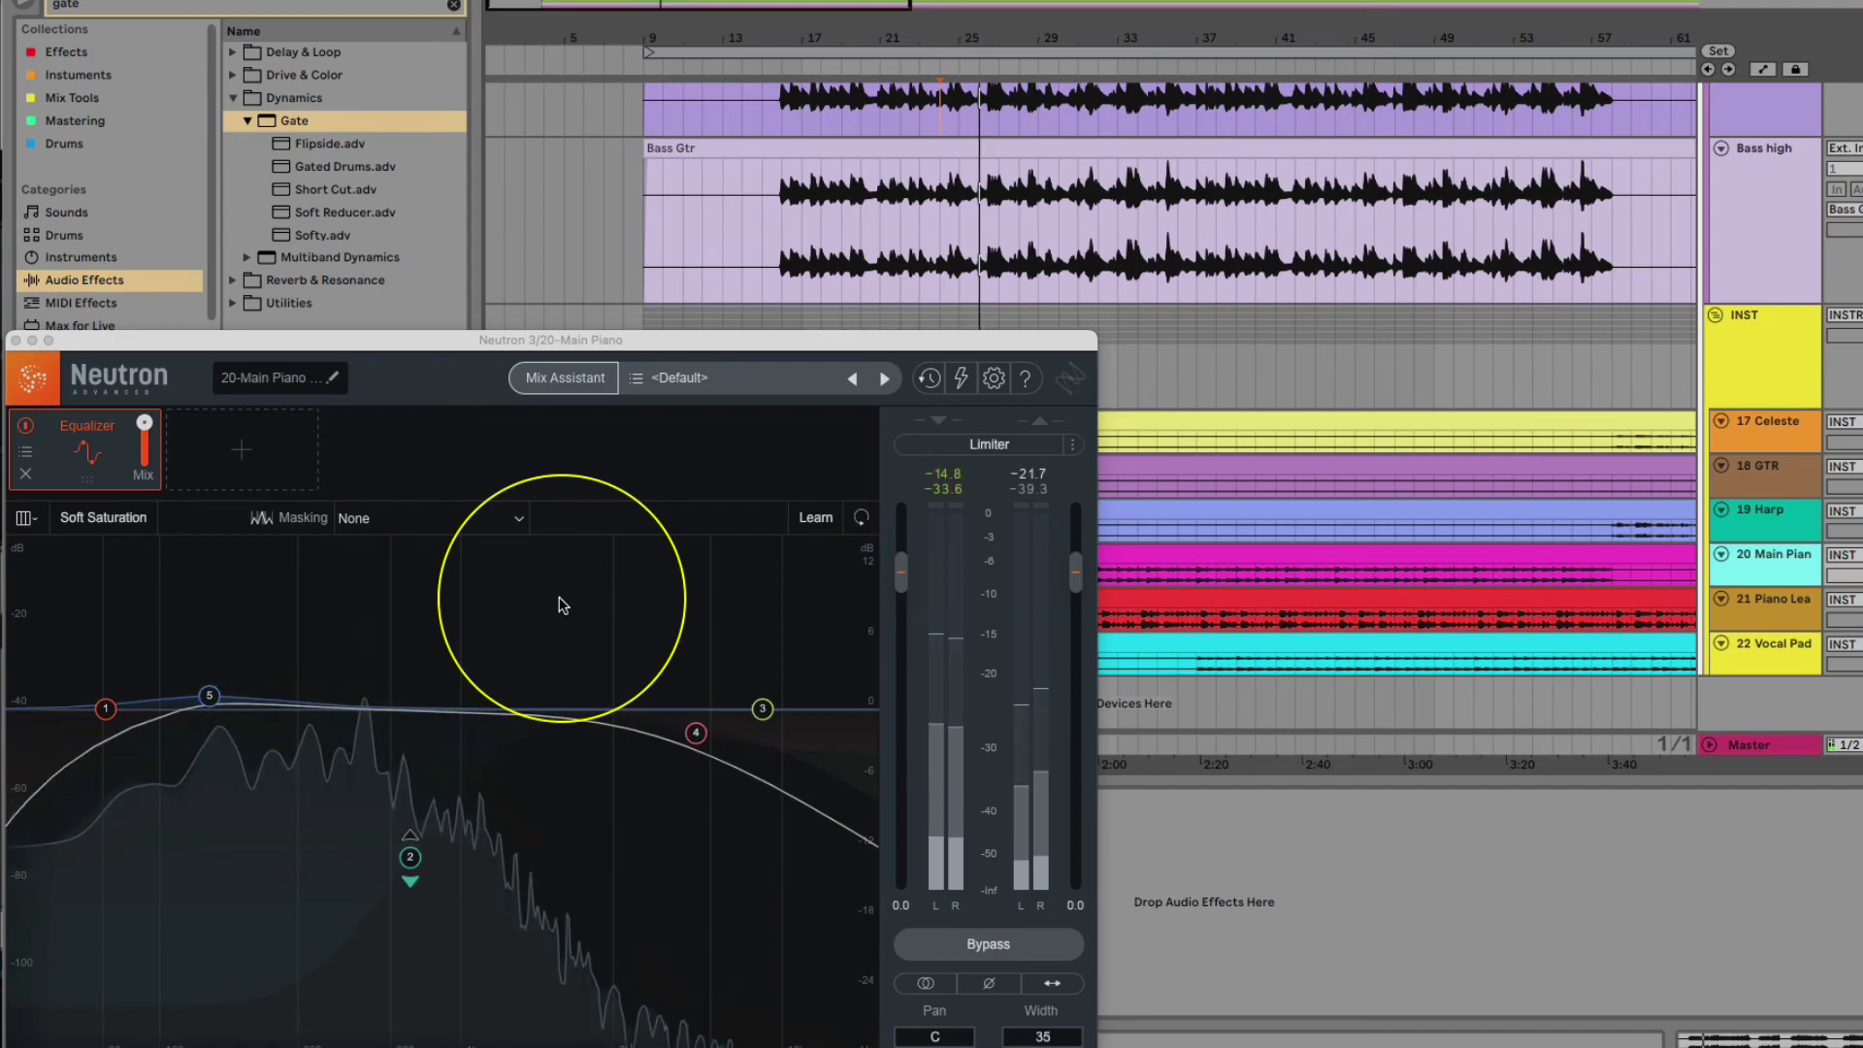
{"action": "left_click_drag", "start_coordinate": [638, 350], "coordinate": [984, 360]}
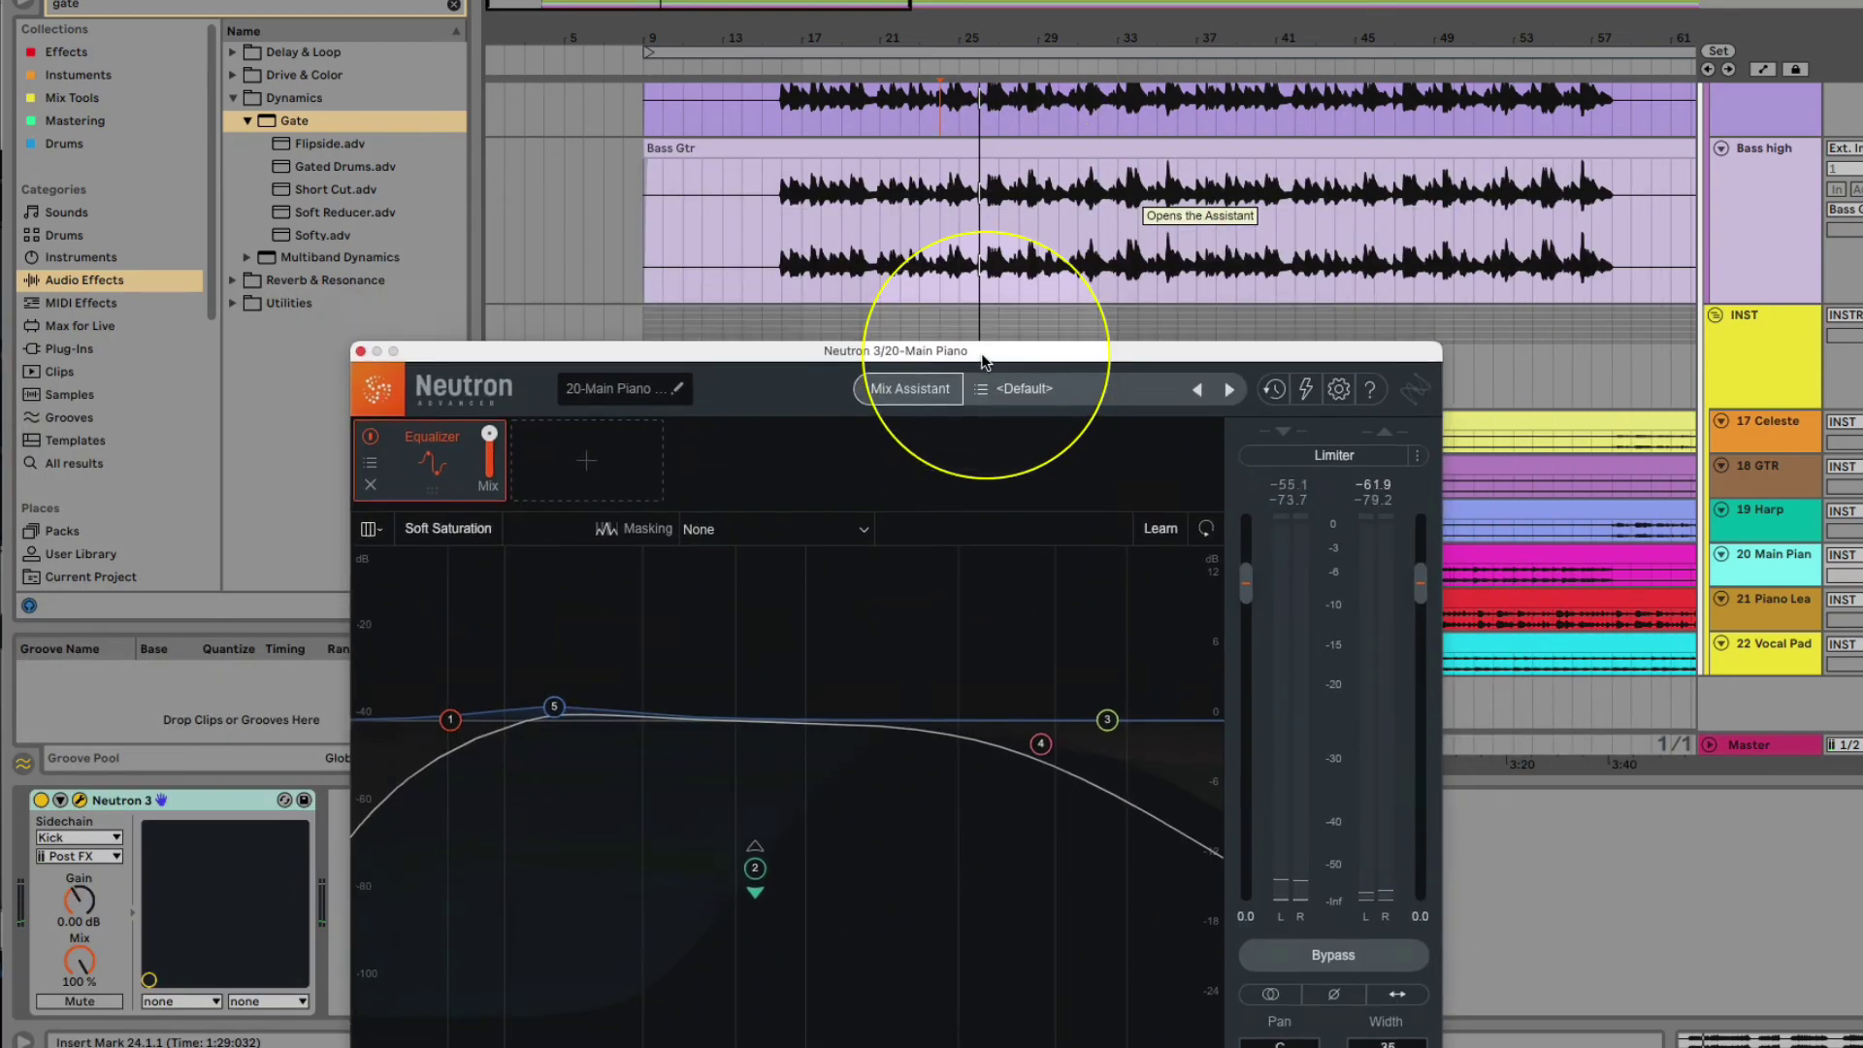